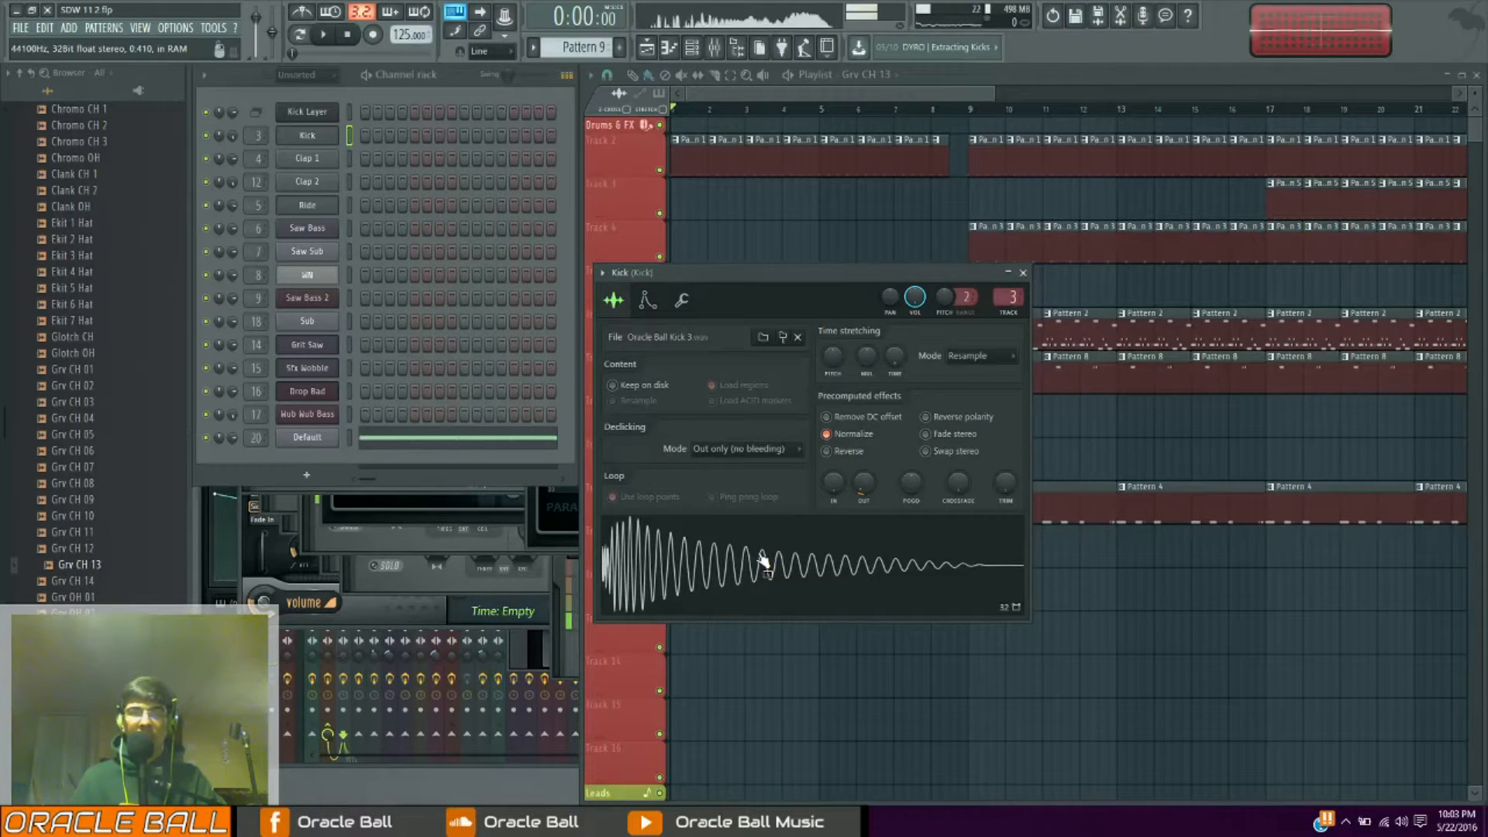
Audition the Oracle Ball Kick 3 sample from the Kick channel and dismiss its settings window
click(763, 561)
click(763, 561)
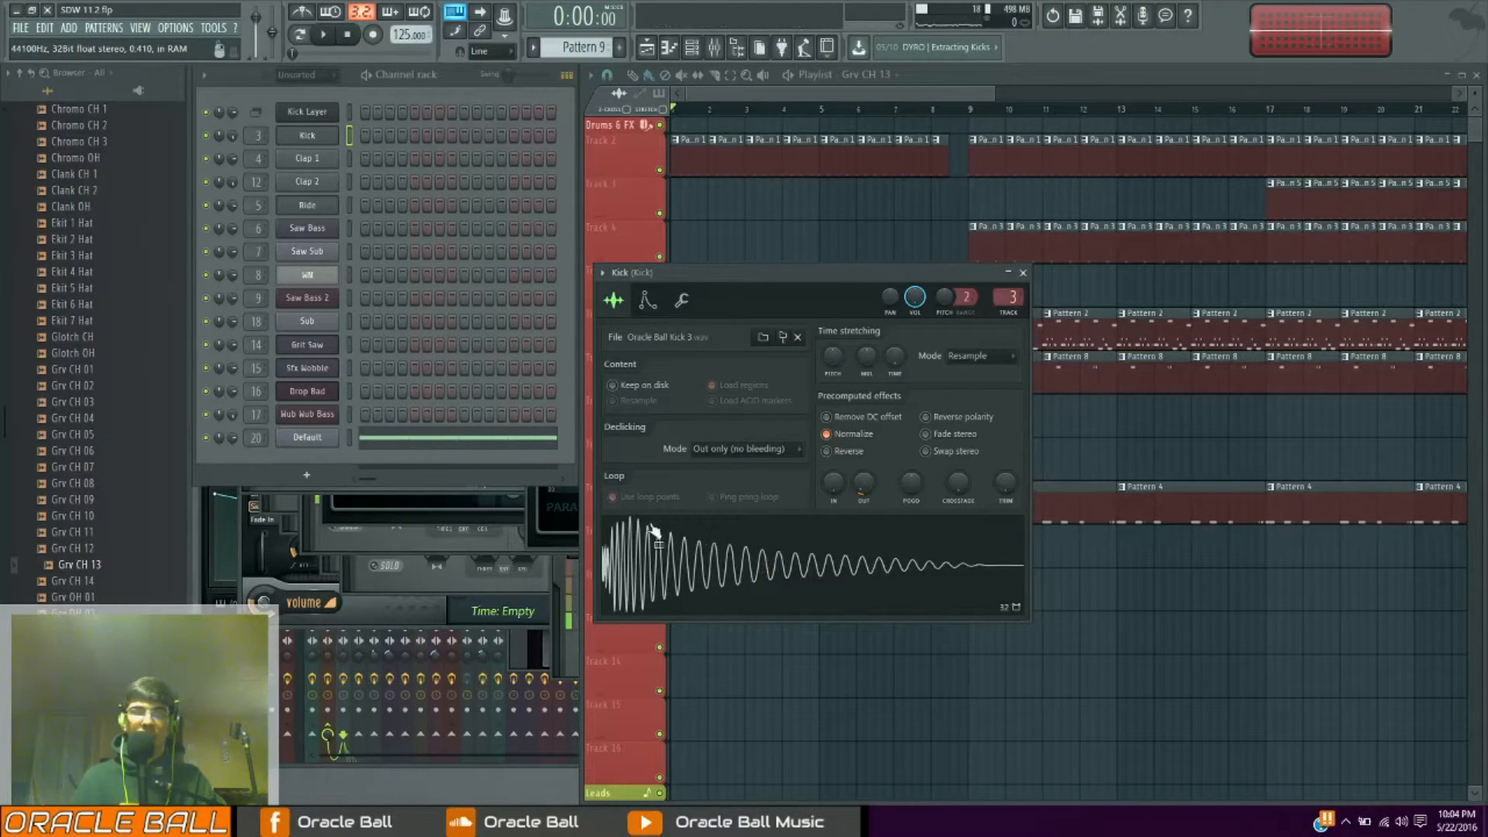
click(744, 92)
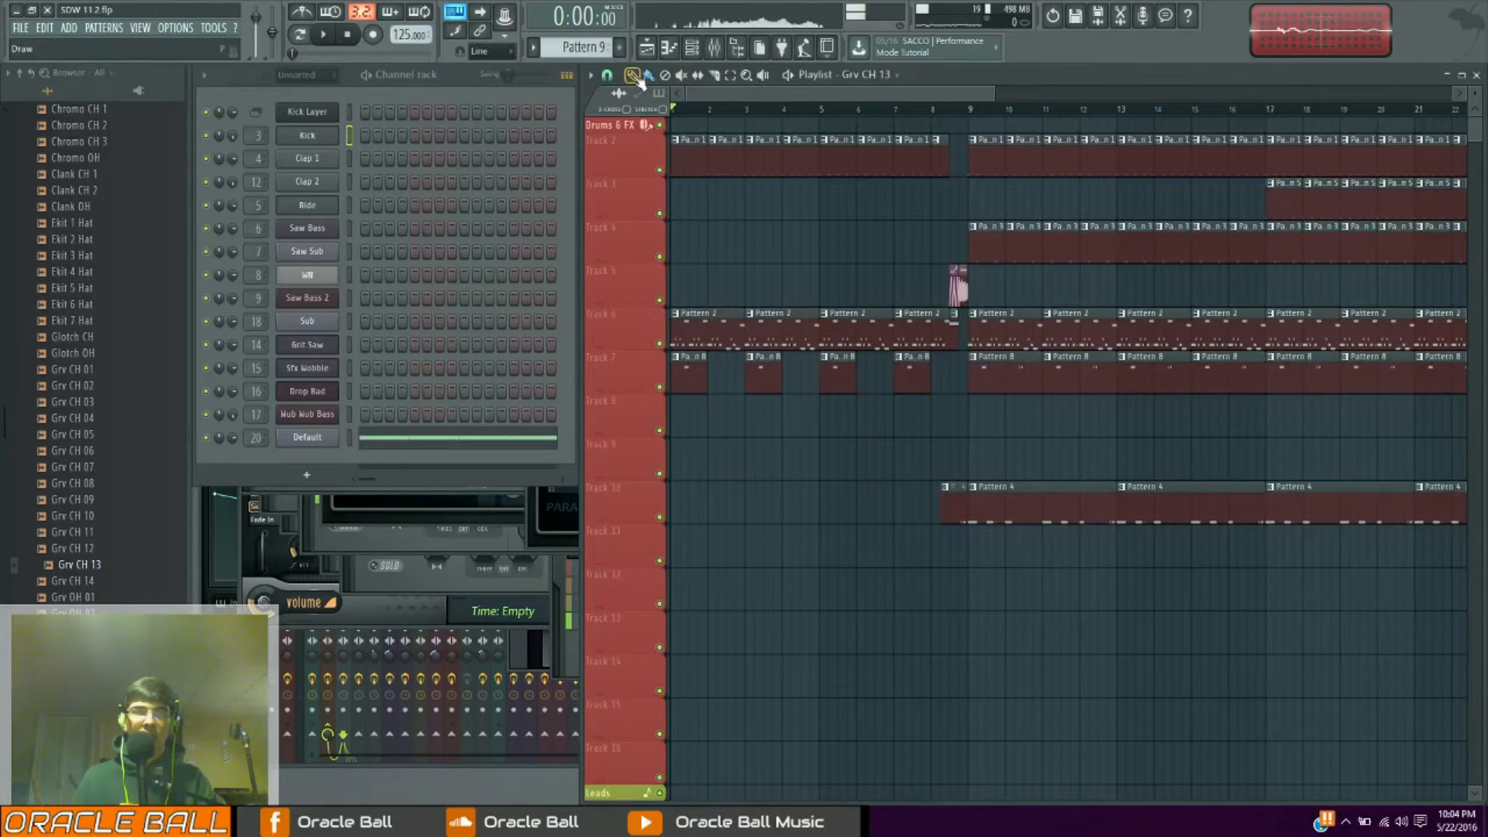
Play the first few bars of the song from the beginning in the playlist, then stop playback
click(704, 113)
drag(705, 116, 668, 117)
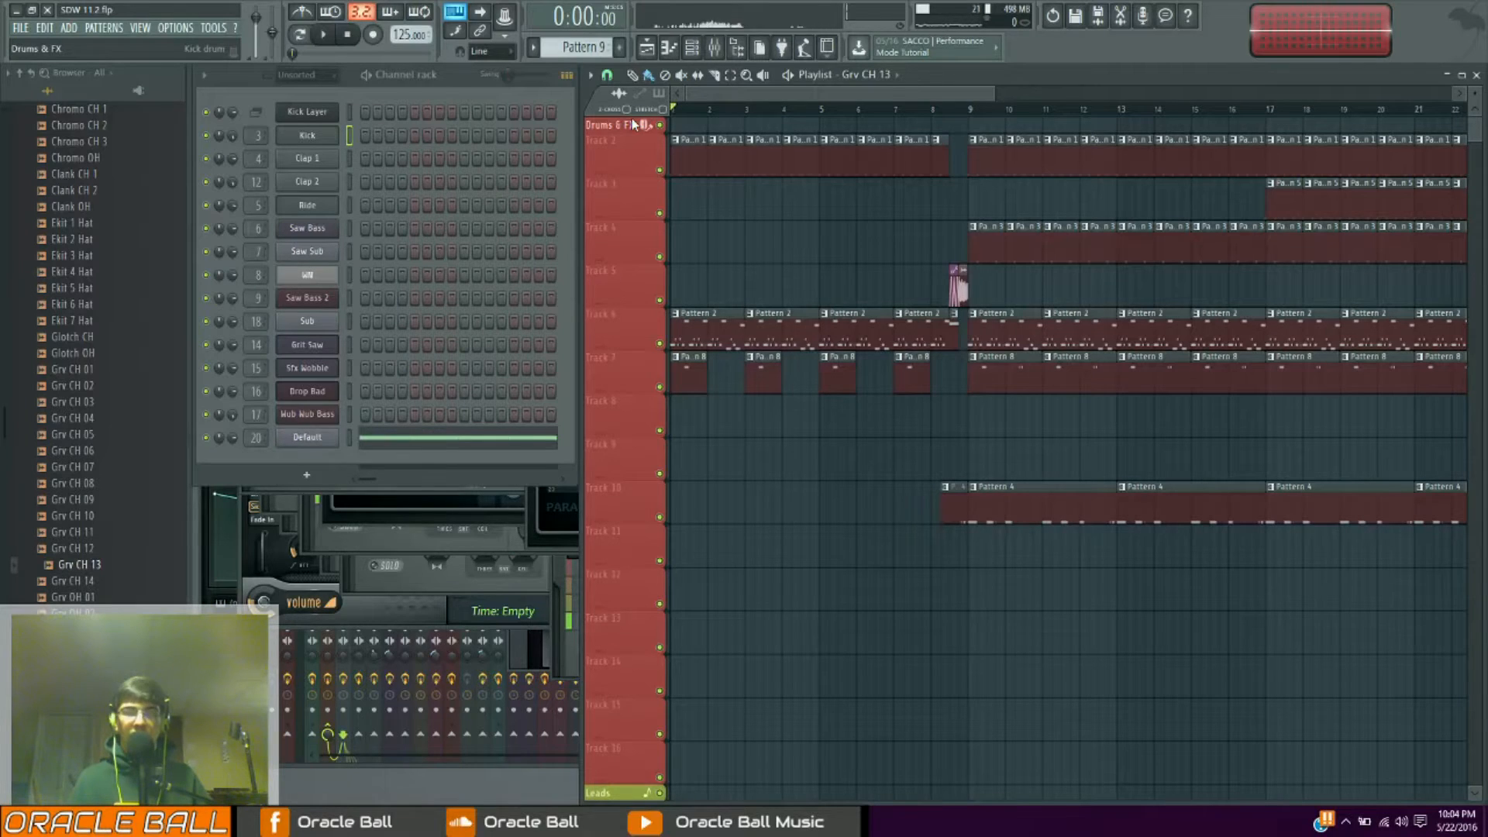
key(space)
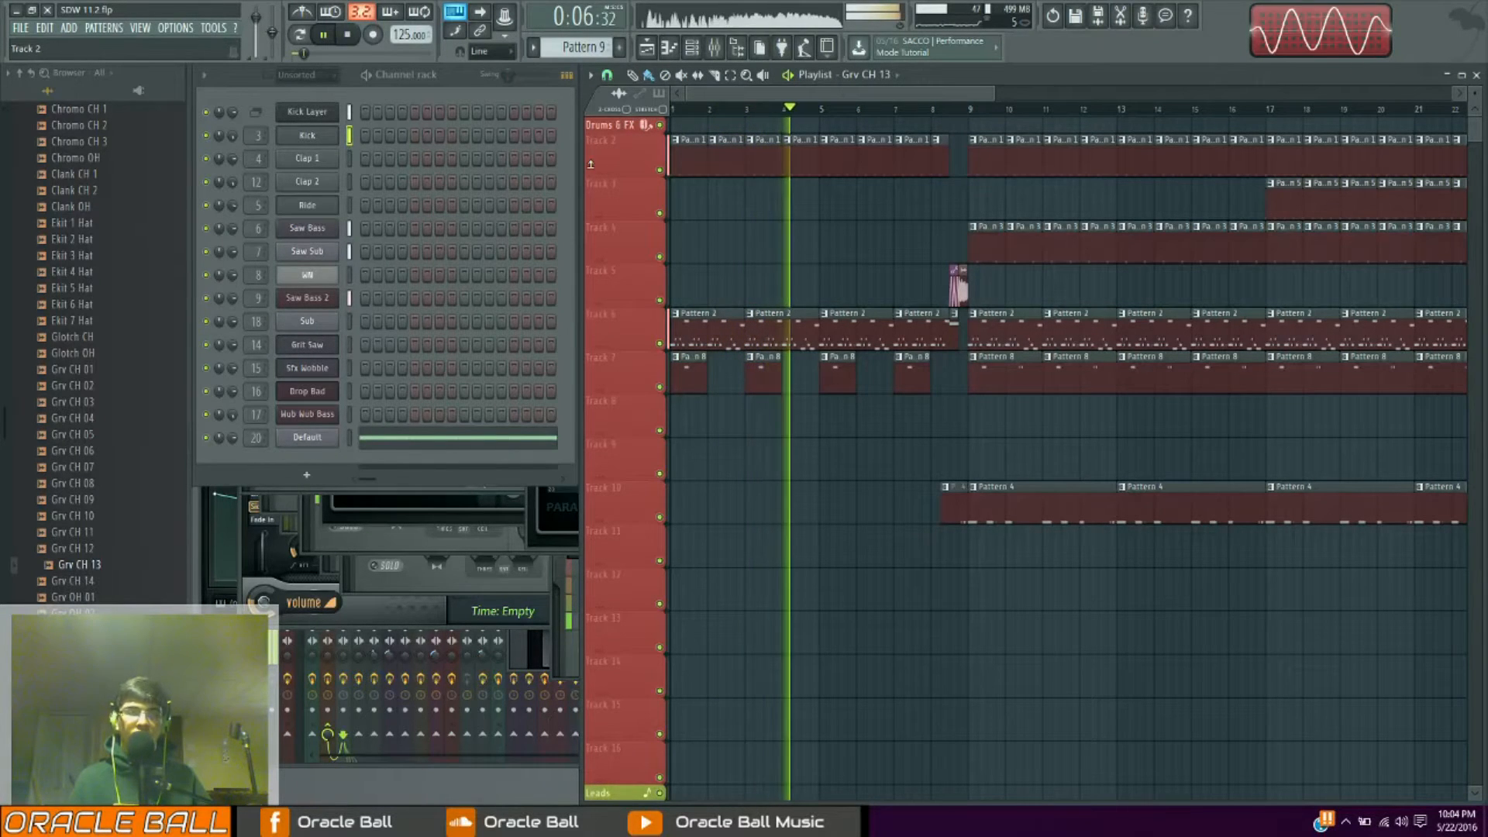
key(space)
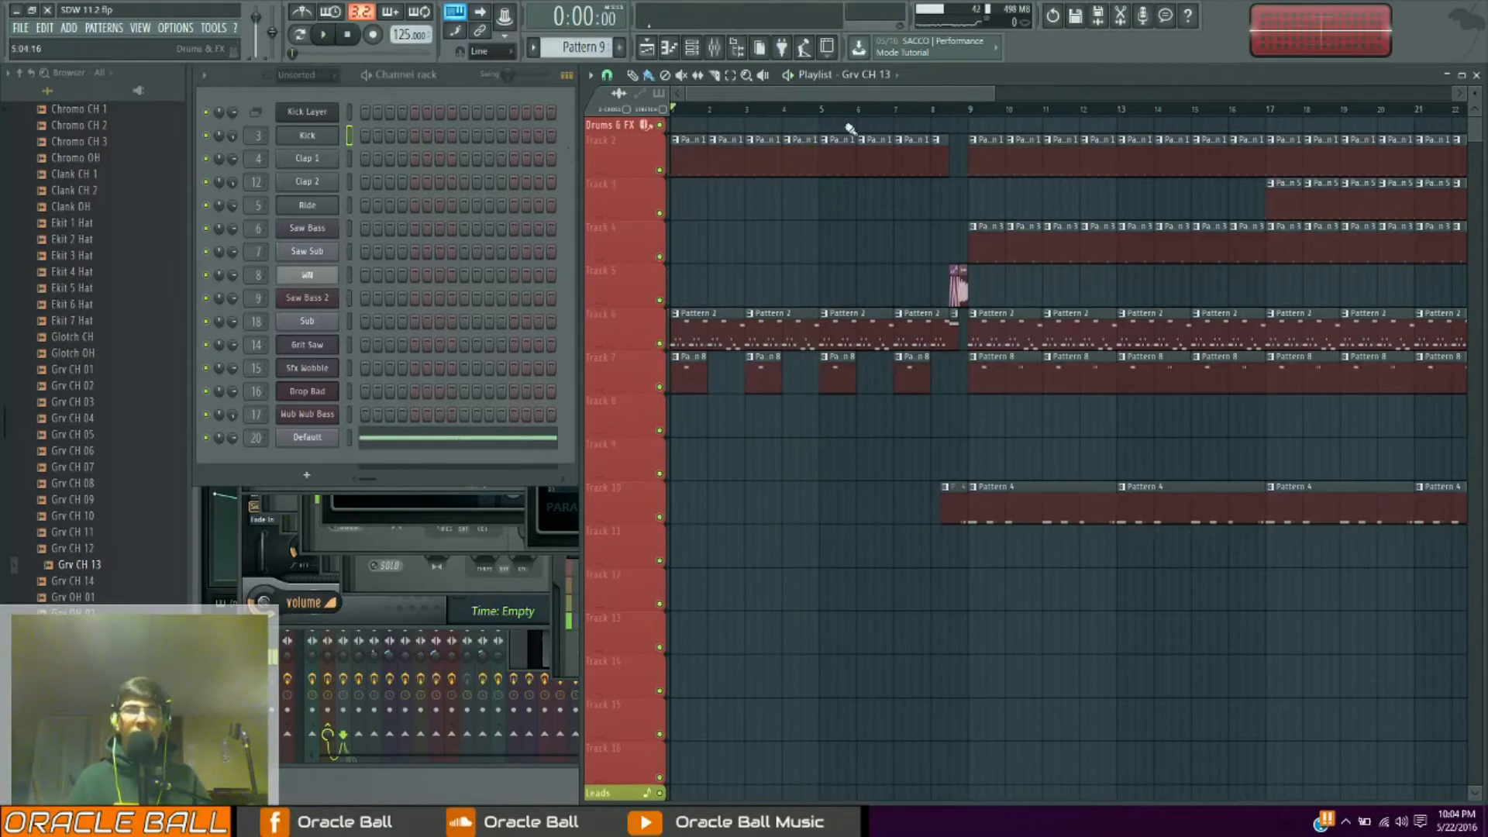
Create Pattern 11, place it on Track 4 at bar 41, and select bars 41 to 42 for looping
drag(882, 94, 1345, 99)
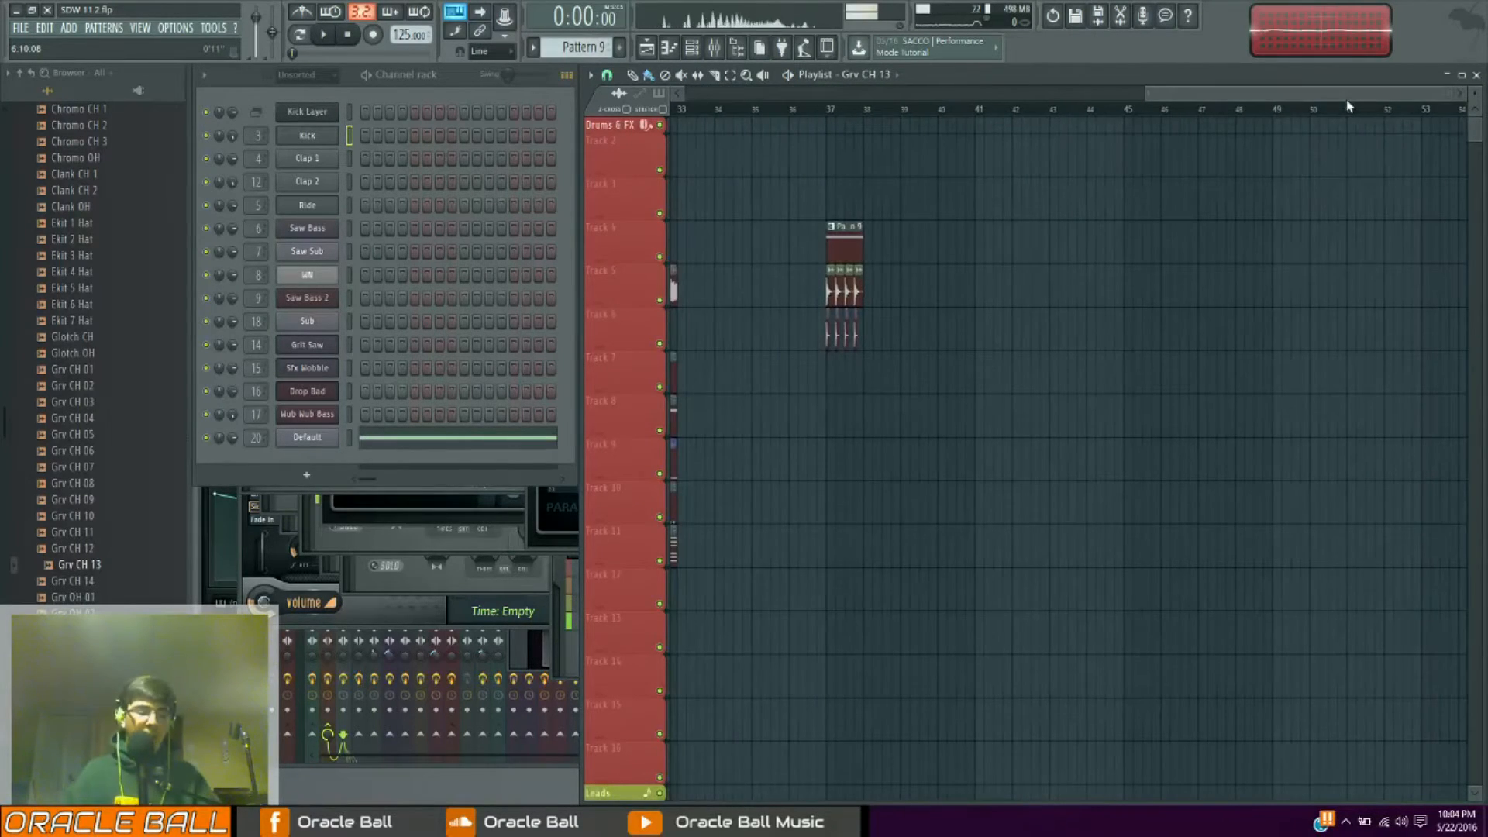
key(F4)
key(Return)
click(985, 257)
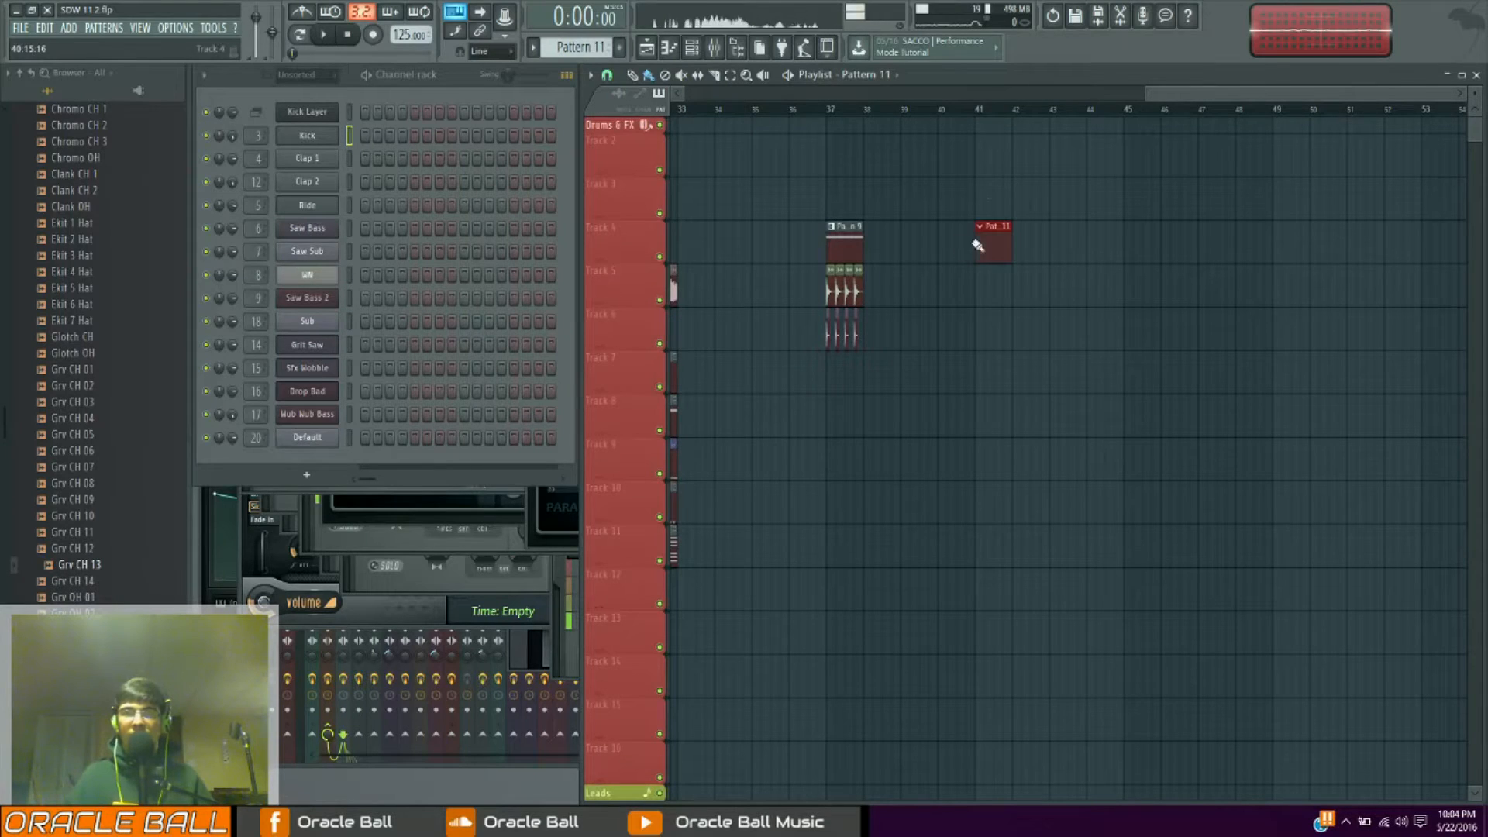
mouse_move(976, 112)
mouse_down()
mouse_move(1032, 124)
mouse_move(1016, 136)
mouse_up()
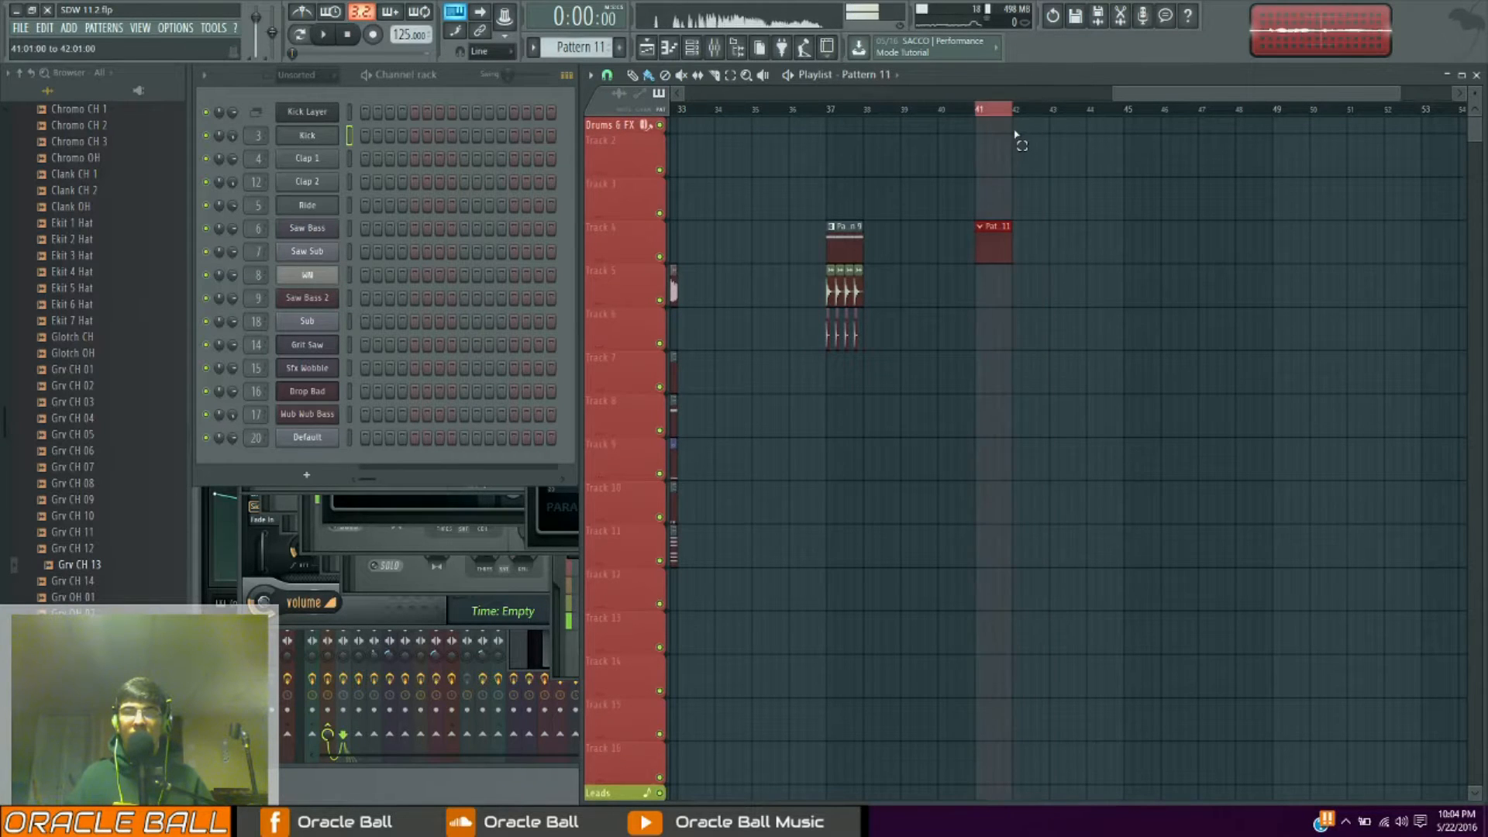
click(1104, 245)
right_click(1106, 236)
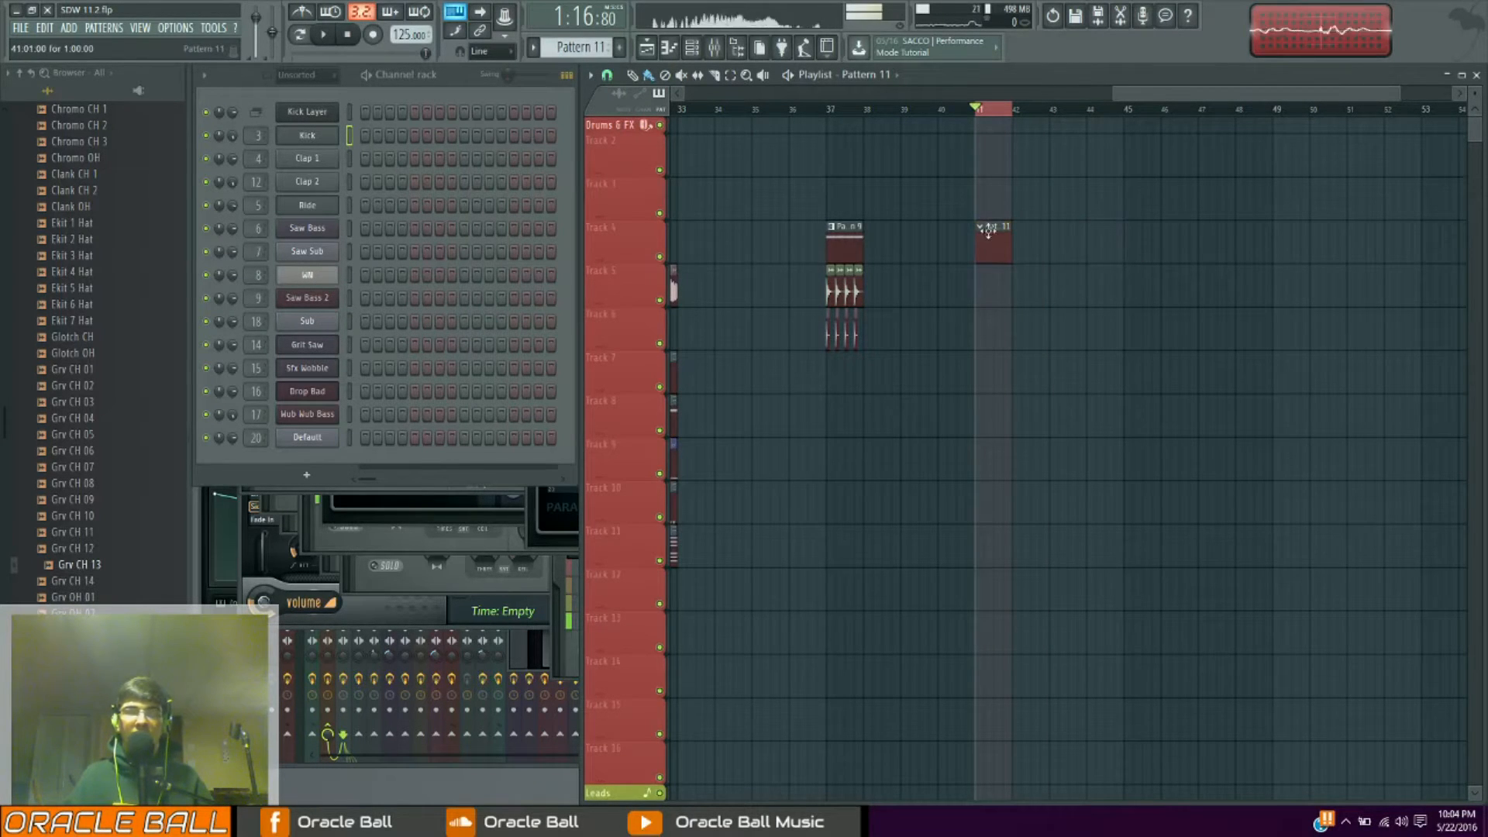
Add a Sytrus synthesizer channel and load its Default preset
click(306, 474)
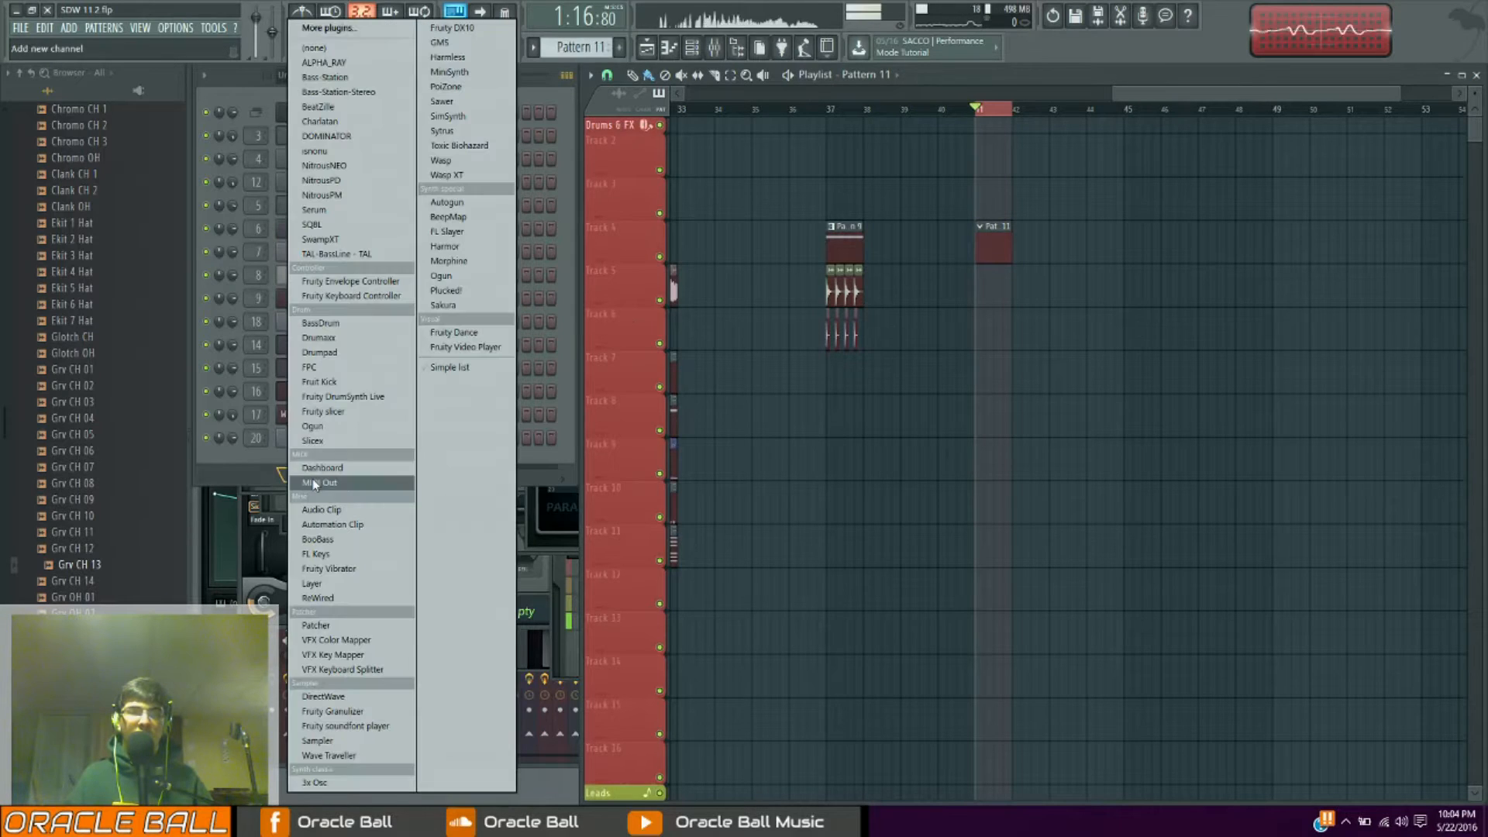
click(450, 131)
drag(444, 252, 592, 211)
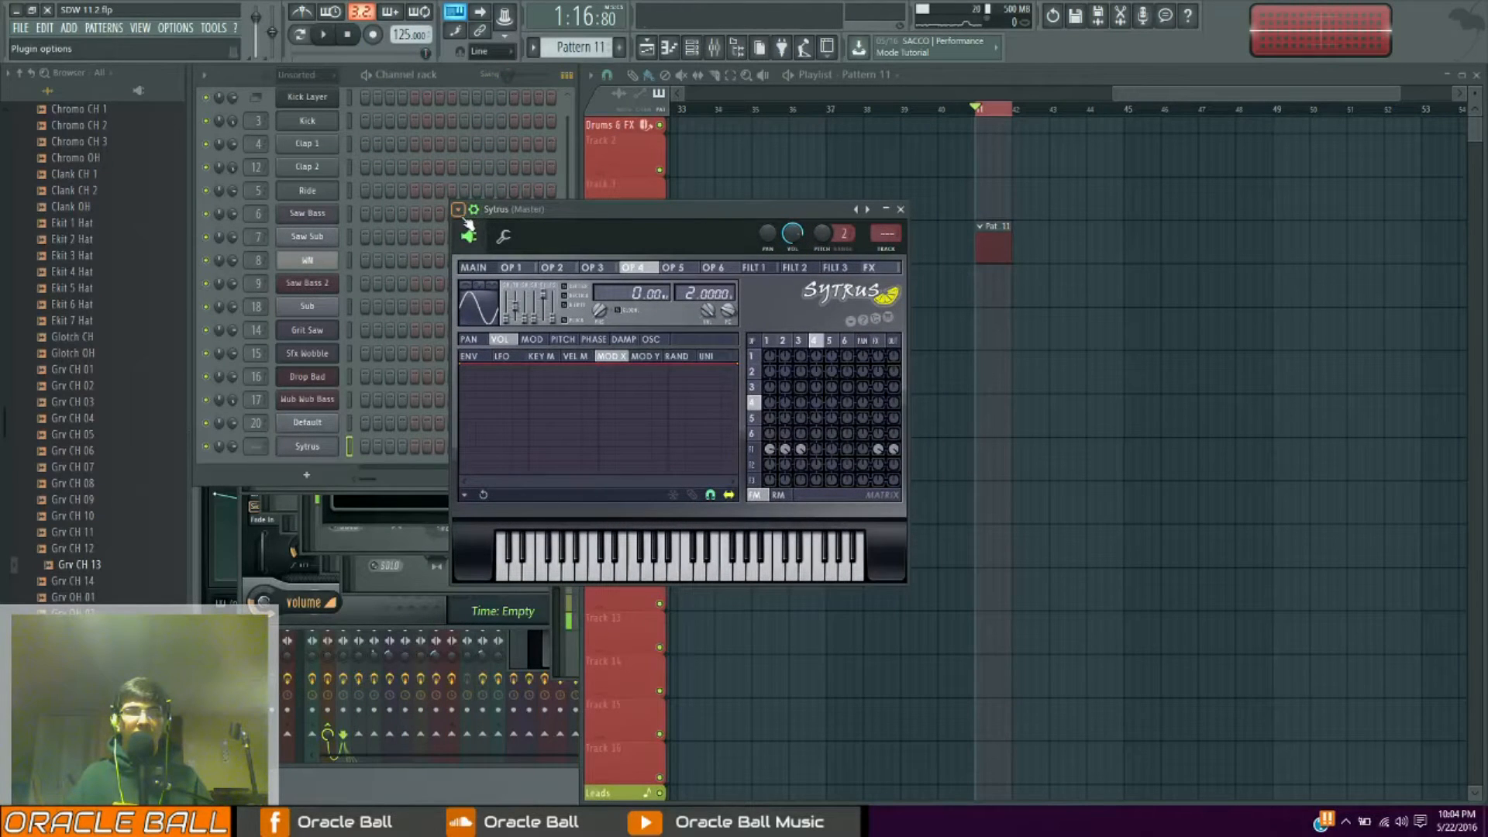
click(458, 209)
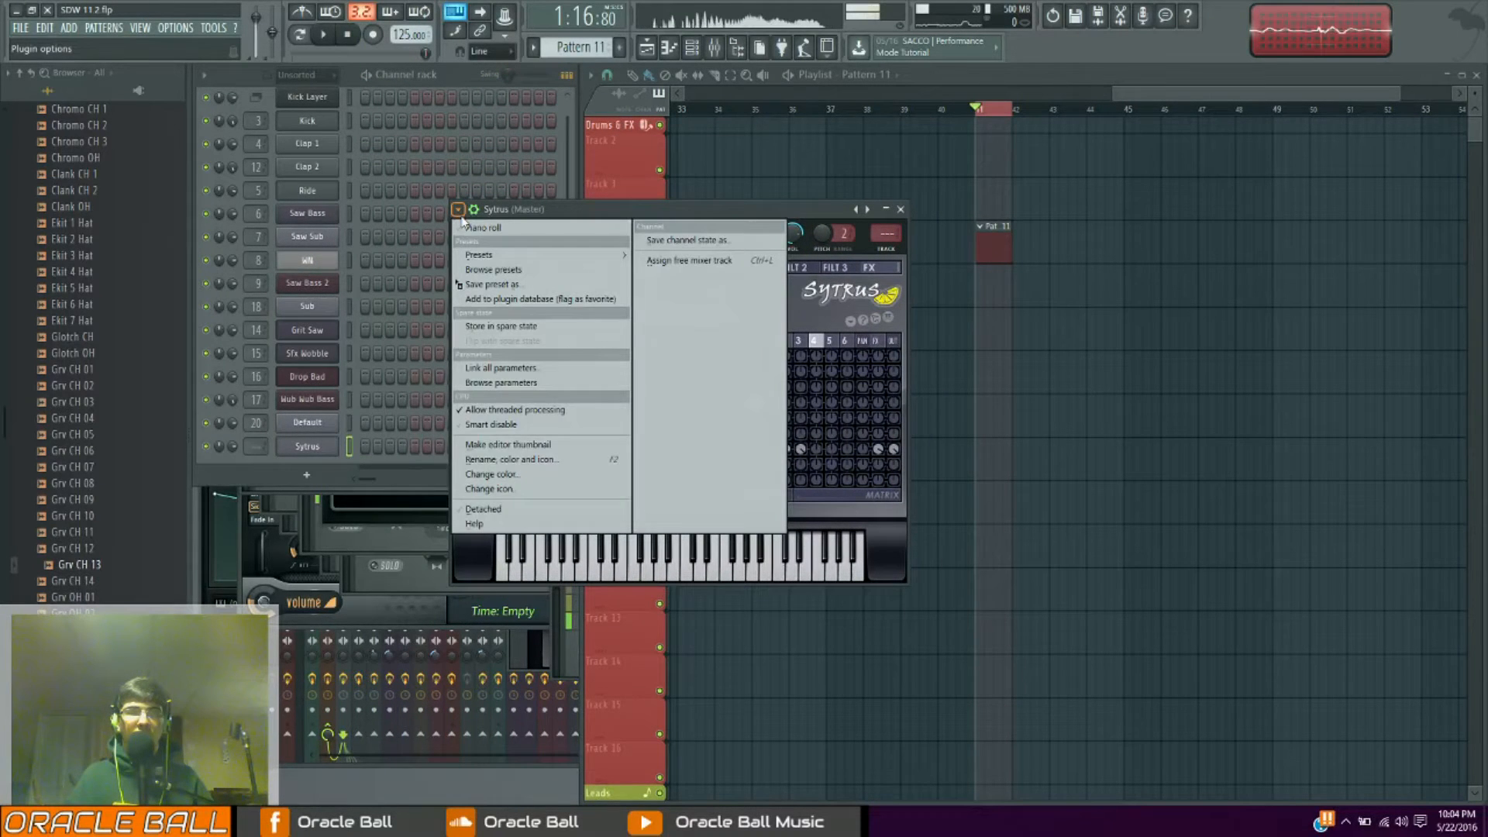
mouse_move(481, 254)
click(513, 20)
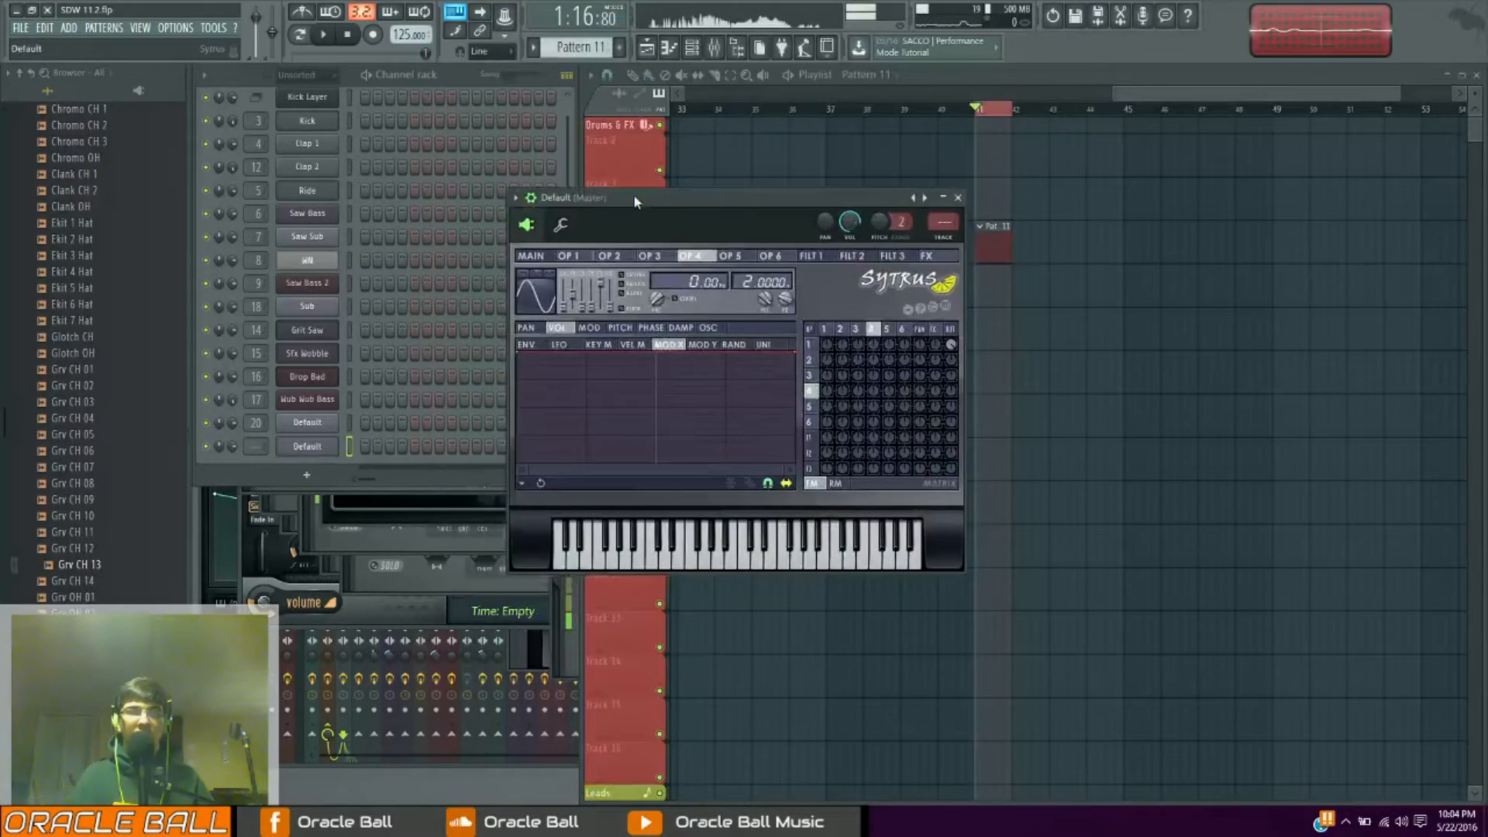
drag(612, 195, 509, 161)
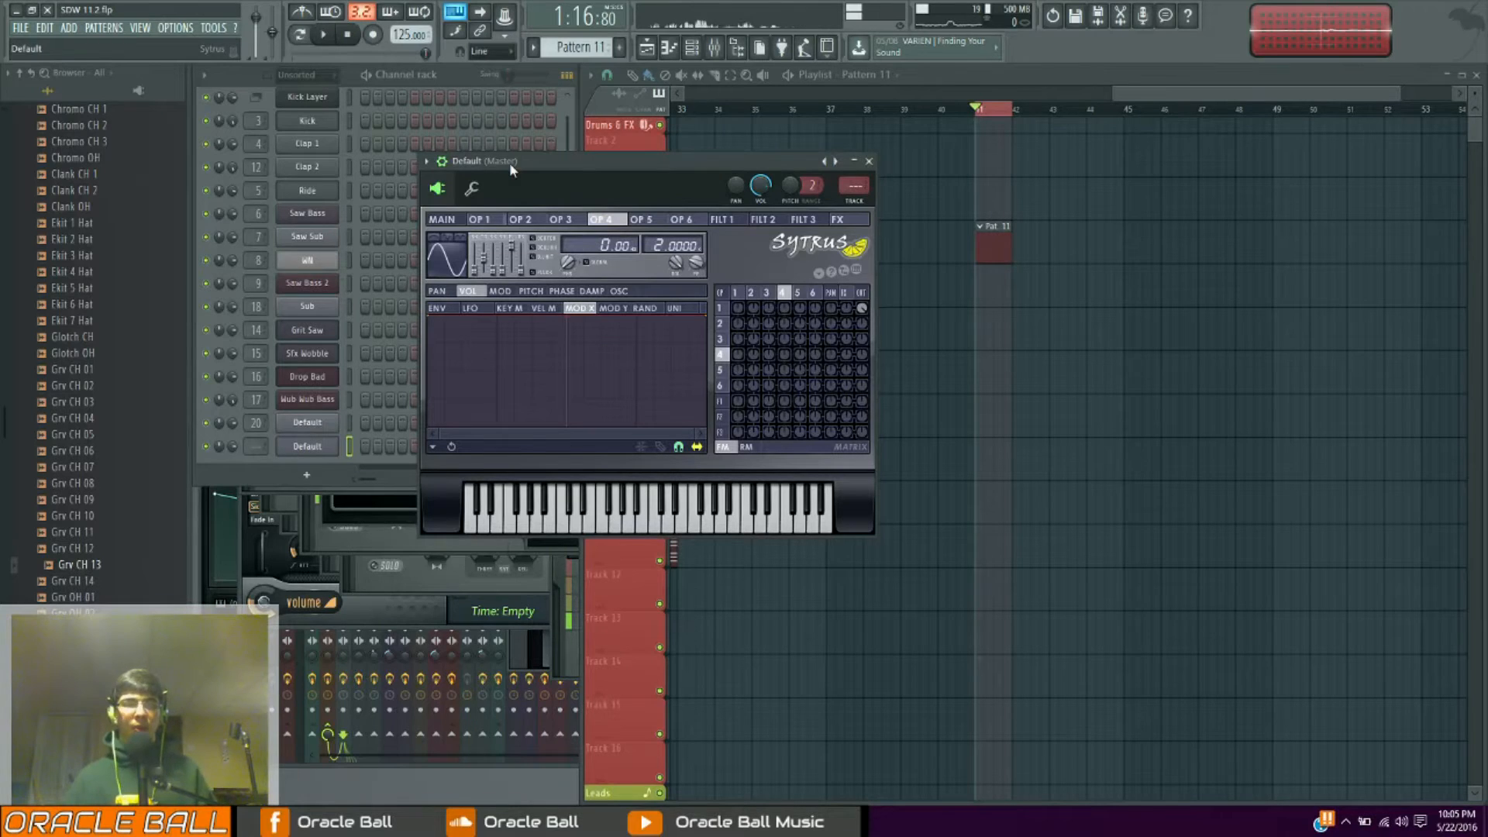
drag(513, 165, 665, 184)
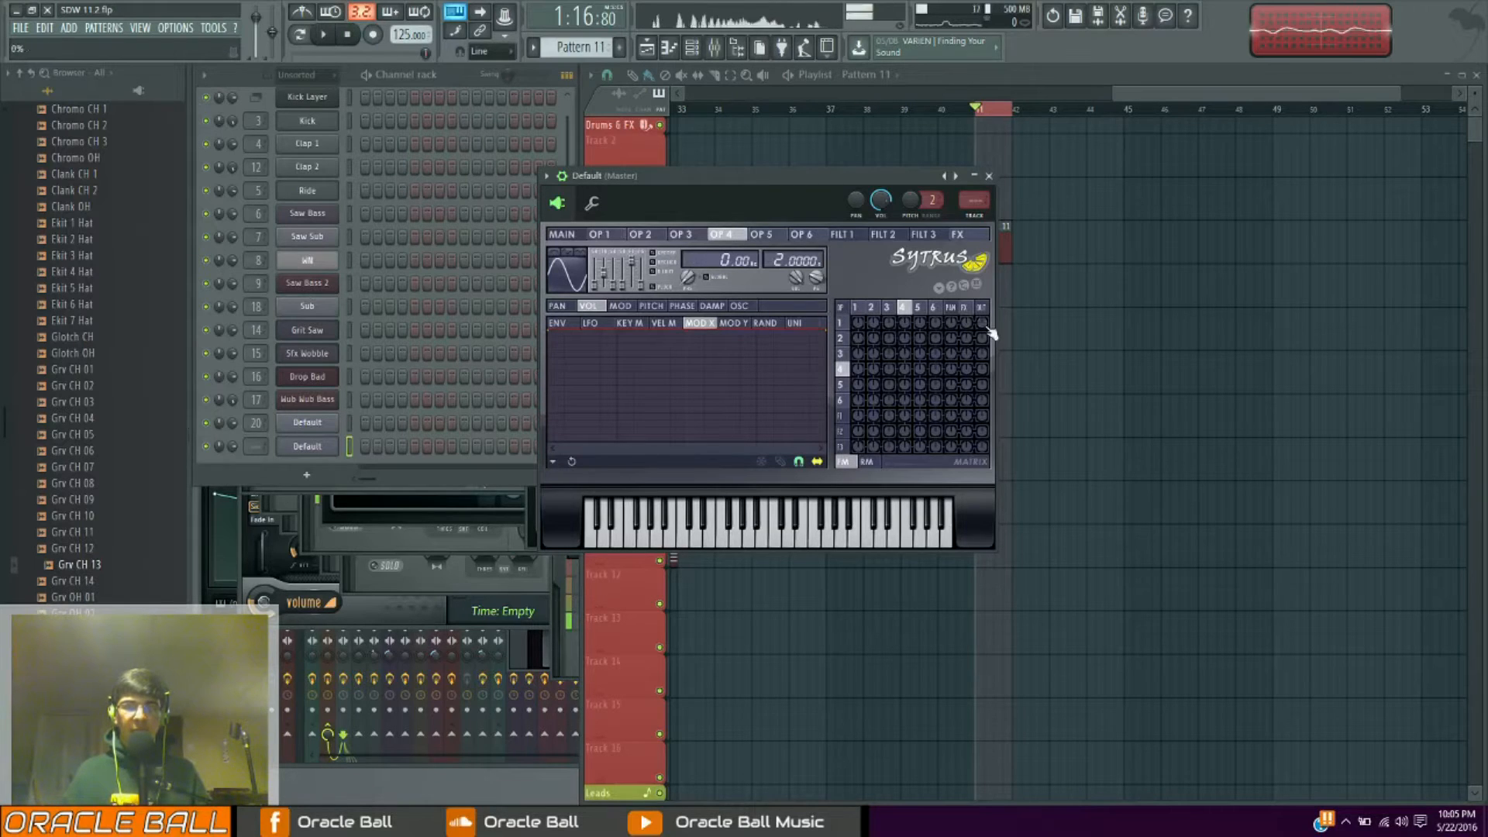
Route operator 1 through filter 1 to the output and enable filter 1's waveshaper with a gently bowed rising curve
drag(857, 415, 858, 369)
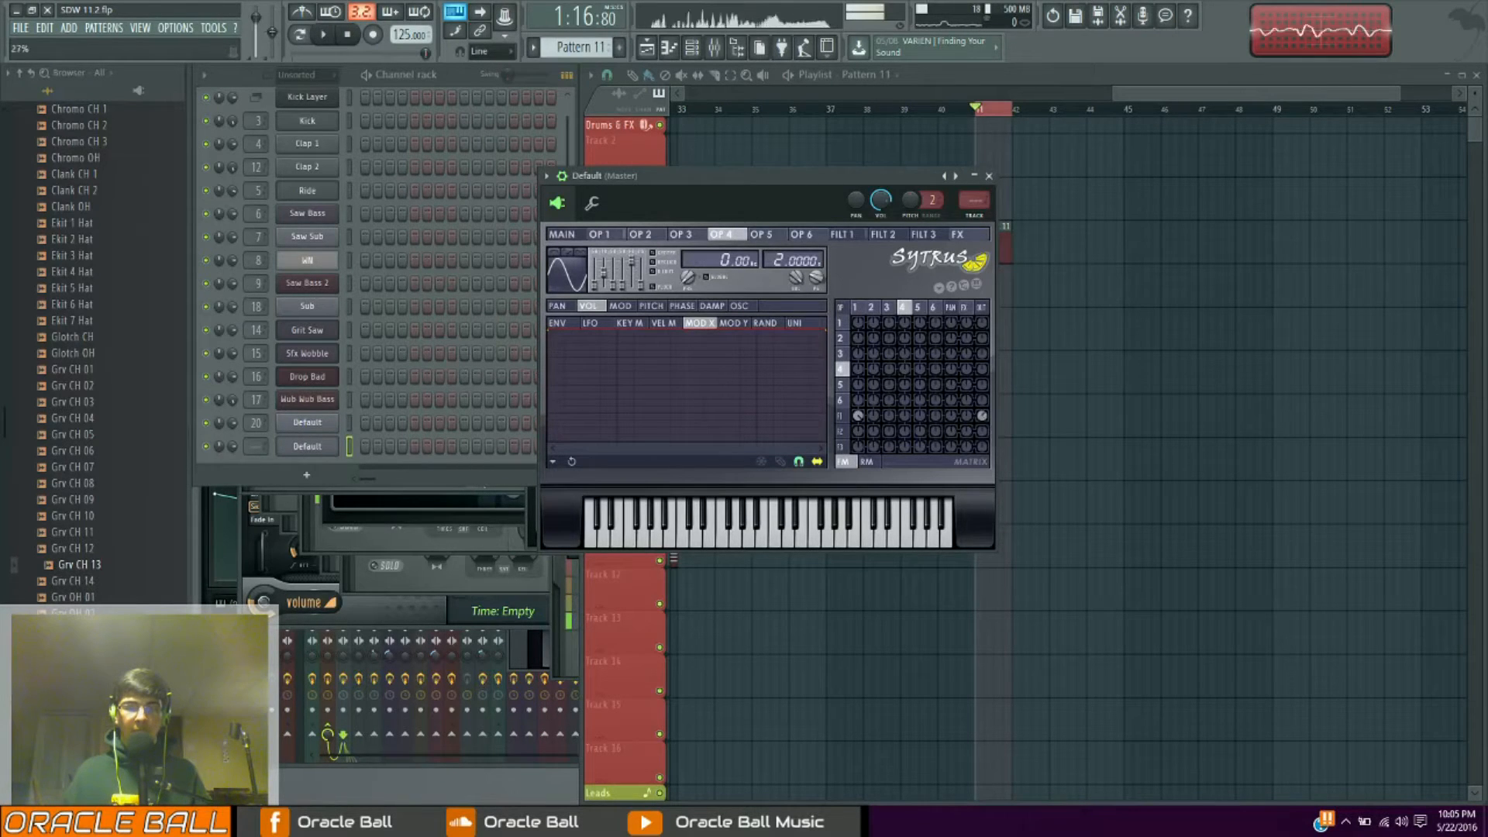
click(842, 234)
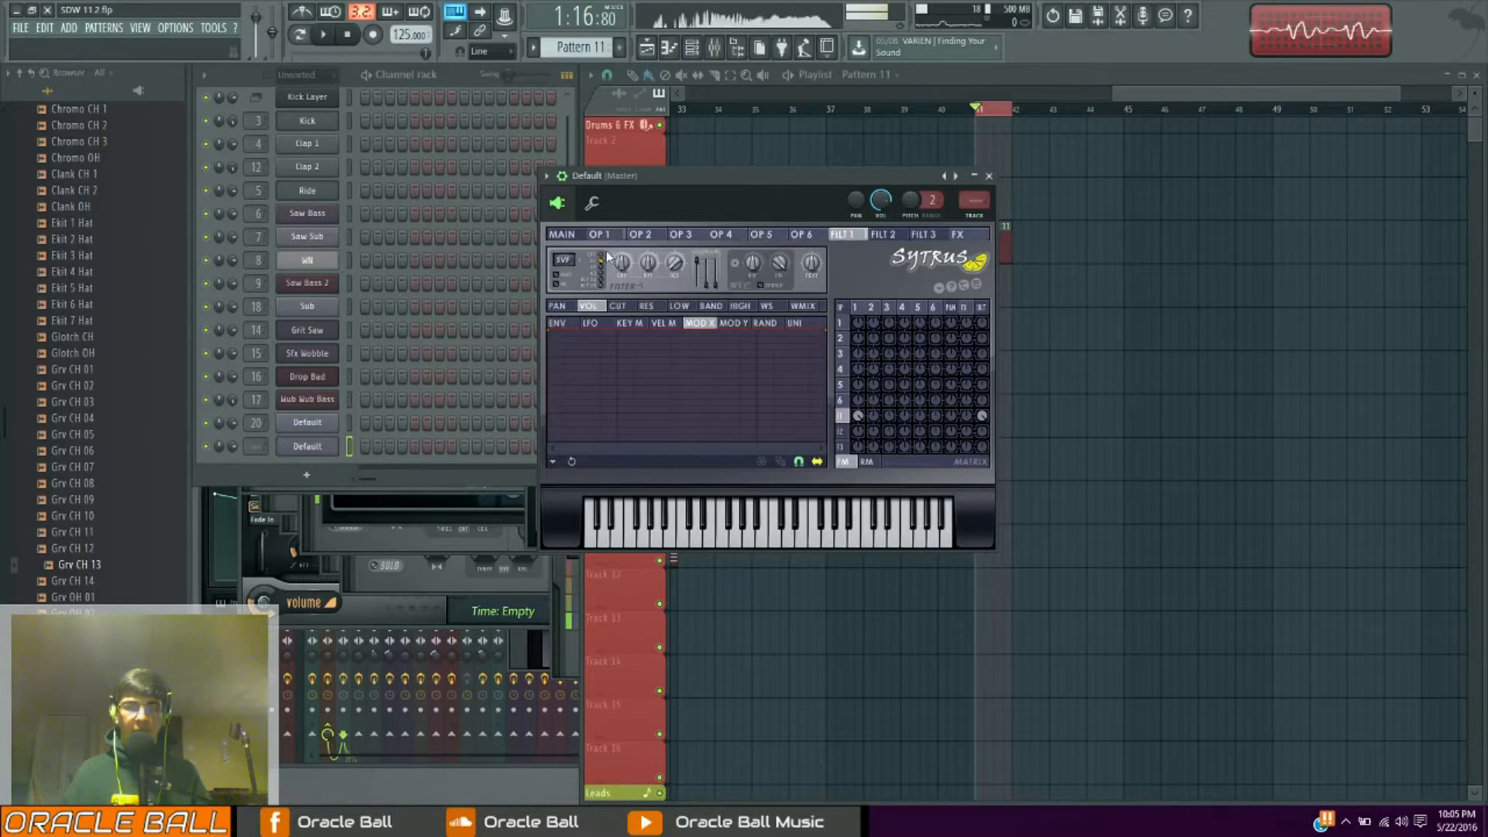
click(760, 285)
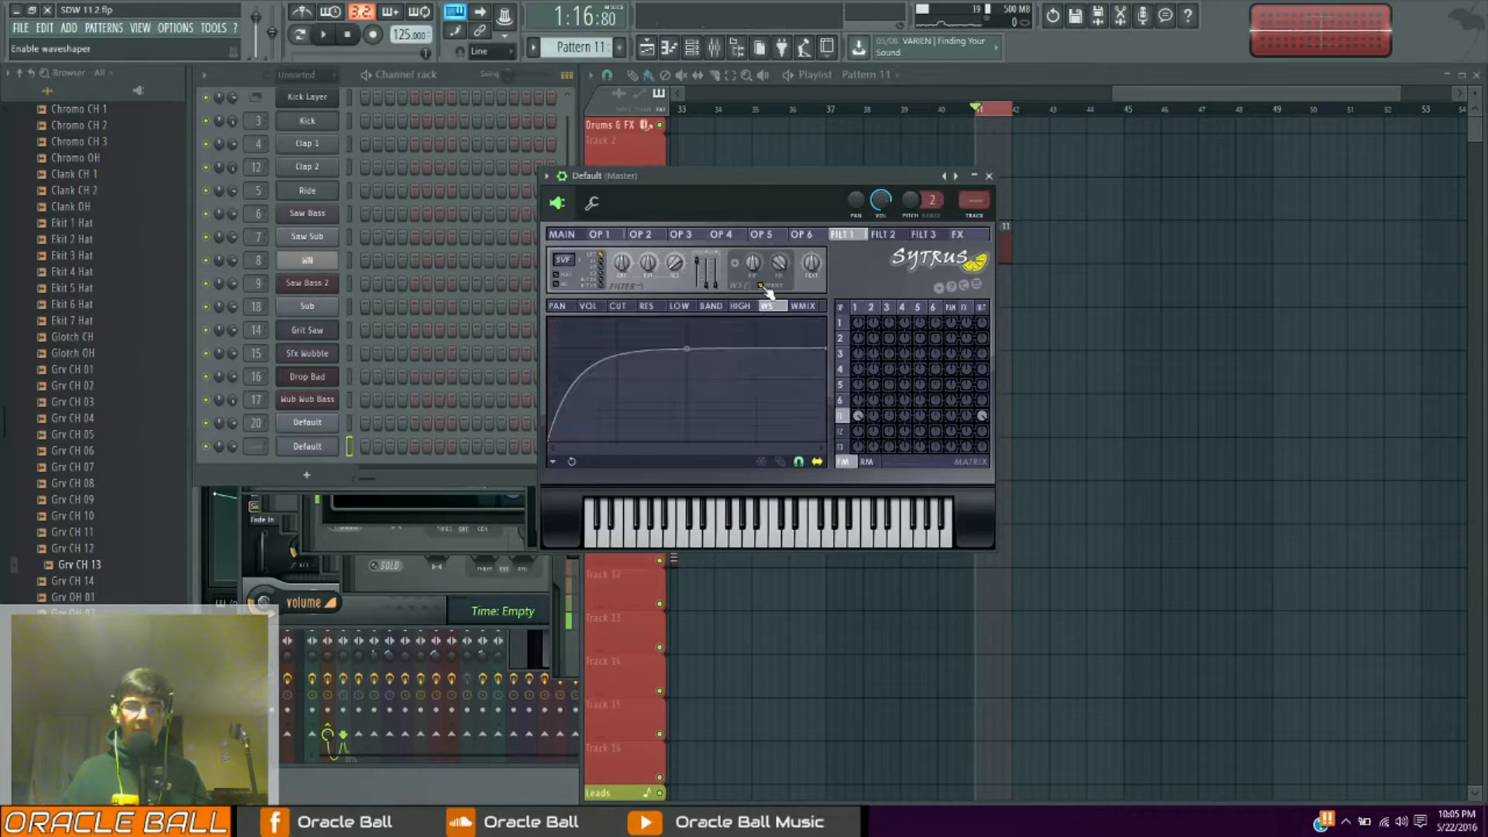
drag(825, 348, 825, 273)
drag(692, 327, 687, 362)
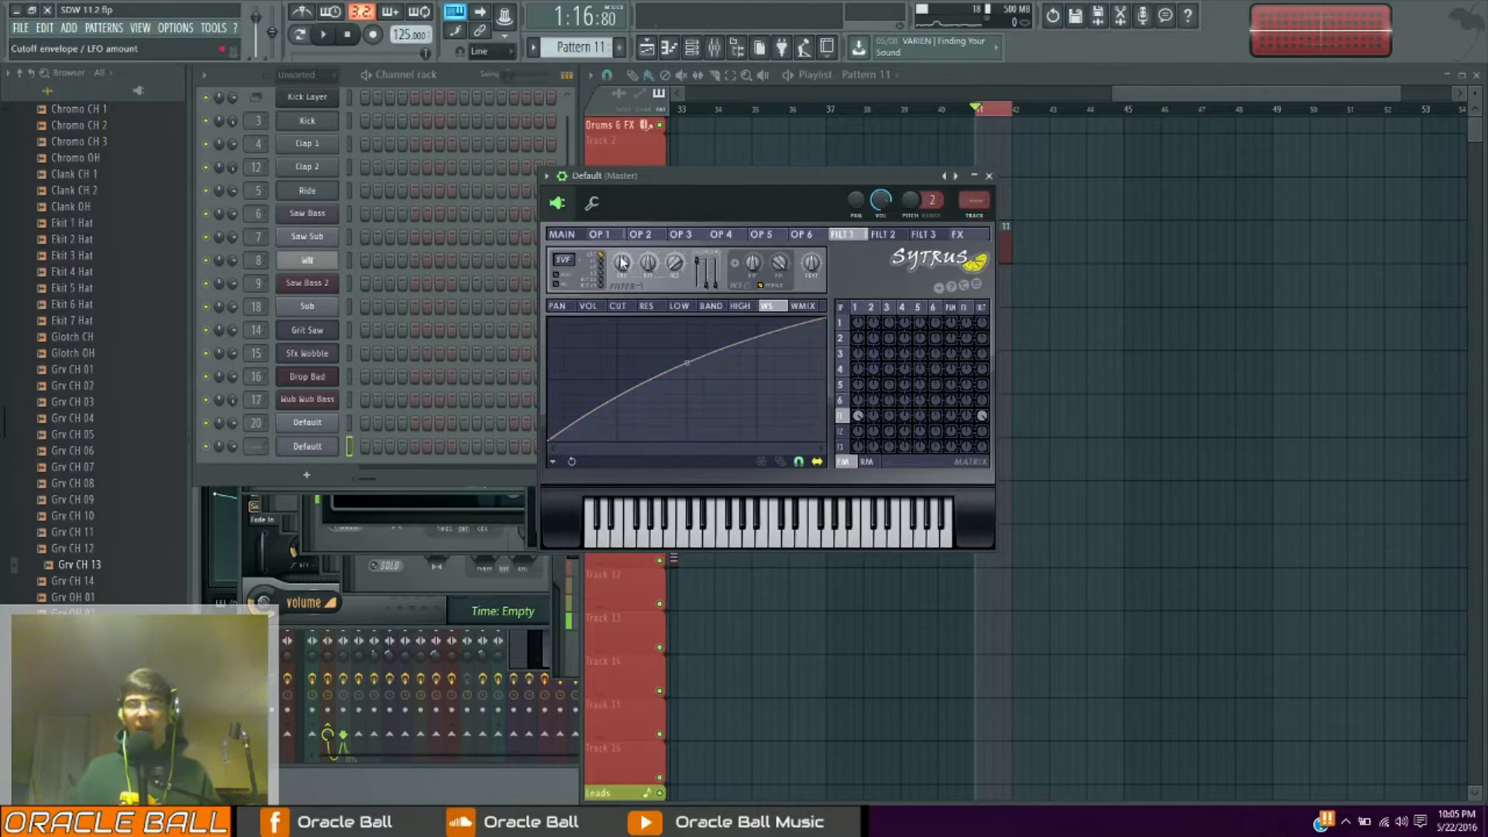
Draw four consecutive one-beat B4 notes filling bar 1 of Pattern 11 for the new Sytrus channel
click(601, 234)
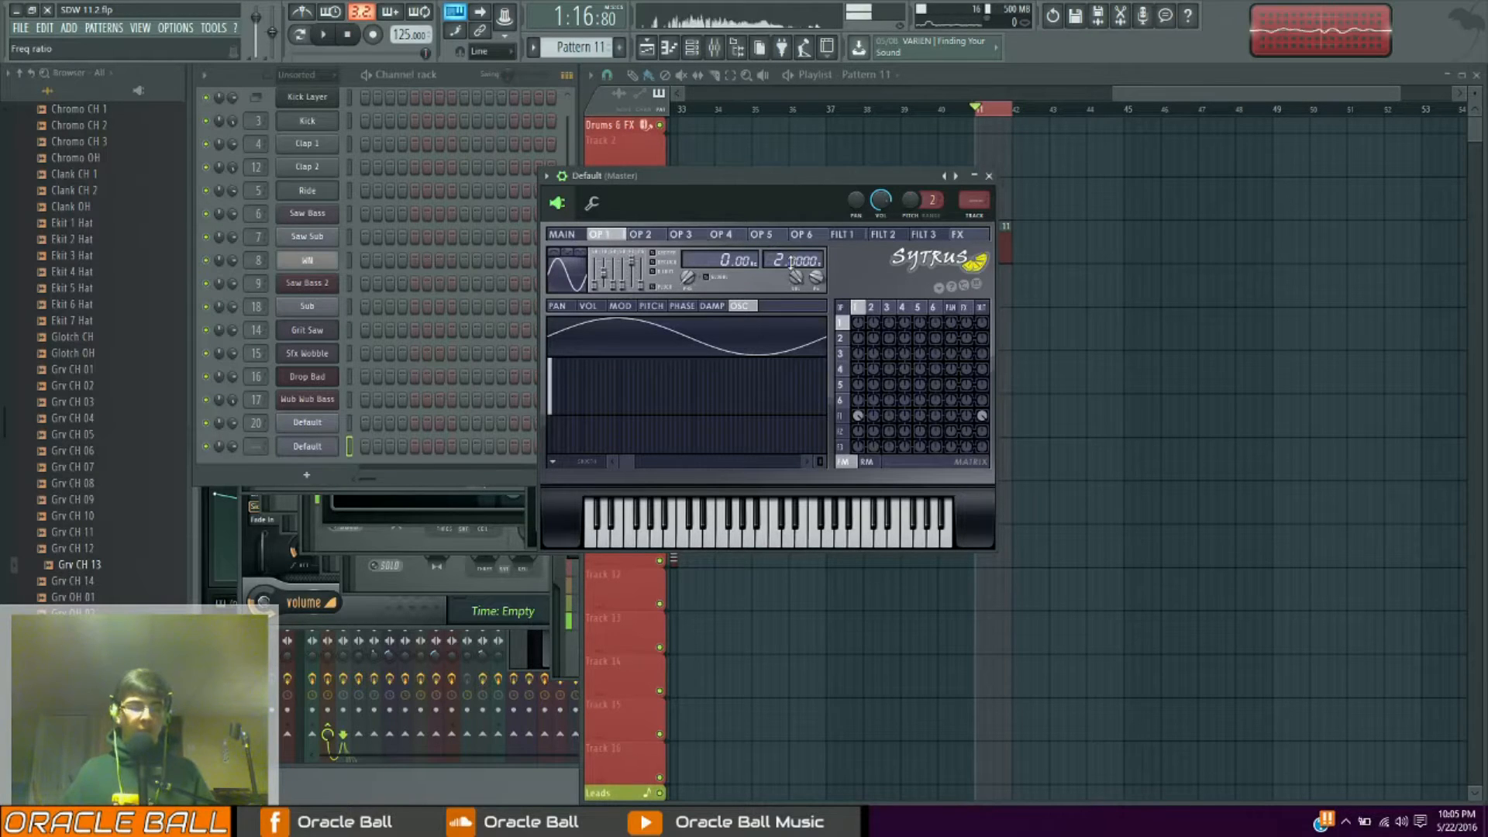
right_click(335, 448)
click(364, 449)
drag(374, 298, 258, 454)
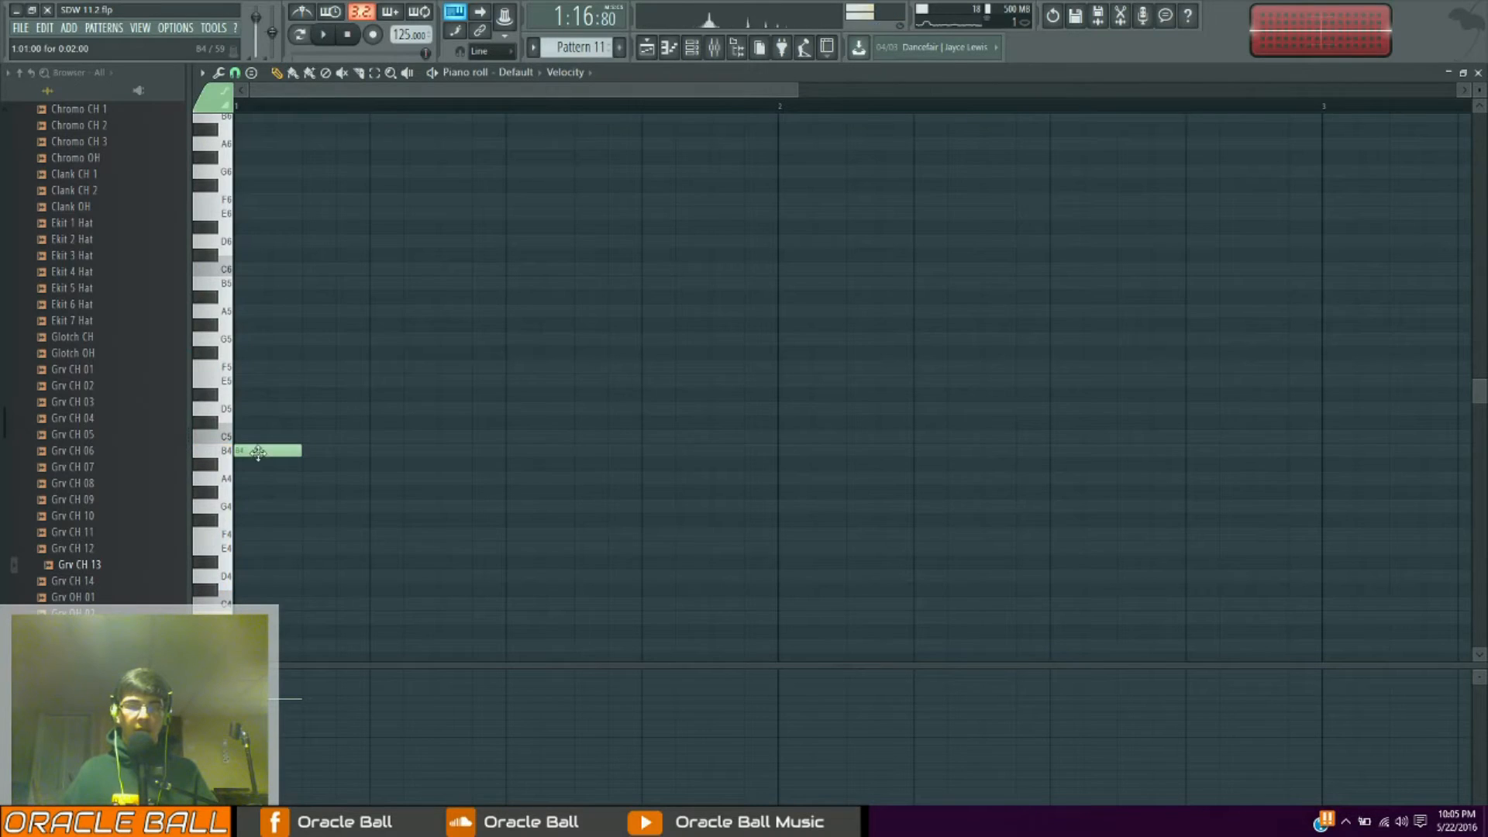
click(445, 450)
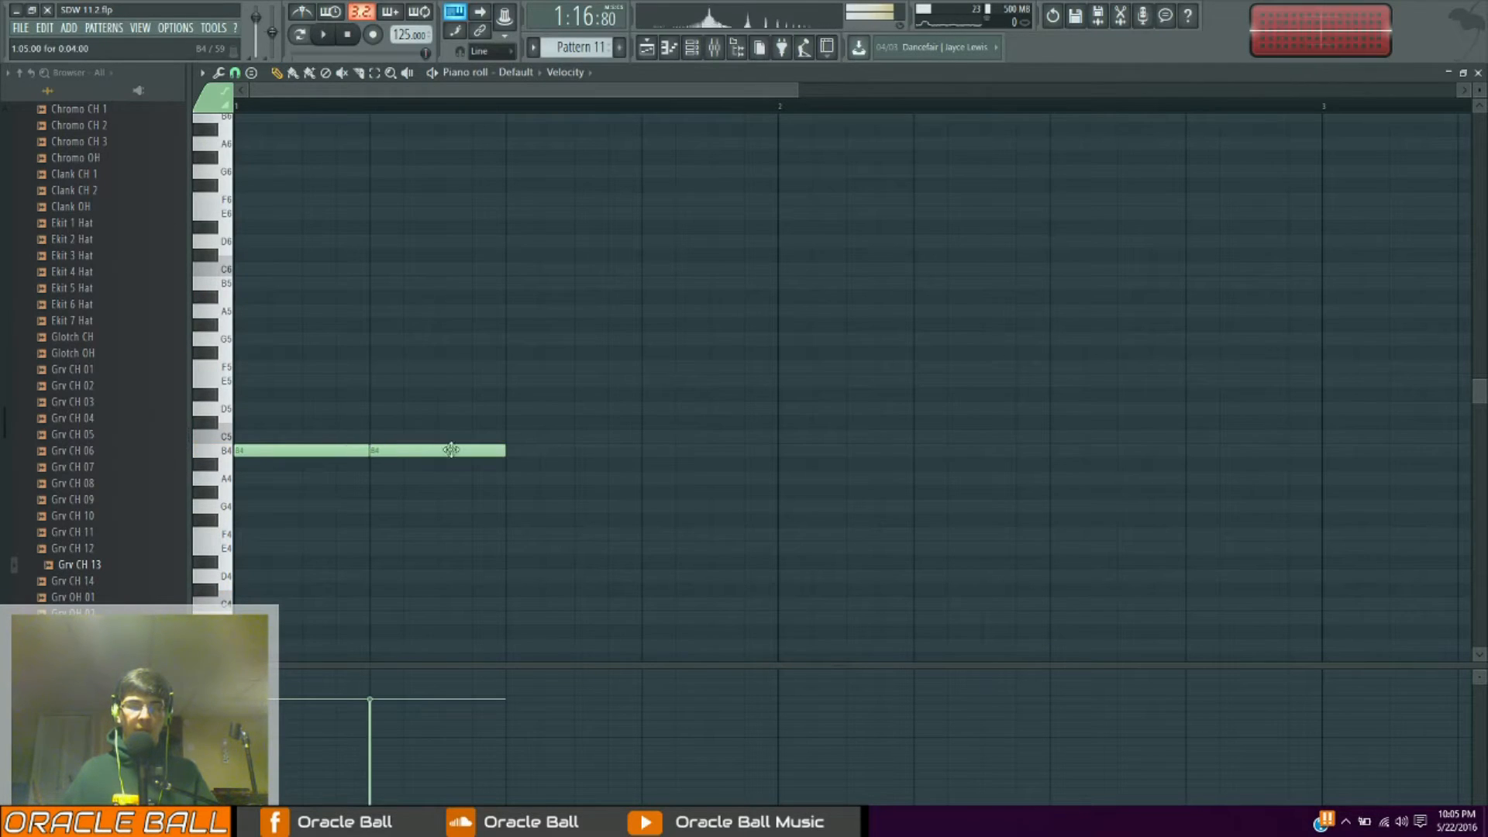
click(514, 452)
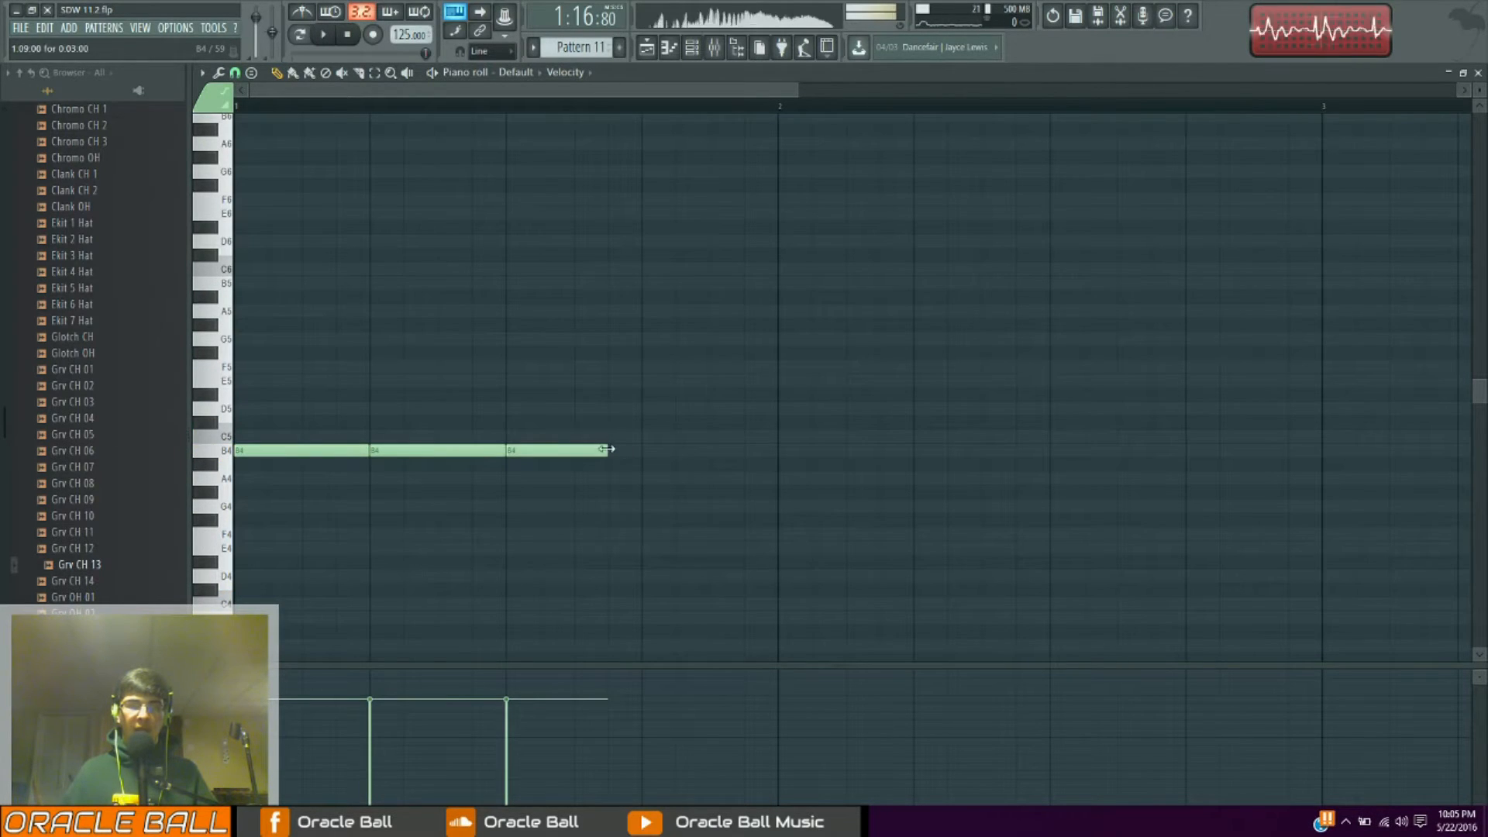
mouse_move(674, 437)
mouse_down()
mouse_move(651, 468)
mouse_move(653, 450)
mouse_up()
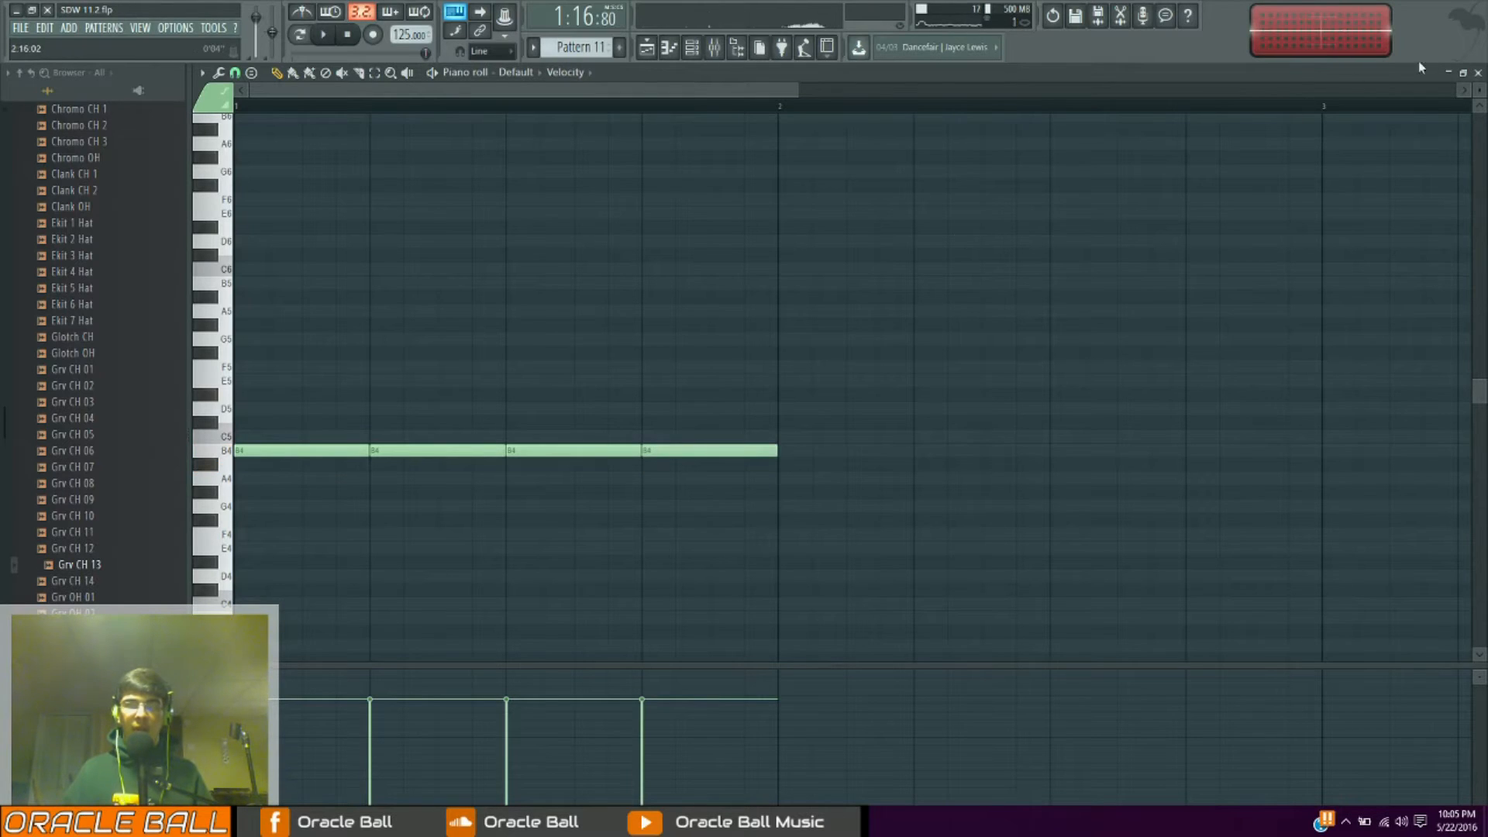
click(1477, 73)
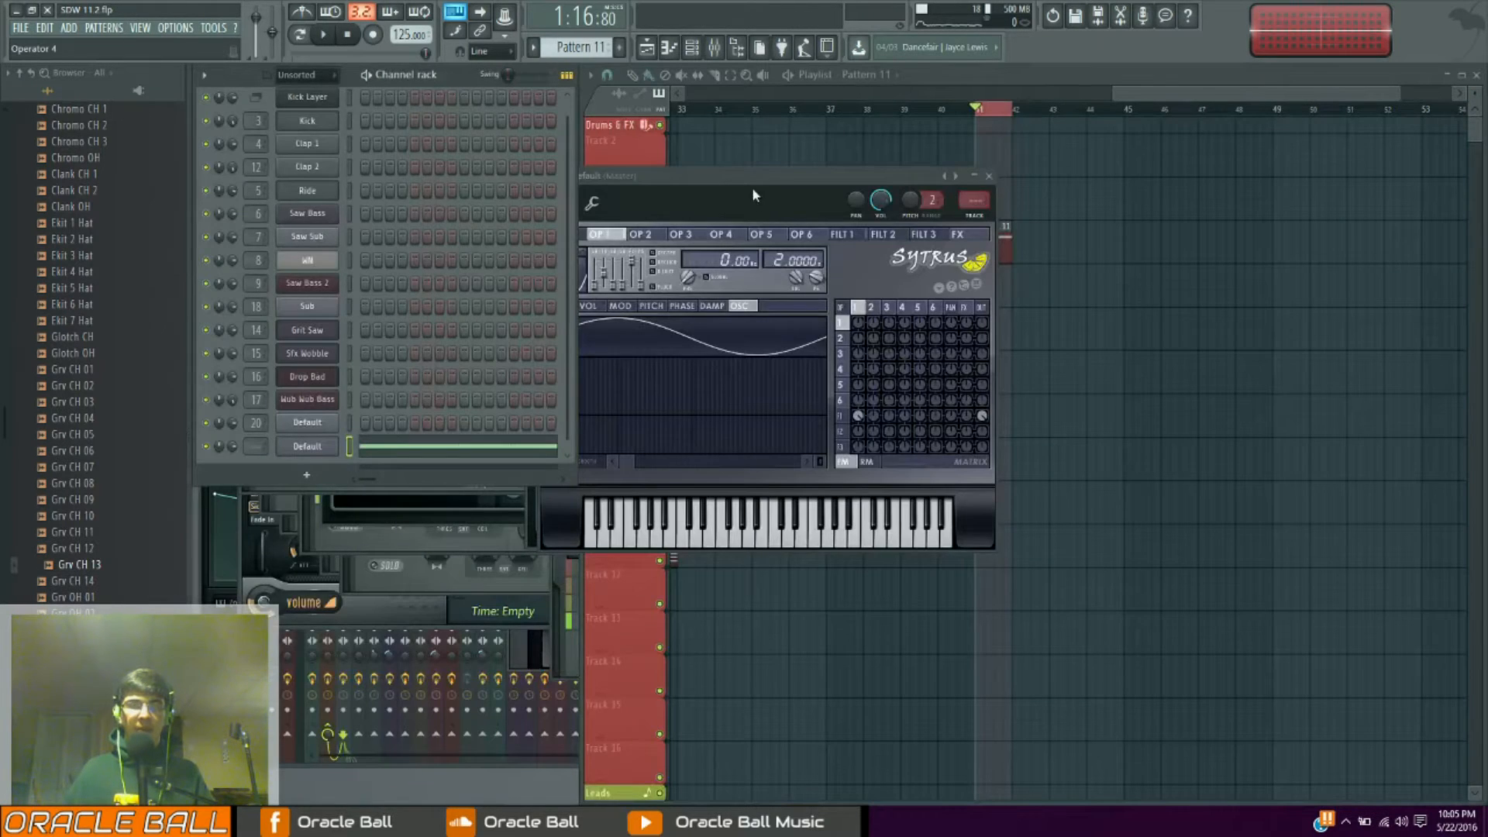
With the loop playing, set operator 1's frequency ratio to 0.5 and enable a pitch envelope that drops steeply from its peak without attack
key(space)
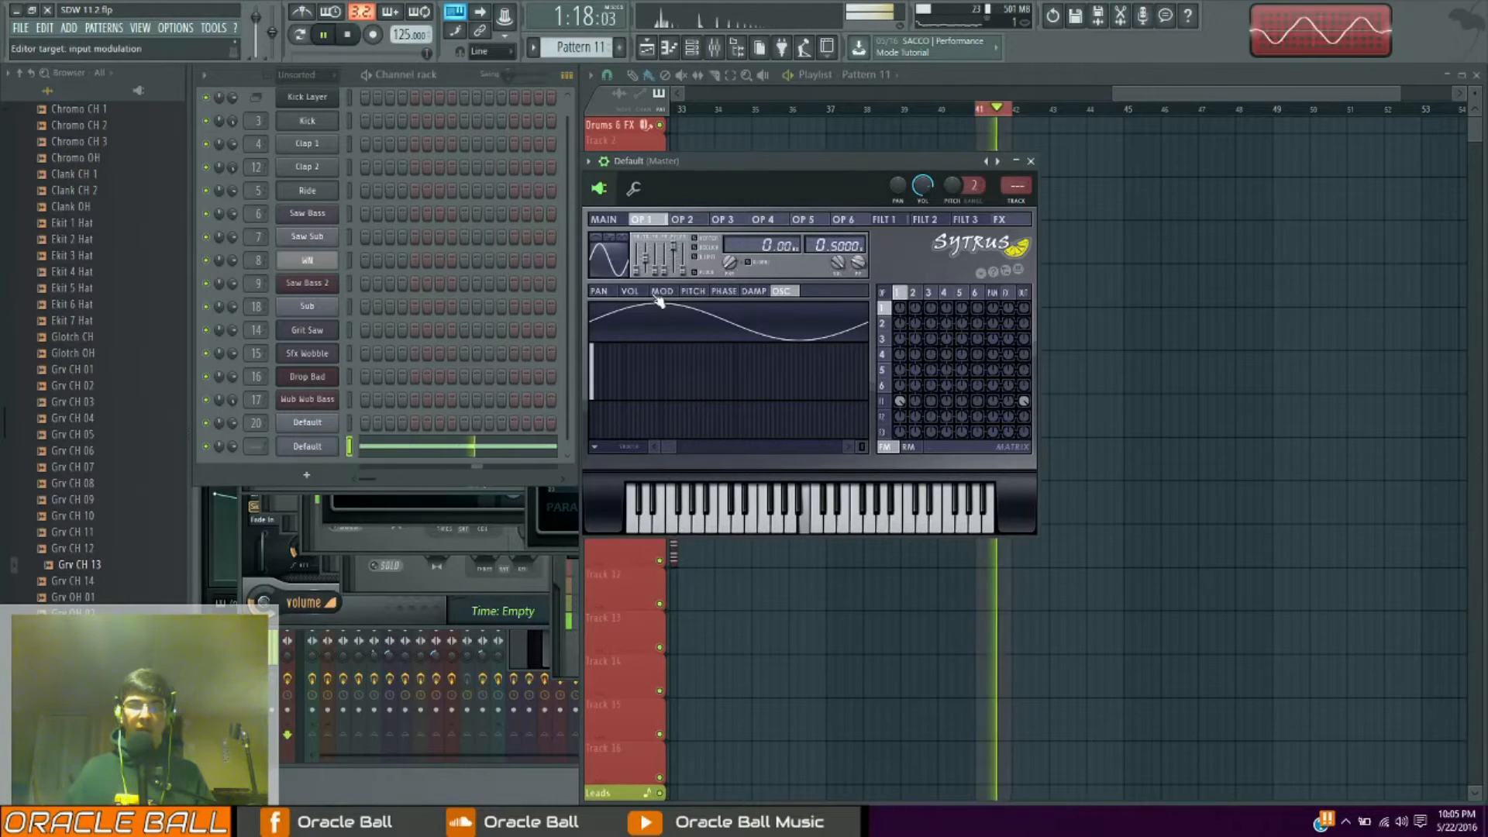
click(692, 291)
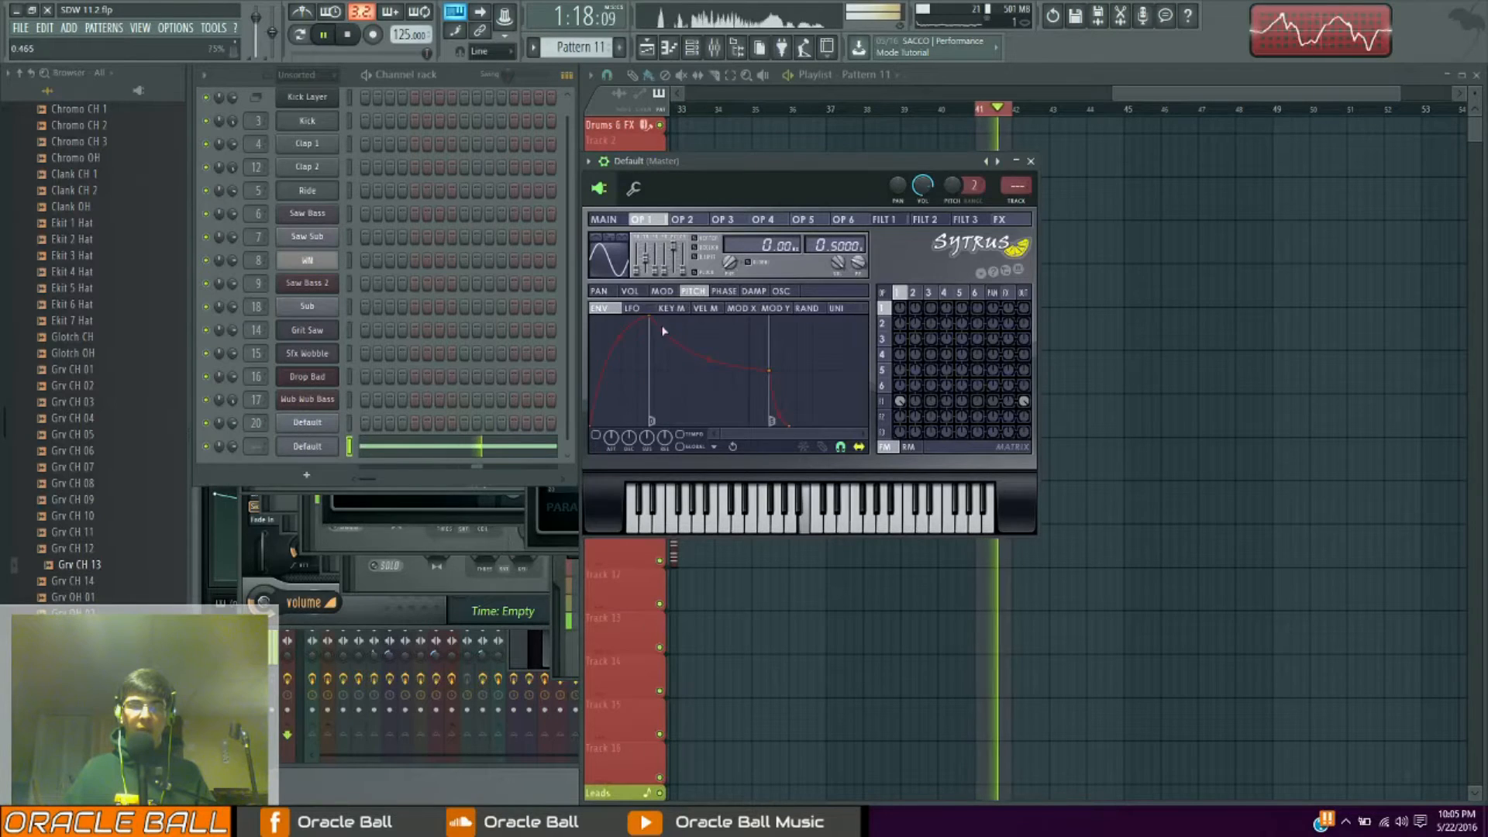
drag(651, 319, 593, 319)
right_click(731, 425)
click(758, 437)
drag(710, 371, 620, 436)
click(598, 436)
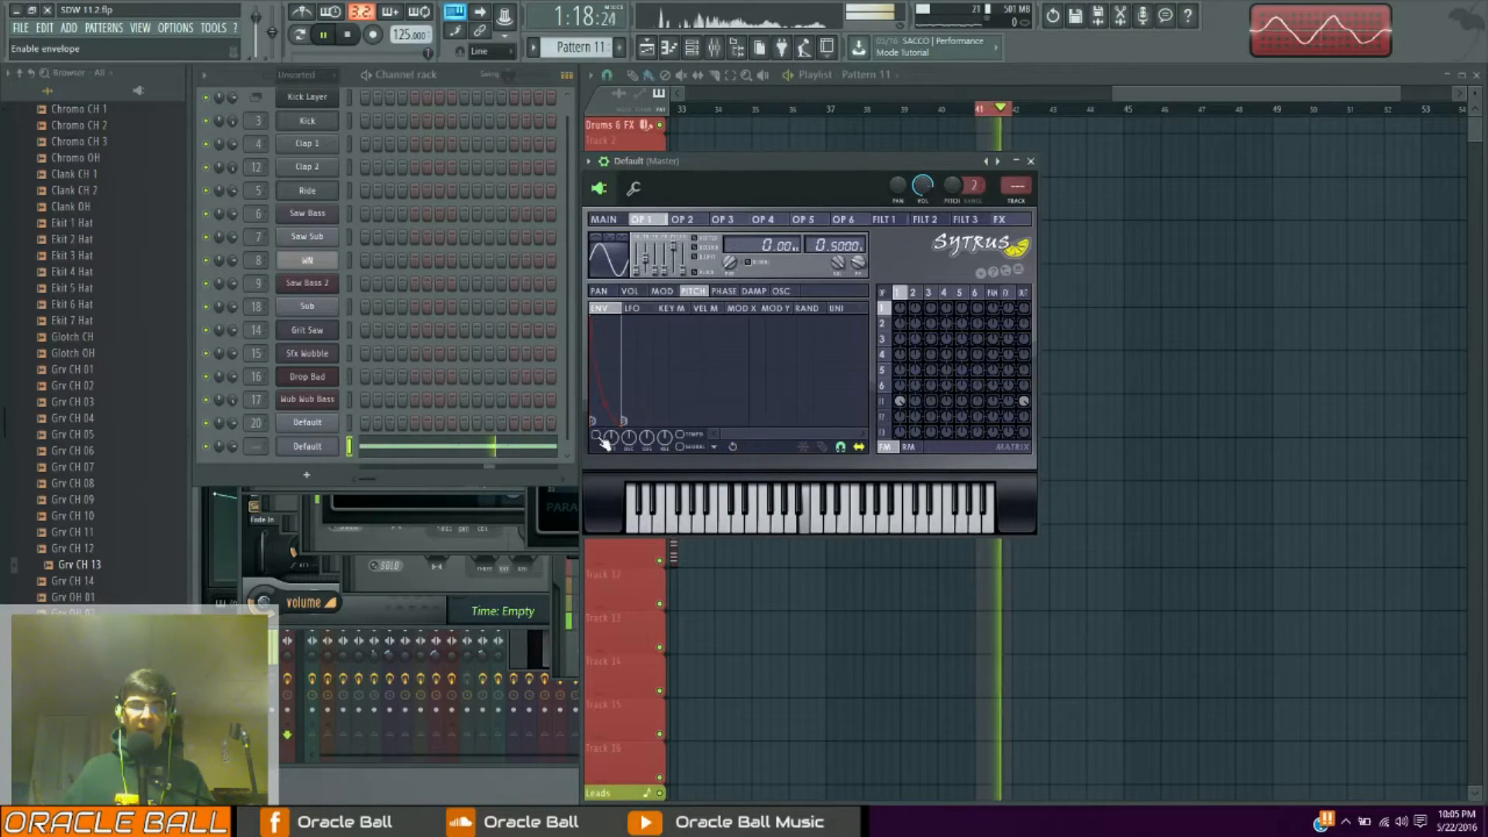
click(841, 448)
drag(623, 425, 602, 419)
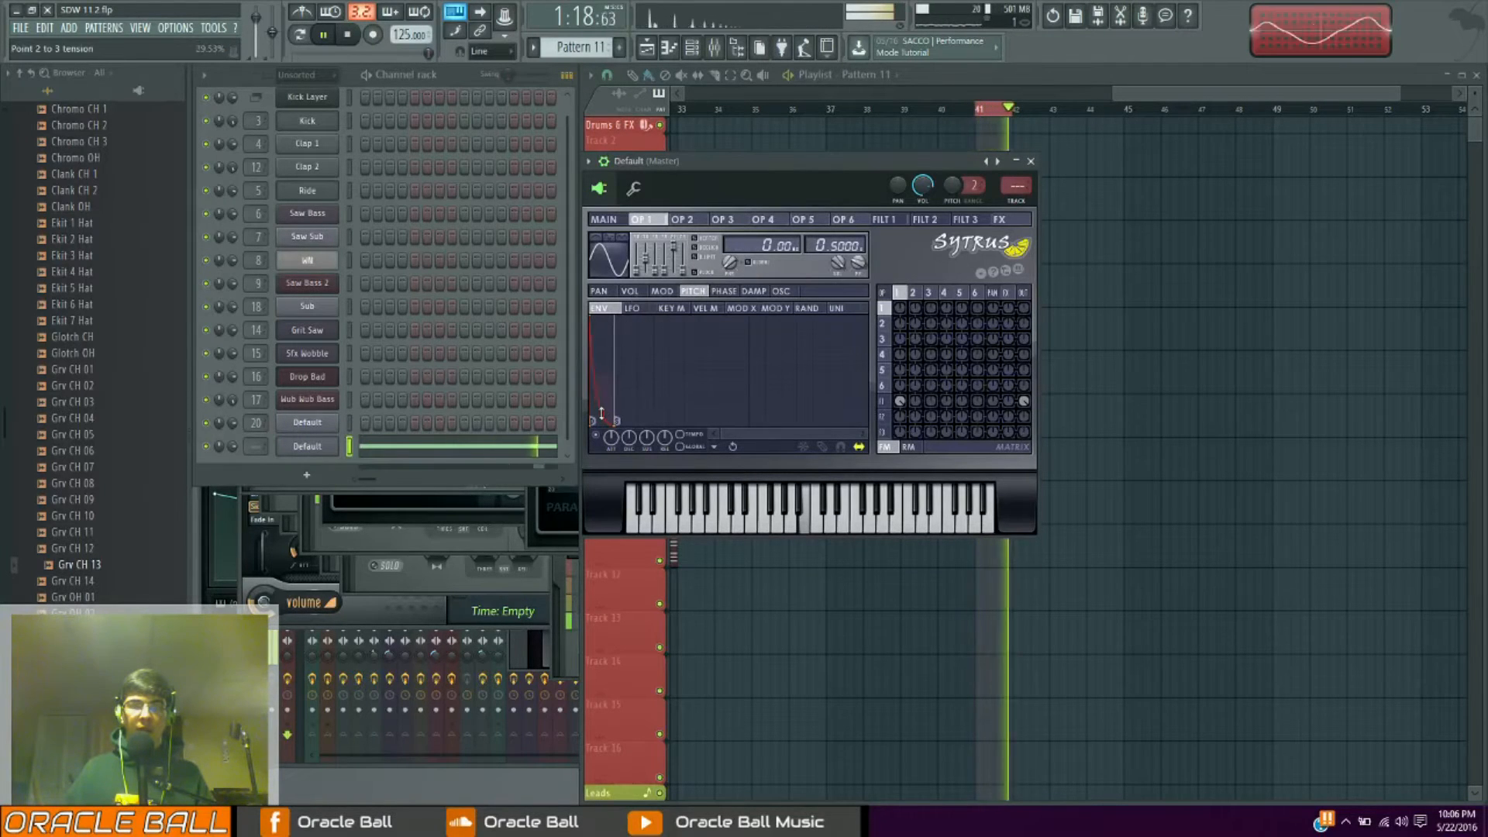
Enable operator 1's volume envelope and shape it into a short decay to zero with an added midpoint
click(629, 291)
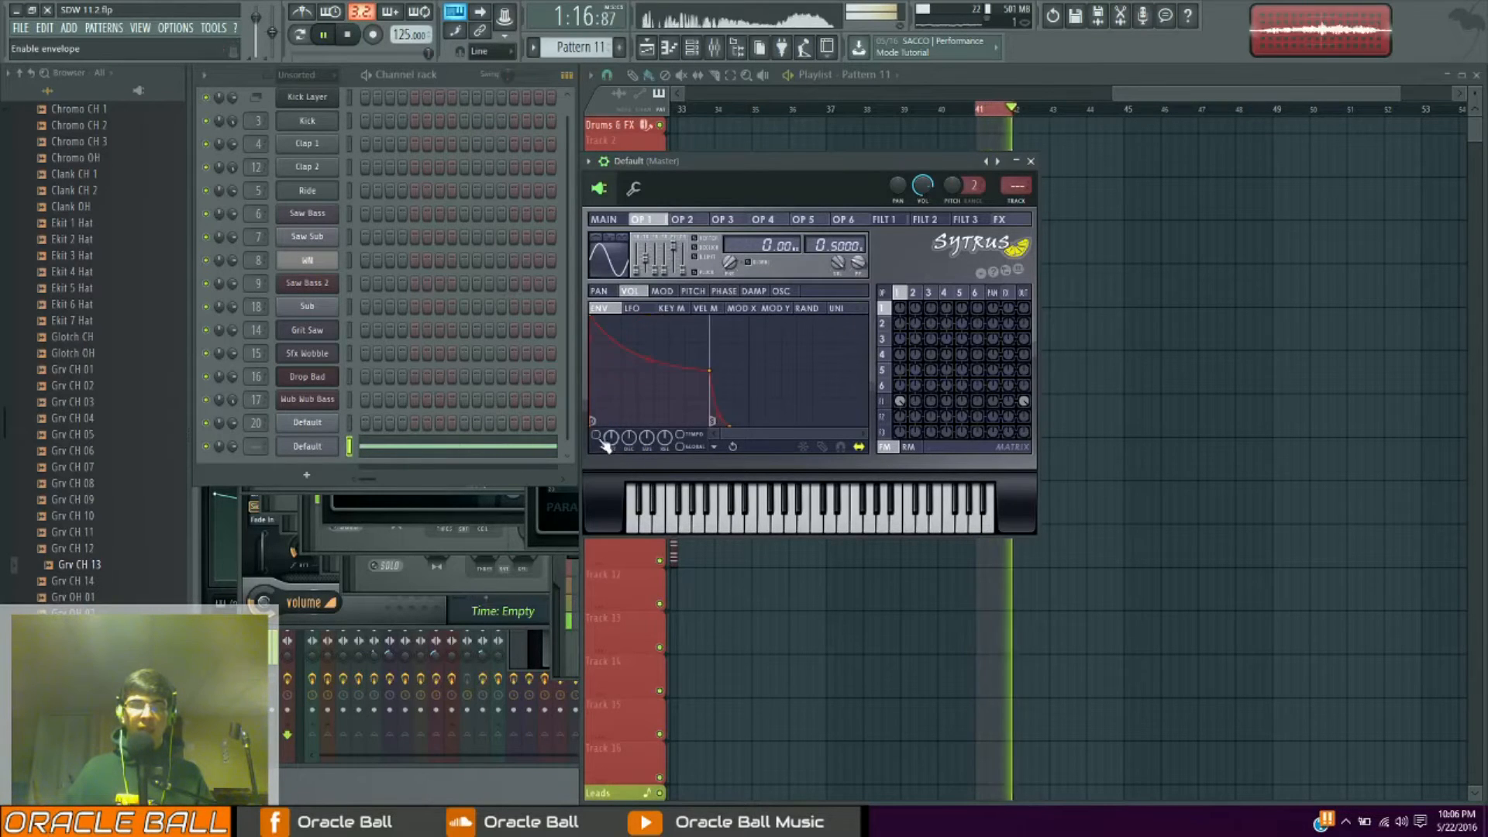
right_click(733, 425)
click(756, 449)
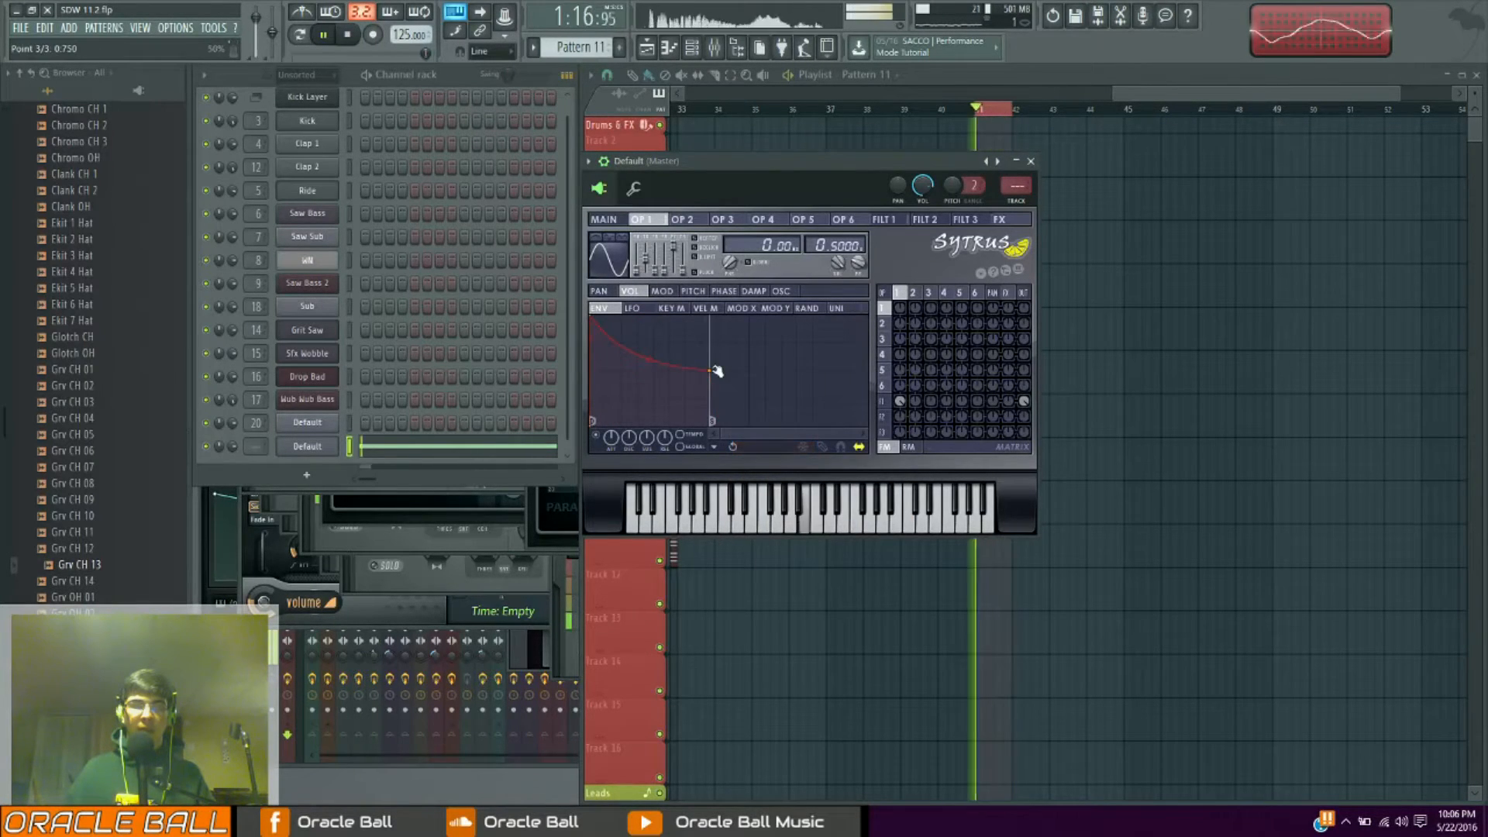
drag(709, 370, 644, 422)
right_click(638, 336)
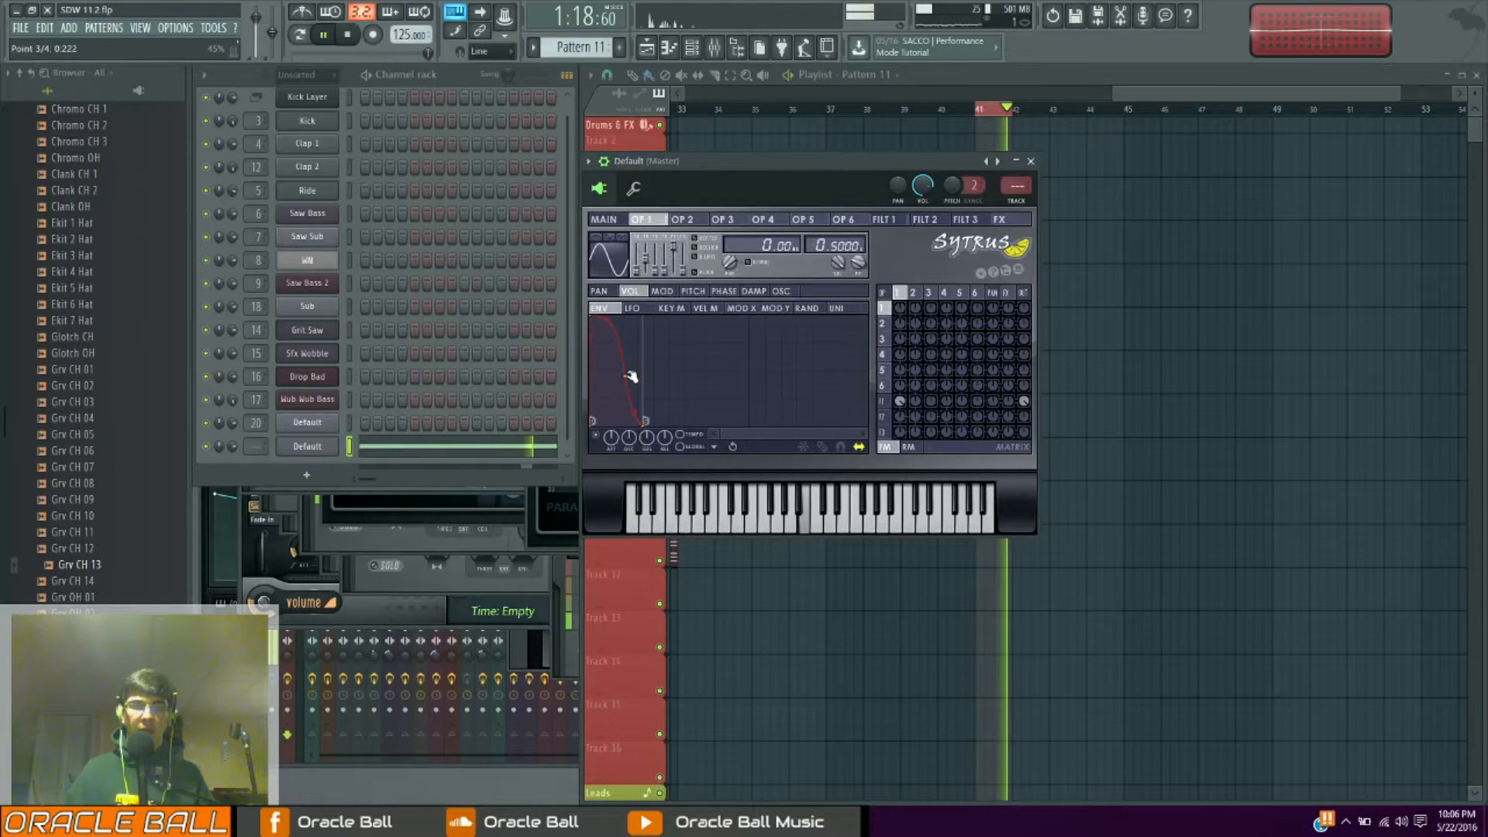
drag(627, 375, 620, 377)
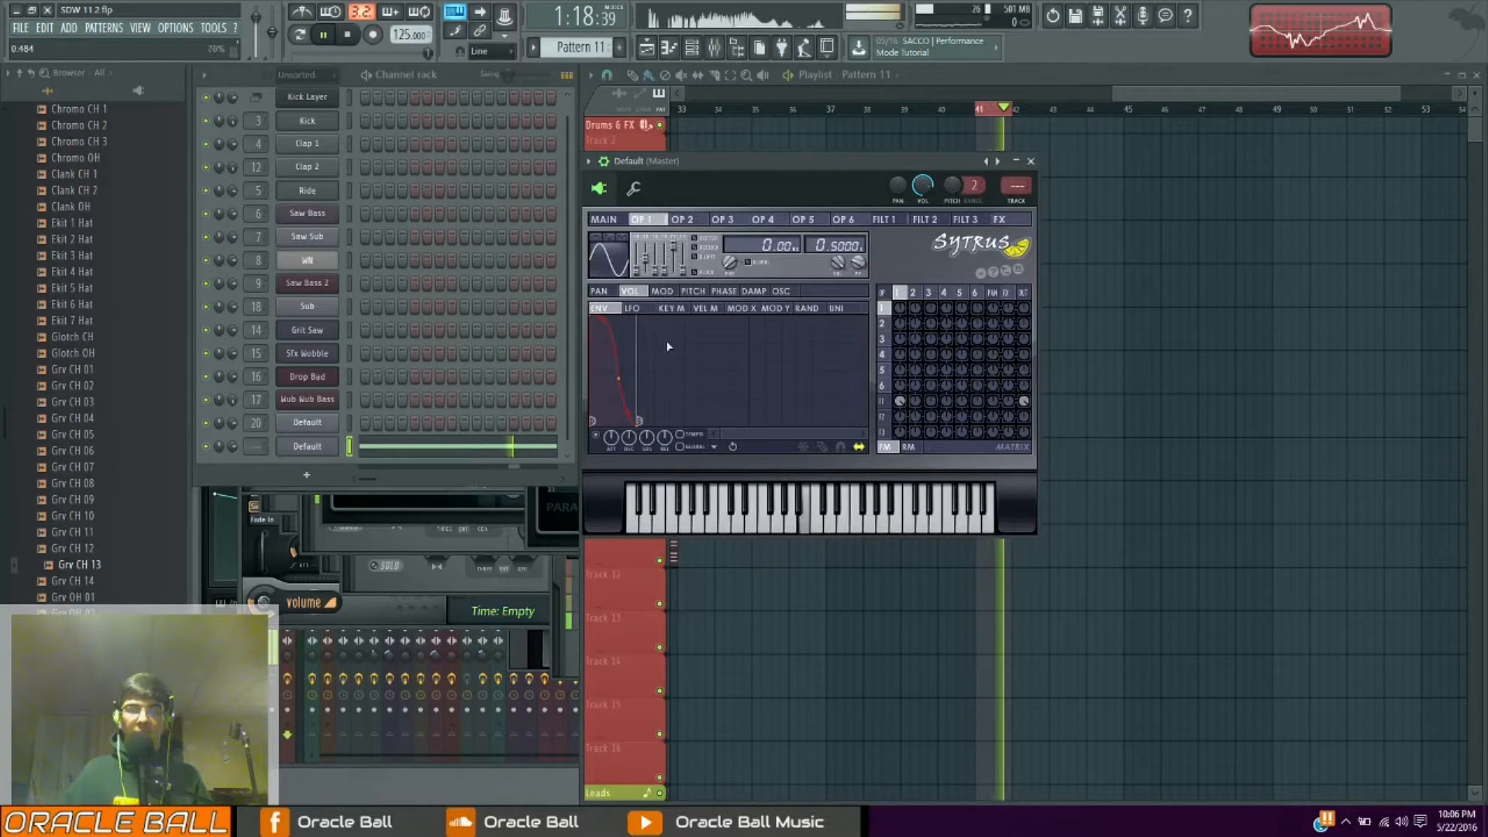
Set up operator 2 as a noise source feeding filter 1, with an enabled, attackless pitch envelope that decays almost instantly to zero
click(681, 219)
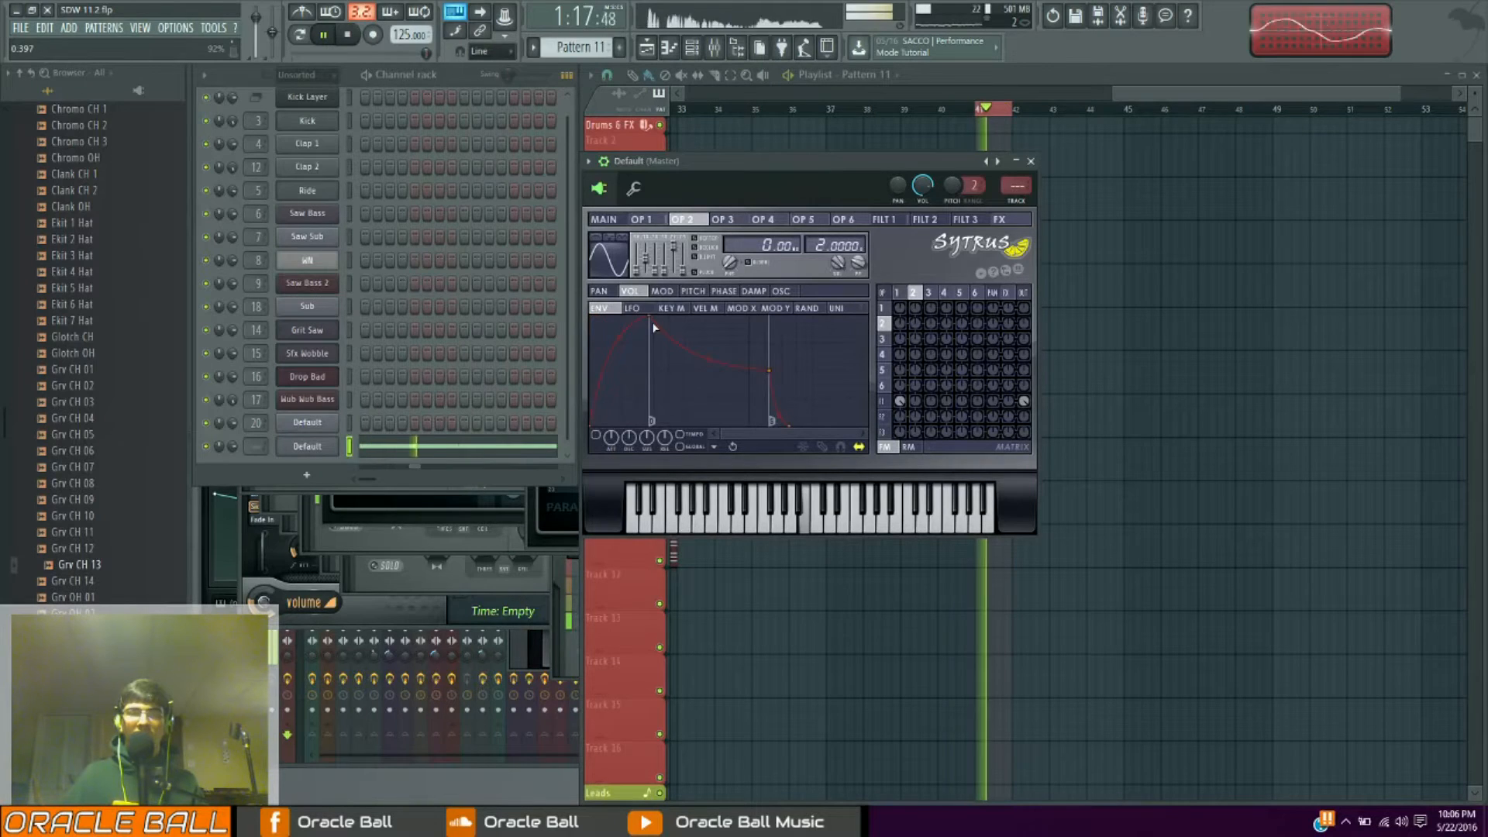
drag(651, 326, 539, 277)
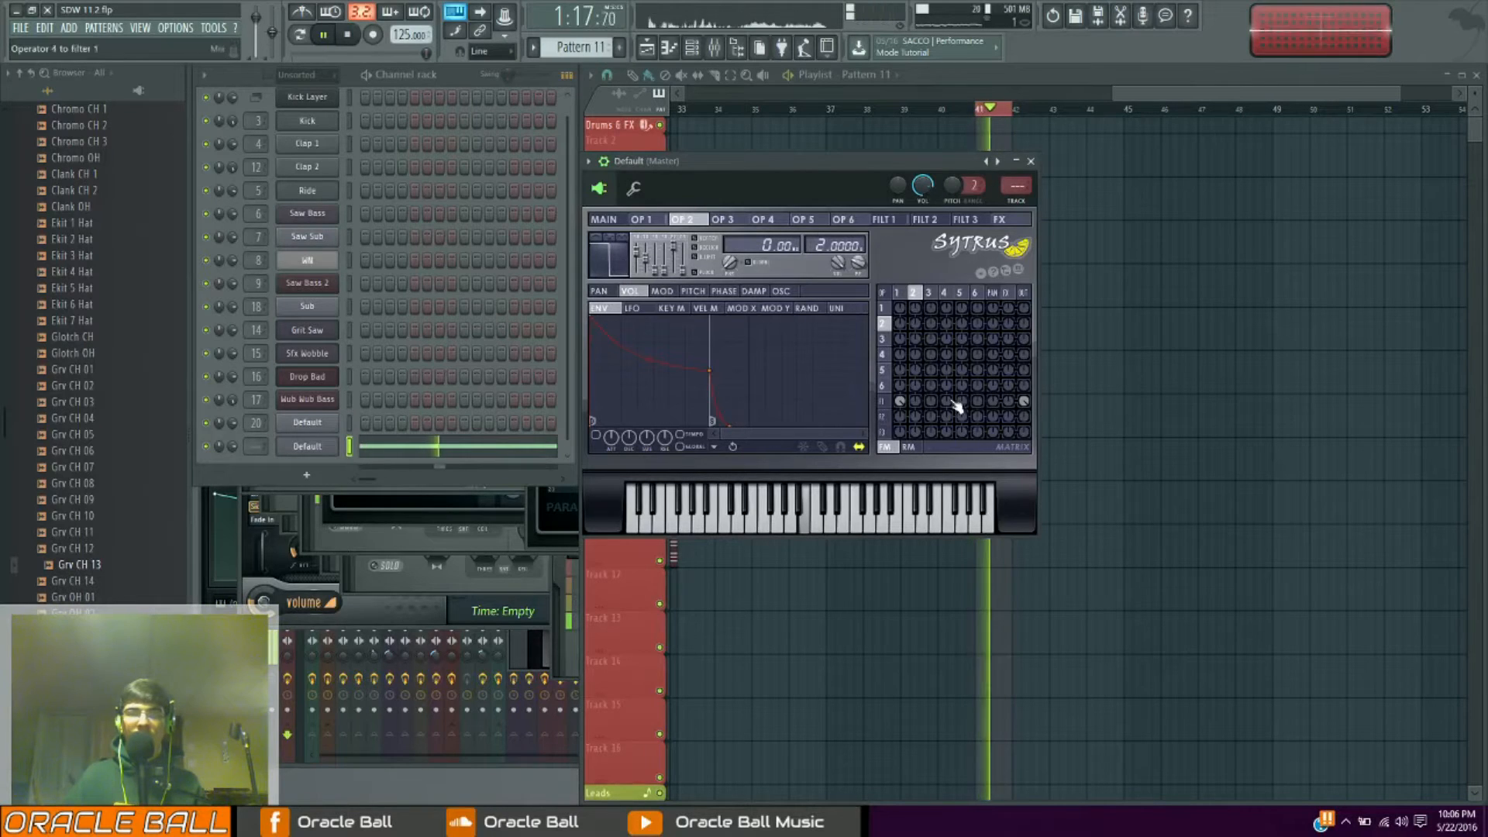
click(692, 291)
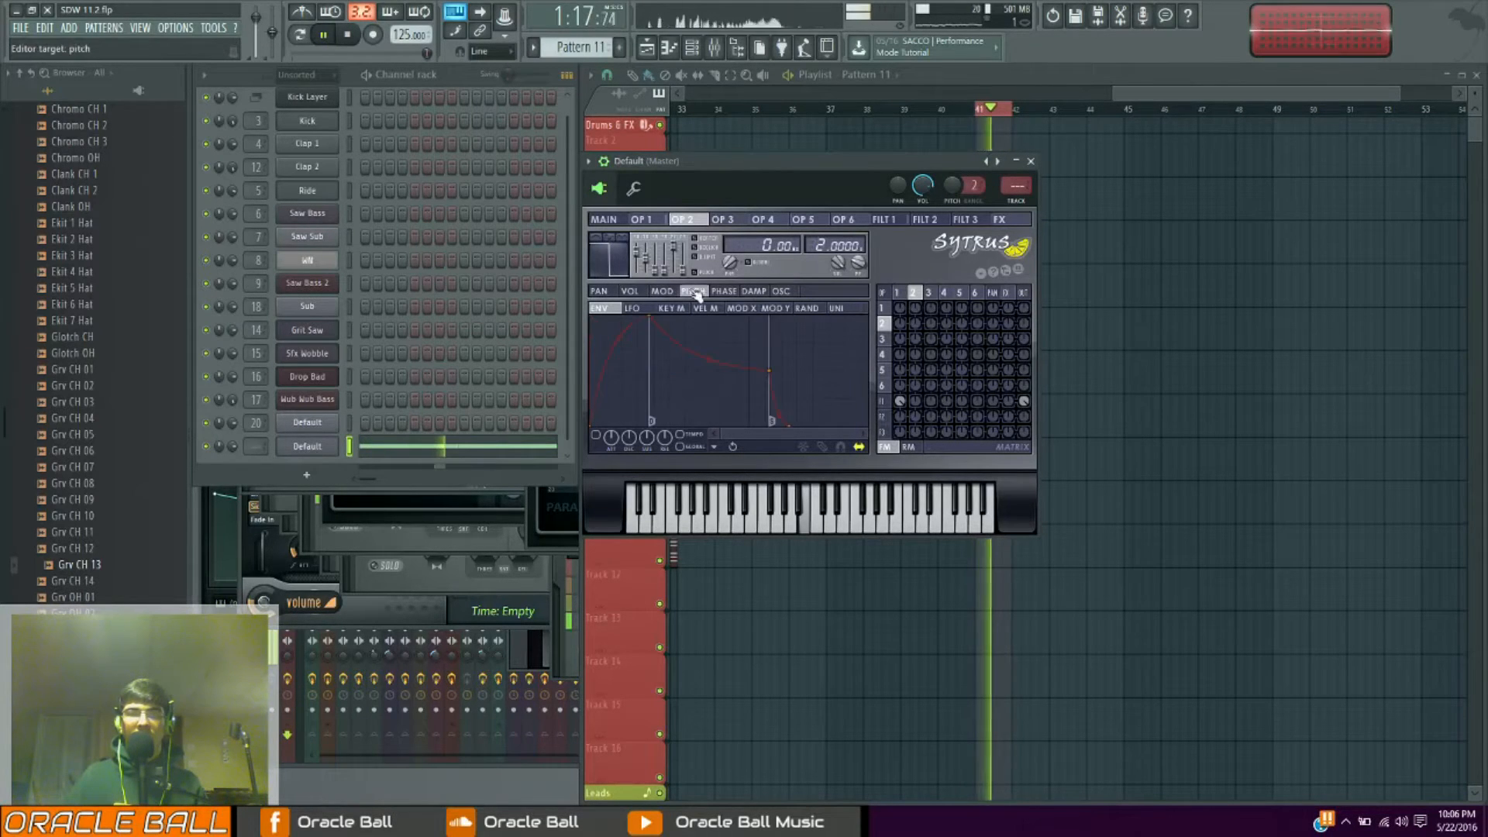
click(597, 438)
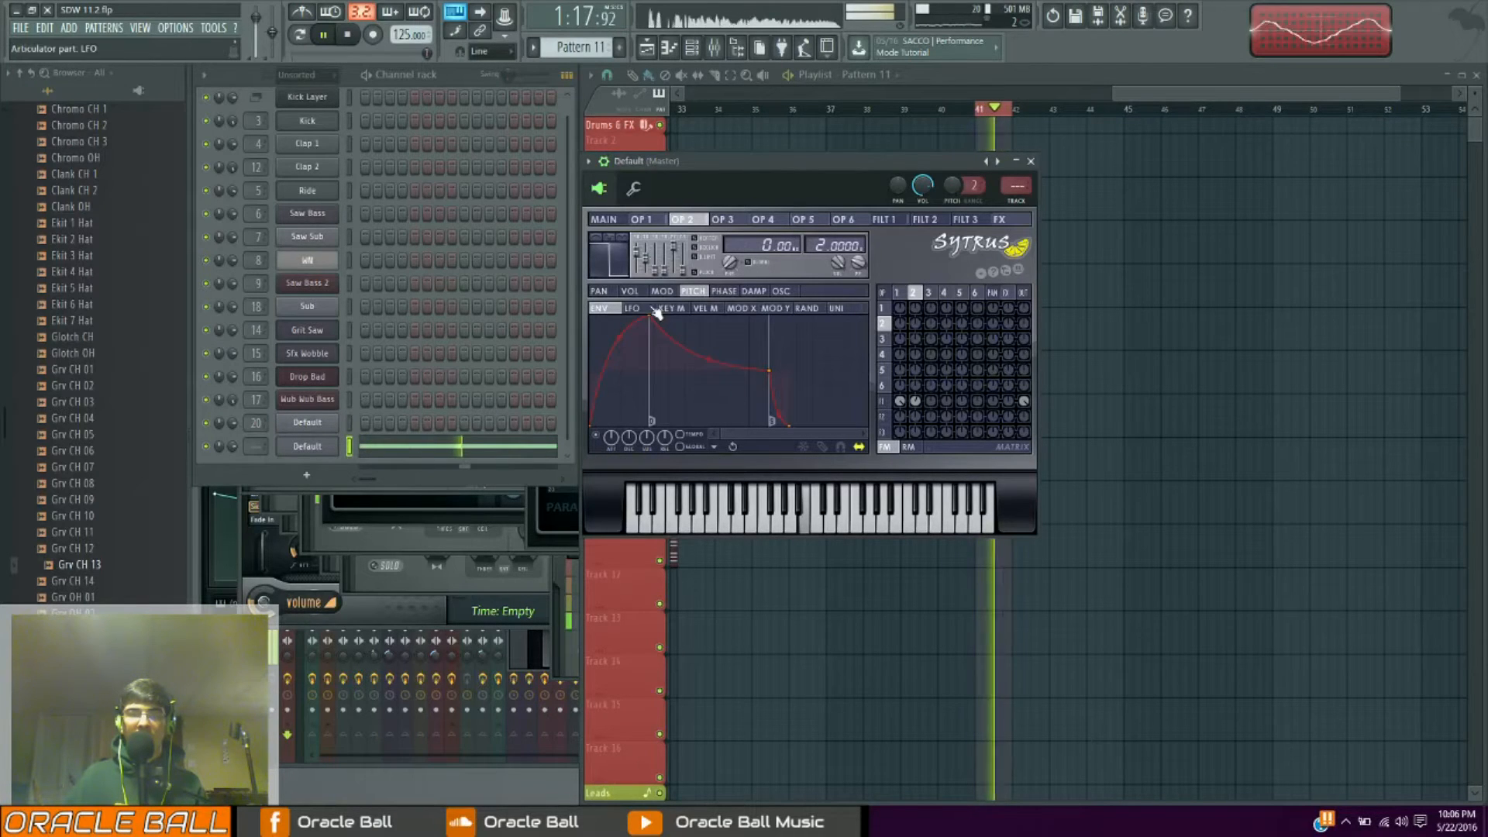
drag(650, 316, 590, 316)
right_click(732, 425)
click(768, 443)
drag(604, 446, 601, 437)
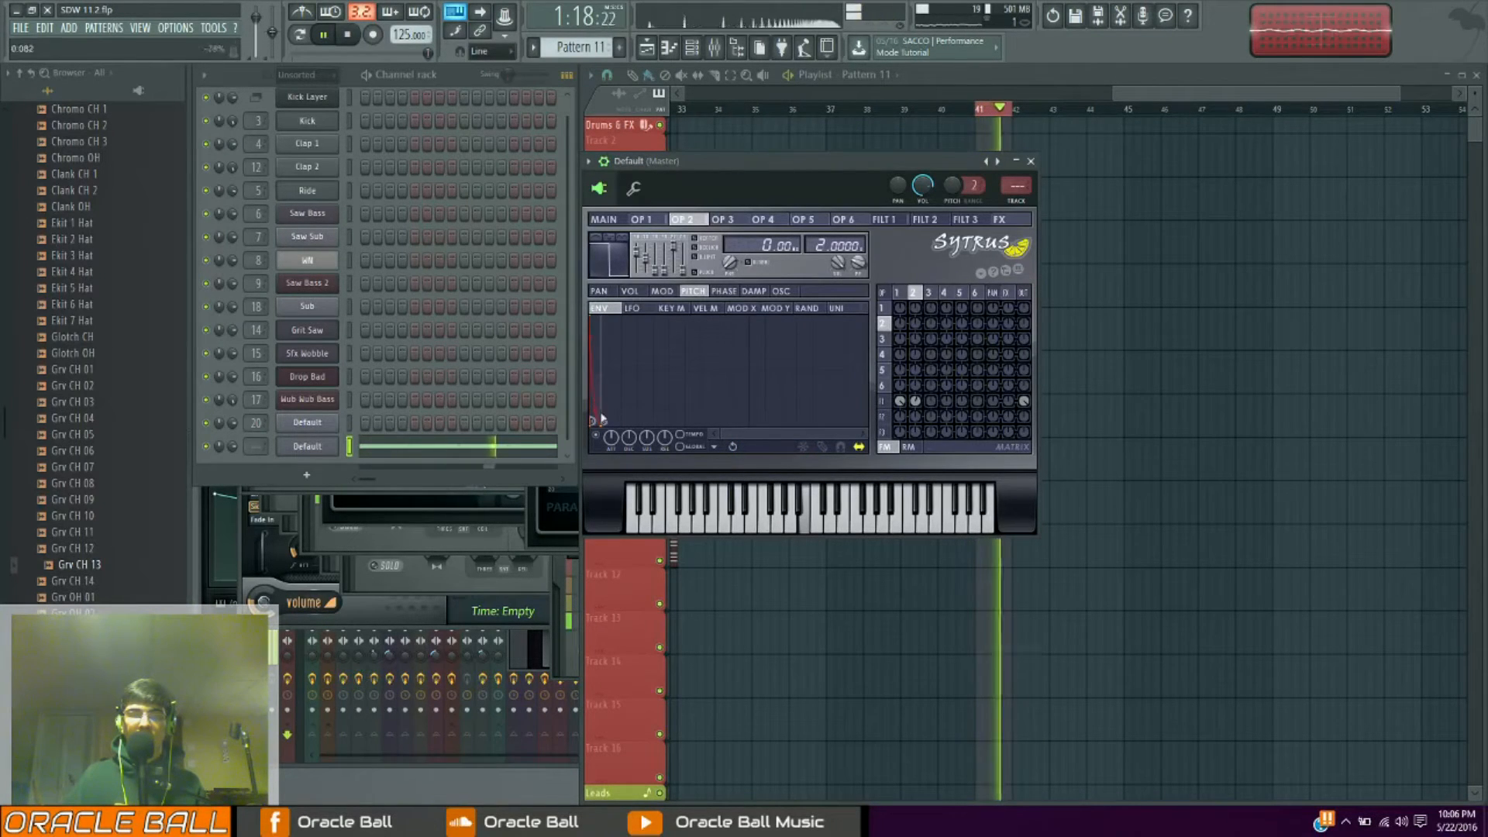
Enable operator 2's volume envelope, delete its end point and shorten it to a very brief decay to zero
click(630, 290)
click(596, 434)
right_click(767, 425)
click(782, 448)
drag(741, 371, 602, 421)
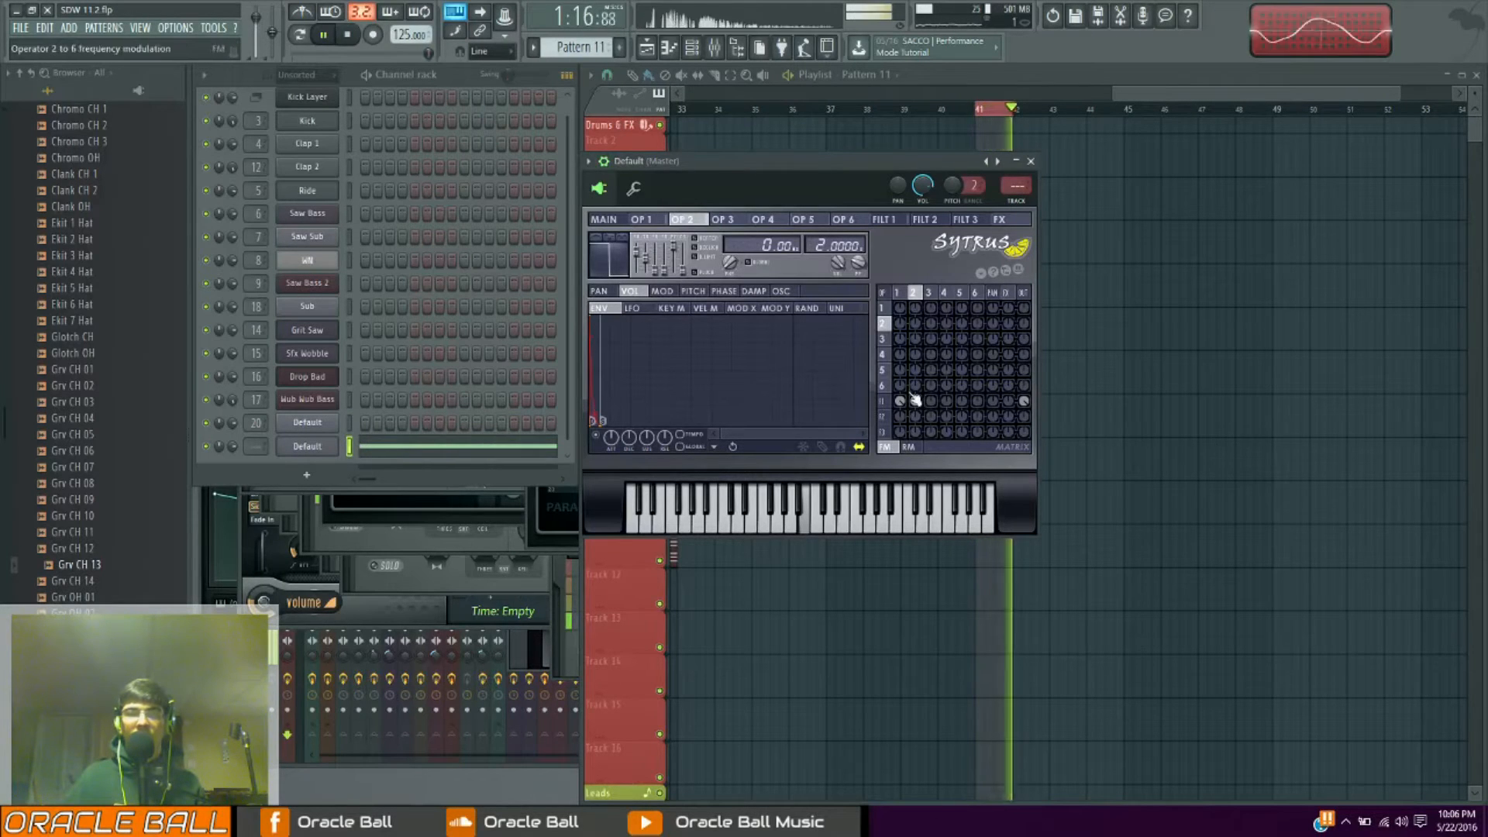
Route only operator 3 into filter 2 and send filter 2 to the output
click(732, 220)
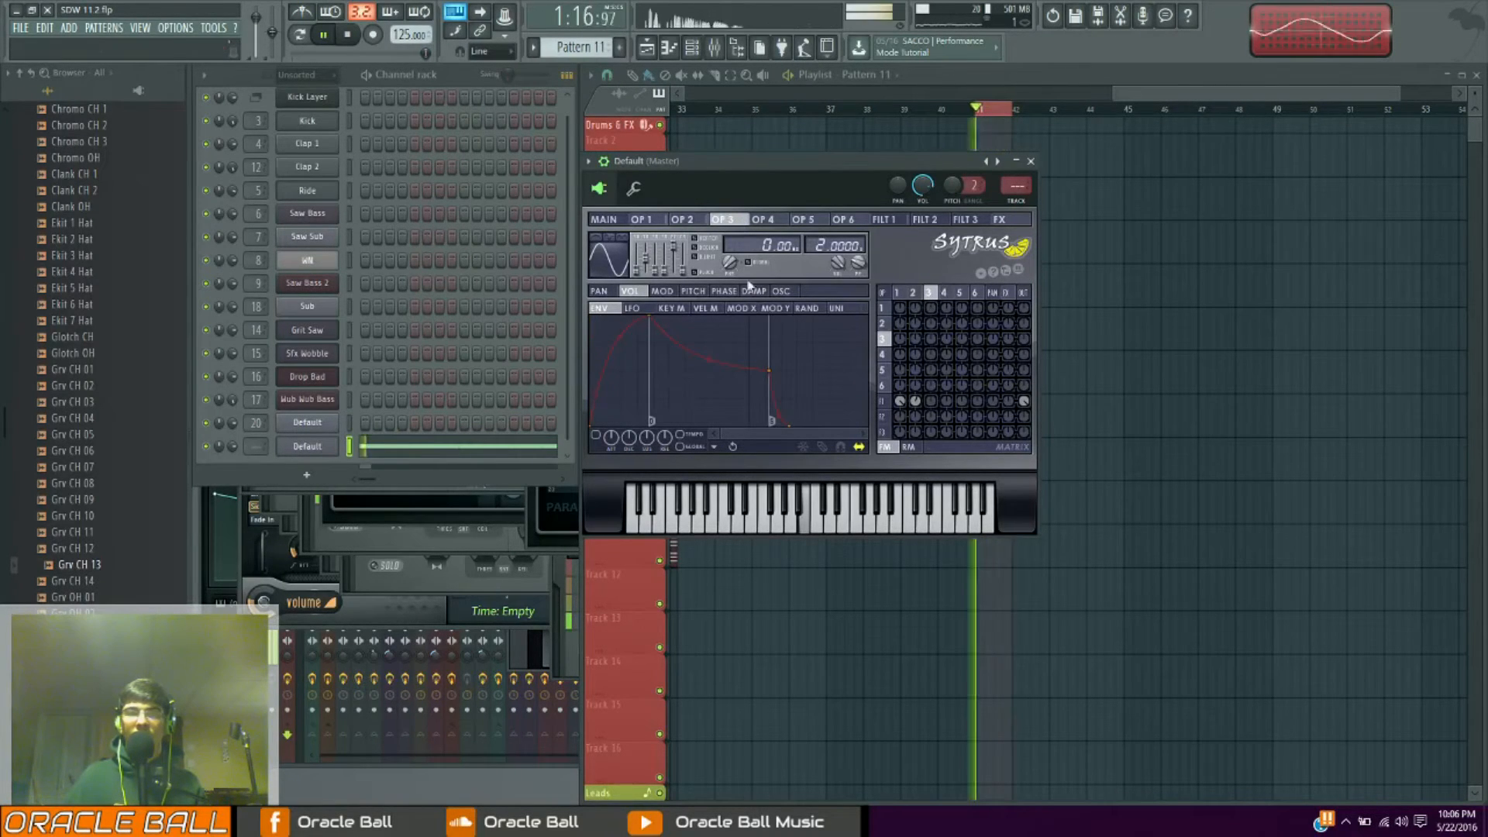
drag(900, 416, 900, 404)
drag(1023, 416, 1023, 409)
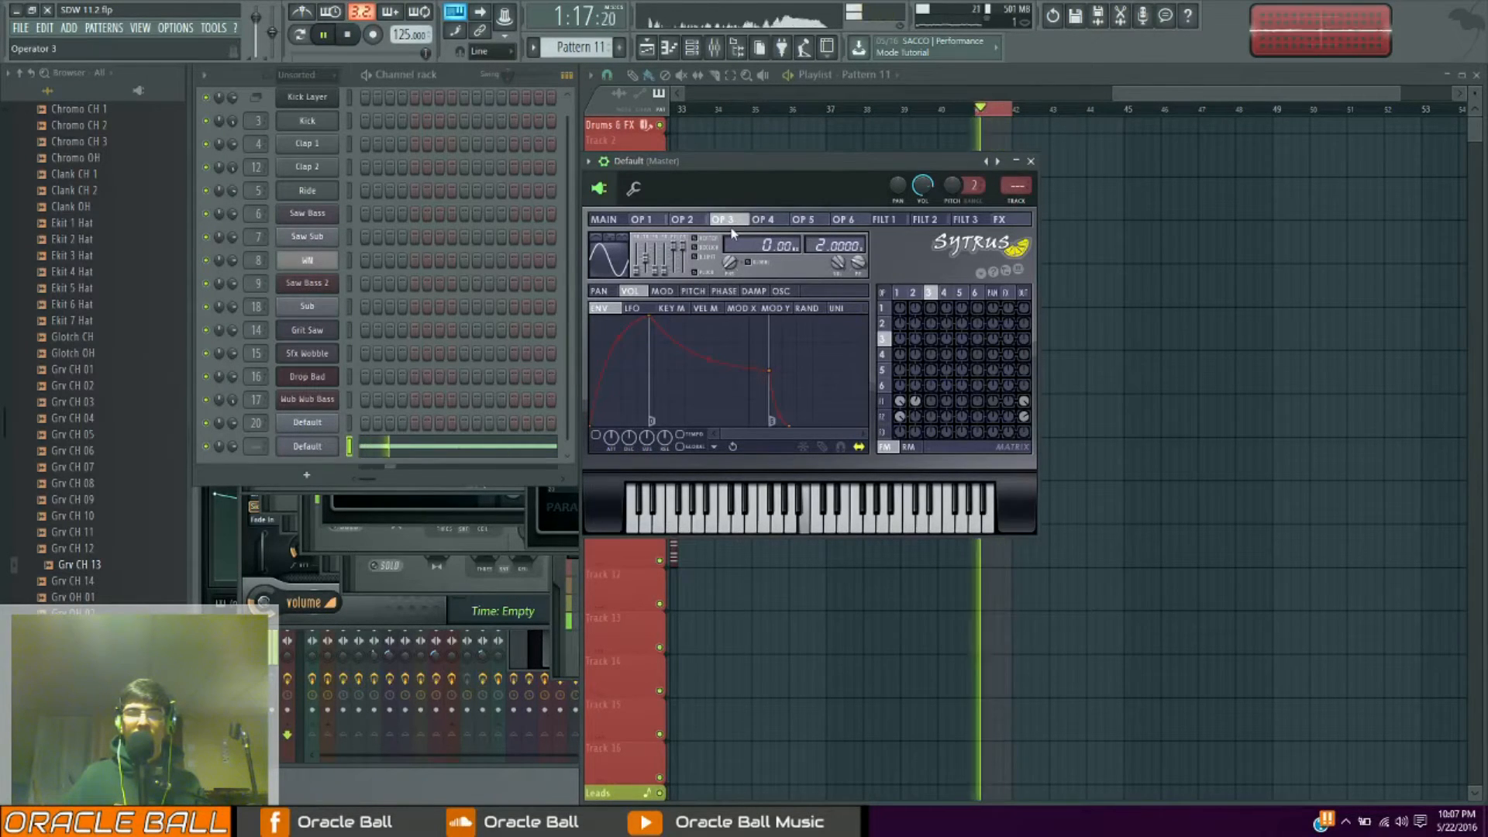
click(924, 219)
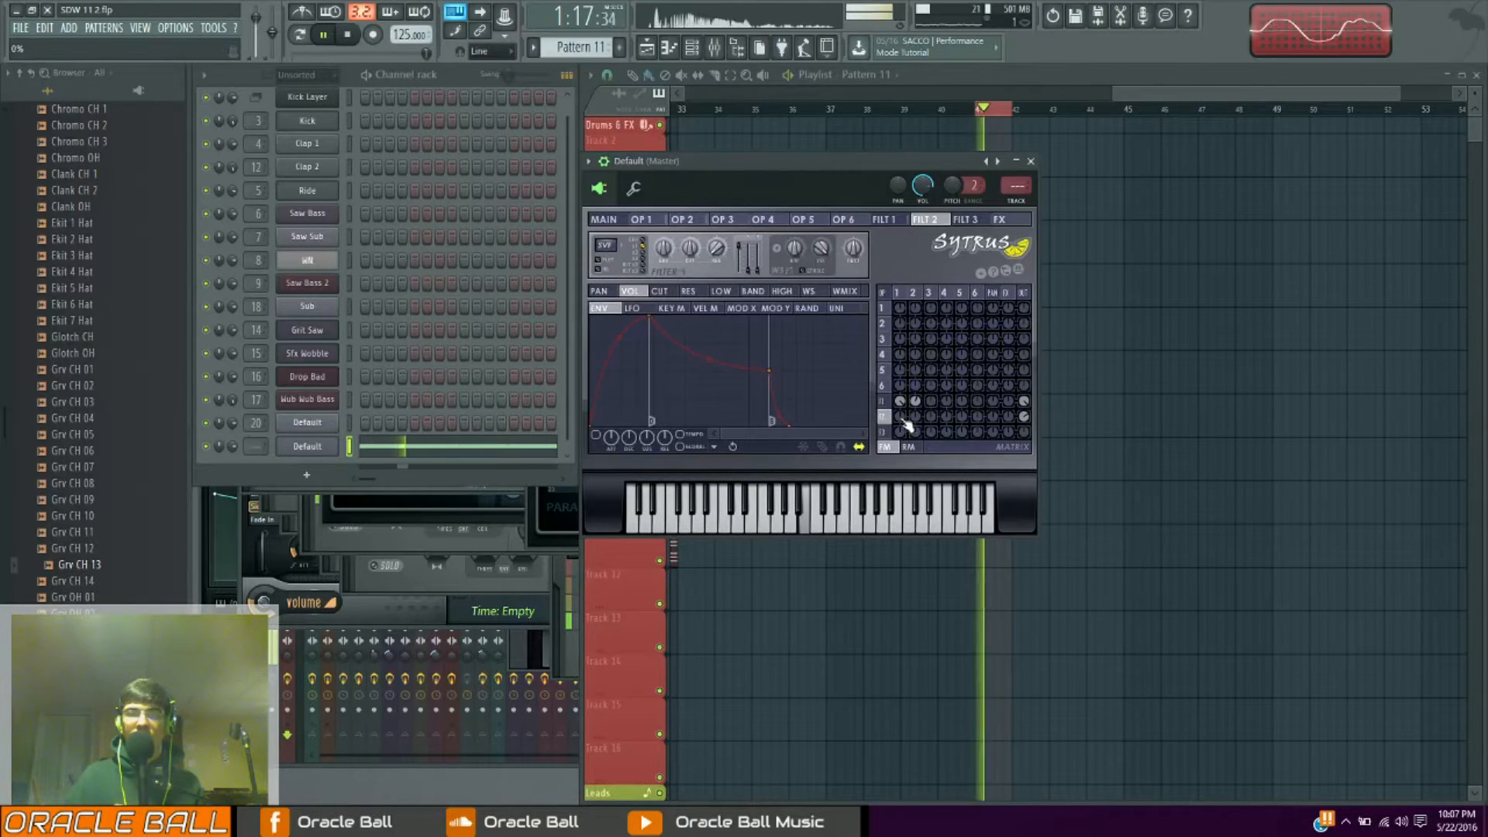
drag(939, 421, 914, 408)
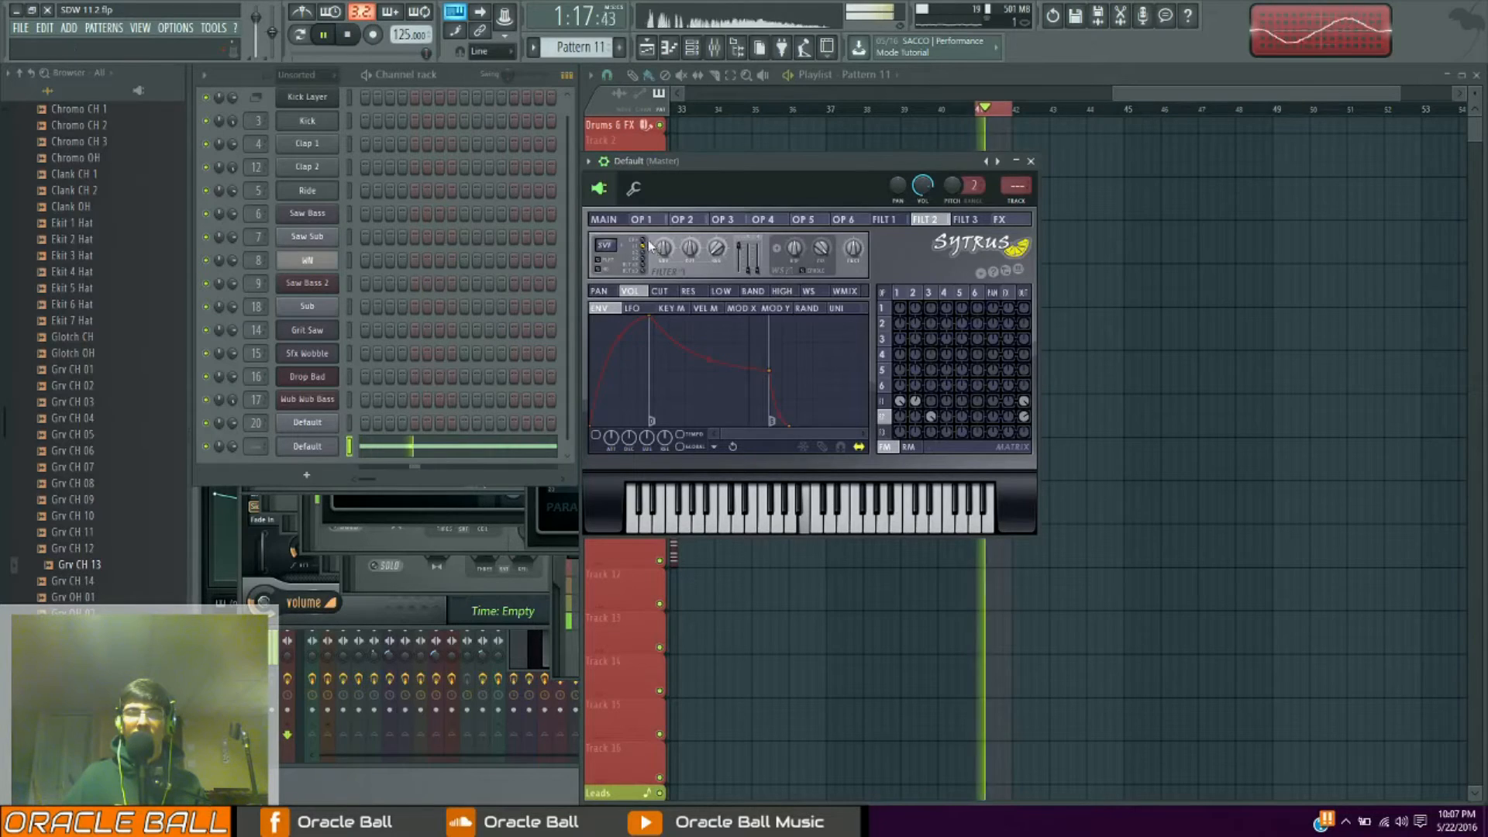
Enable filter 2's cutoff envelope without attack, delete its end point and shorten it to a very quick decay
click(659, 291)
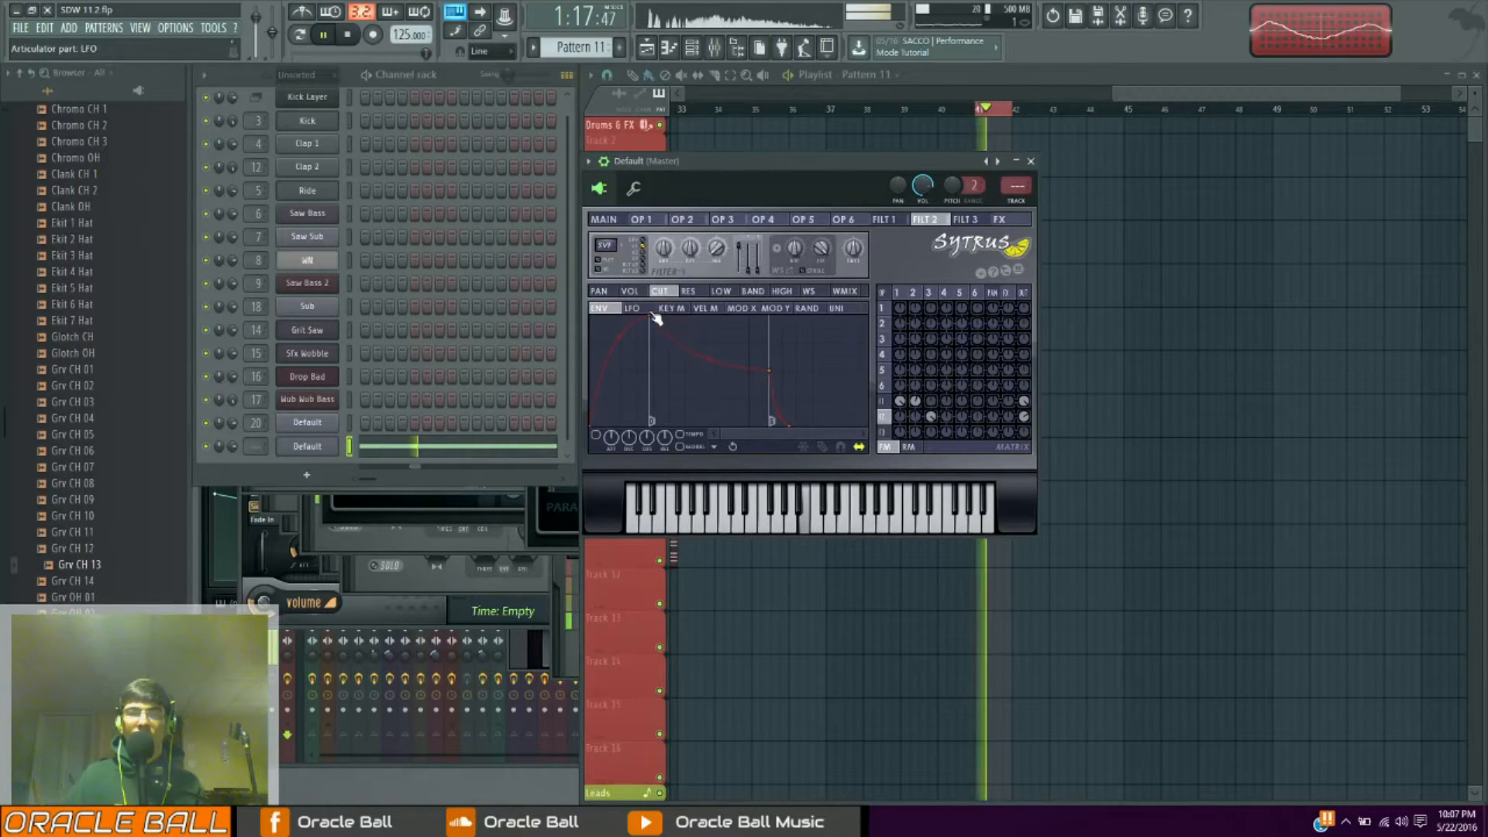
drag(646, 320, 581, 332)
click(596, 436)
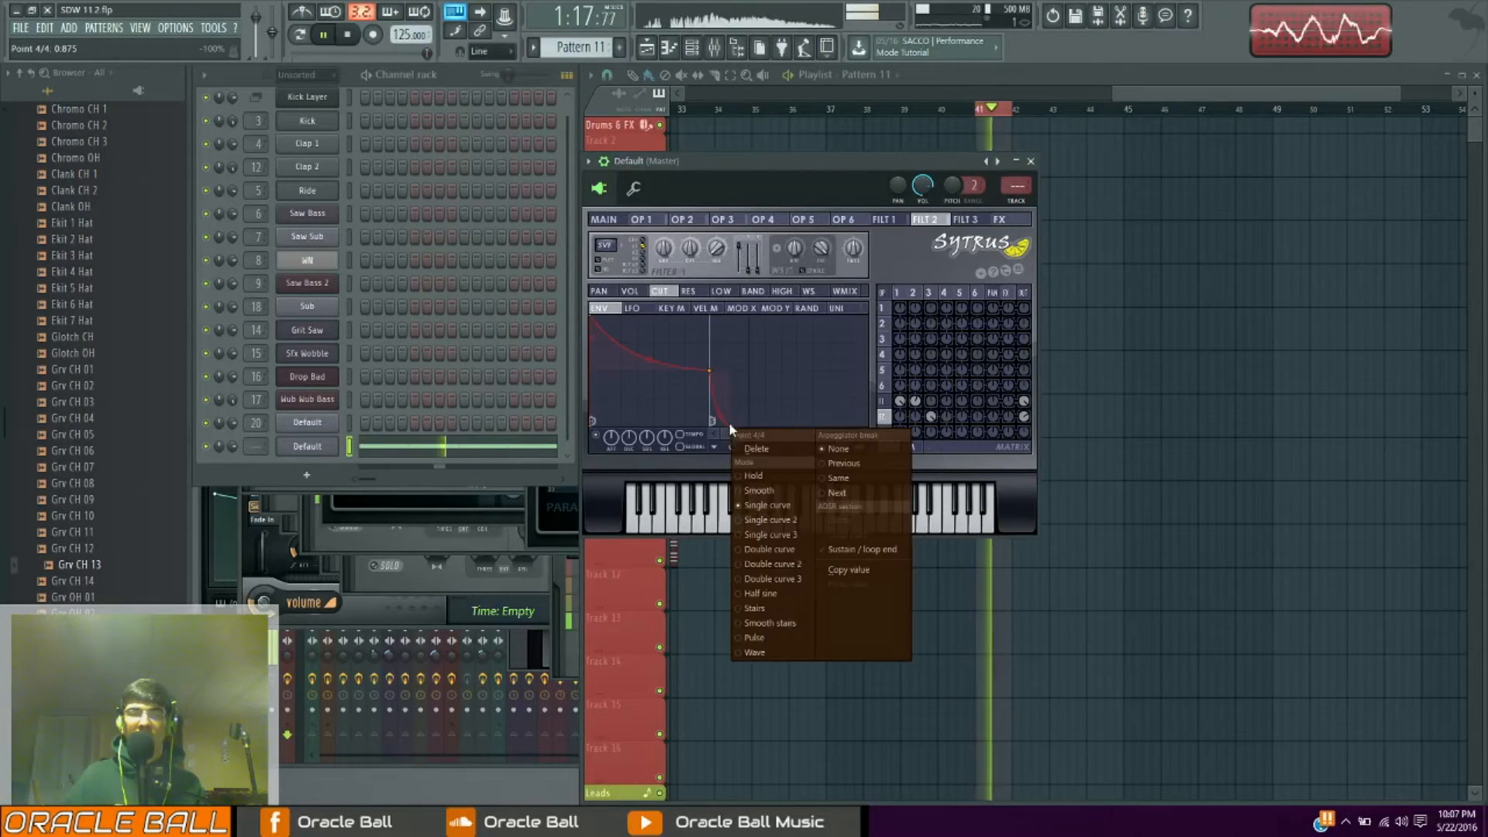
click(768, 451)
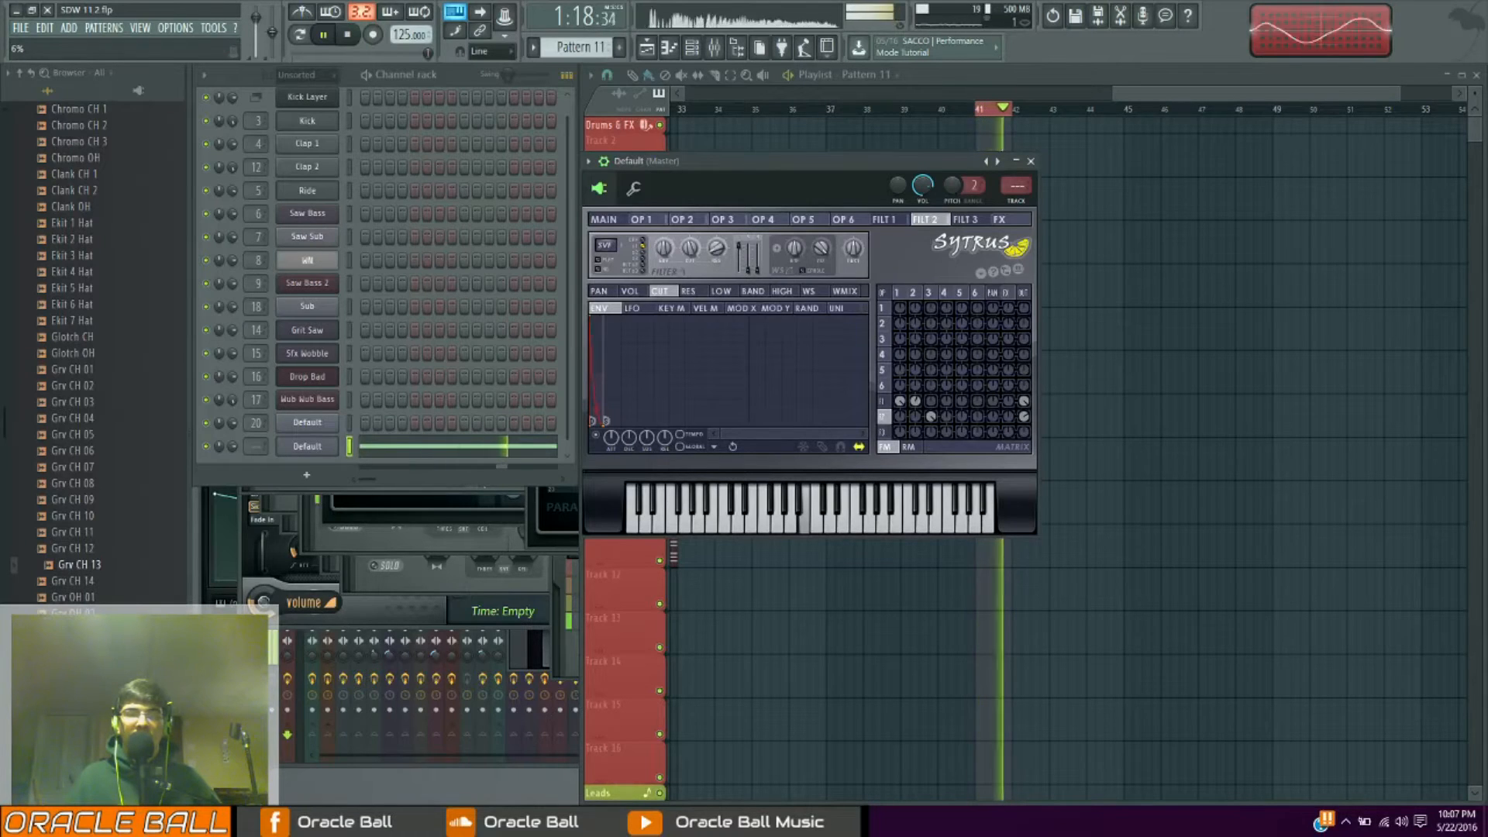
Copy filter 2's cutoff envelope state into its volume envelope and lengthen the pasted decay slightly
click(714, 446)
click(755, 495)
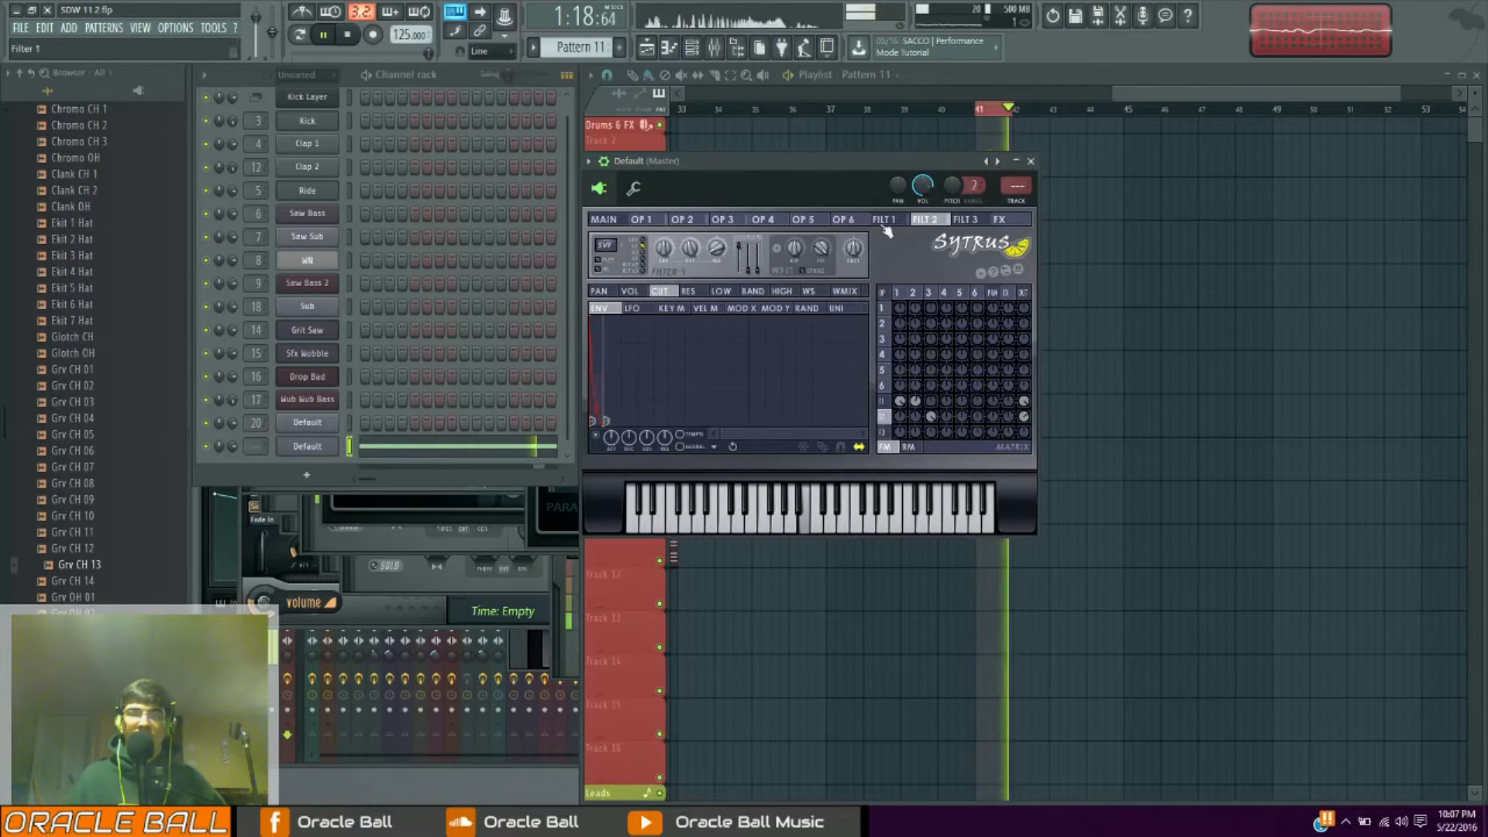
click(714, 447)
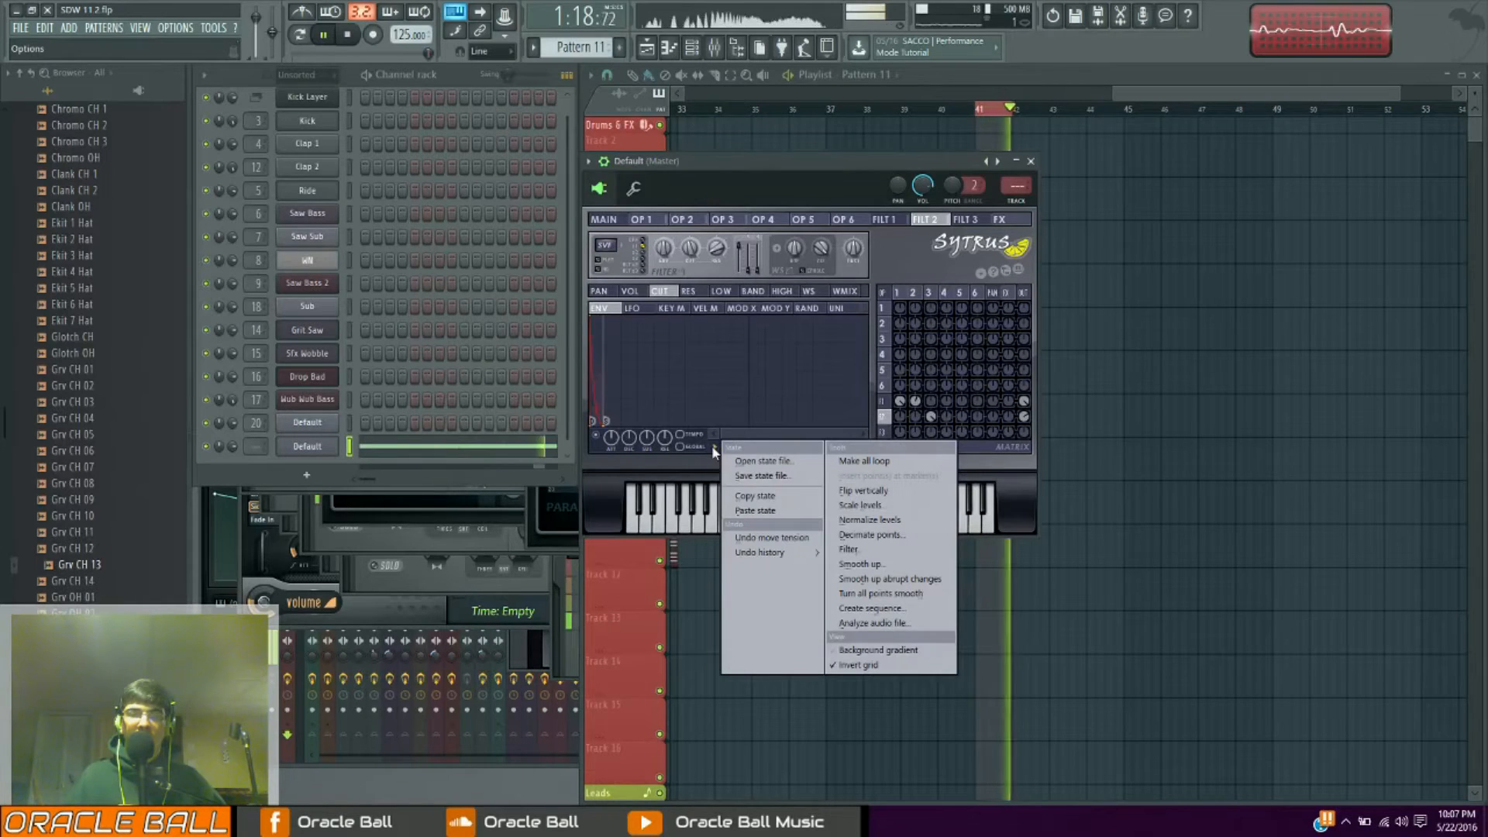
click(784, 502)
click(630, 291)
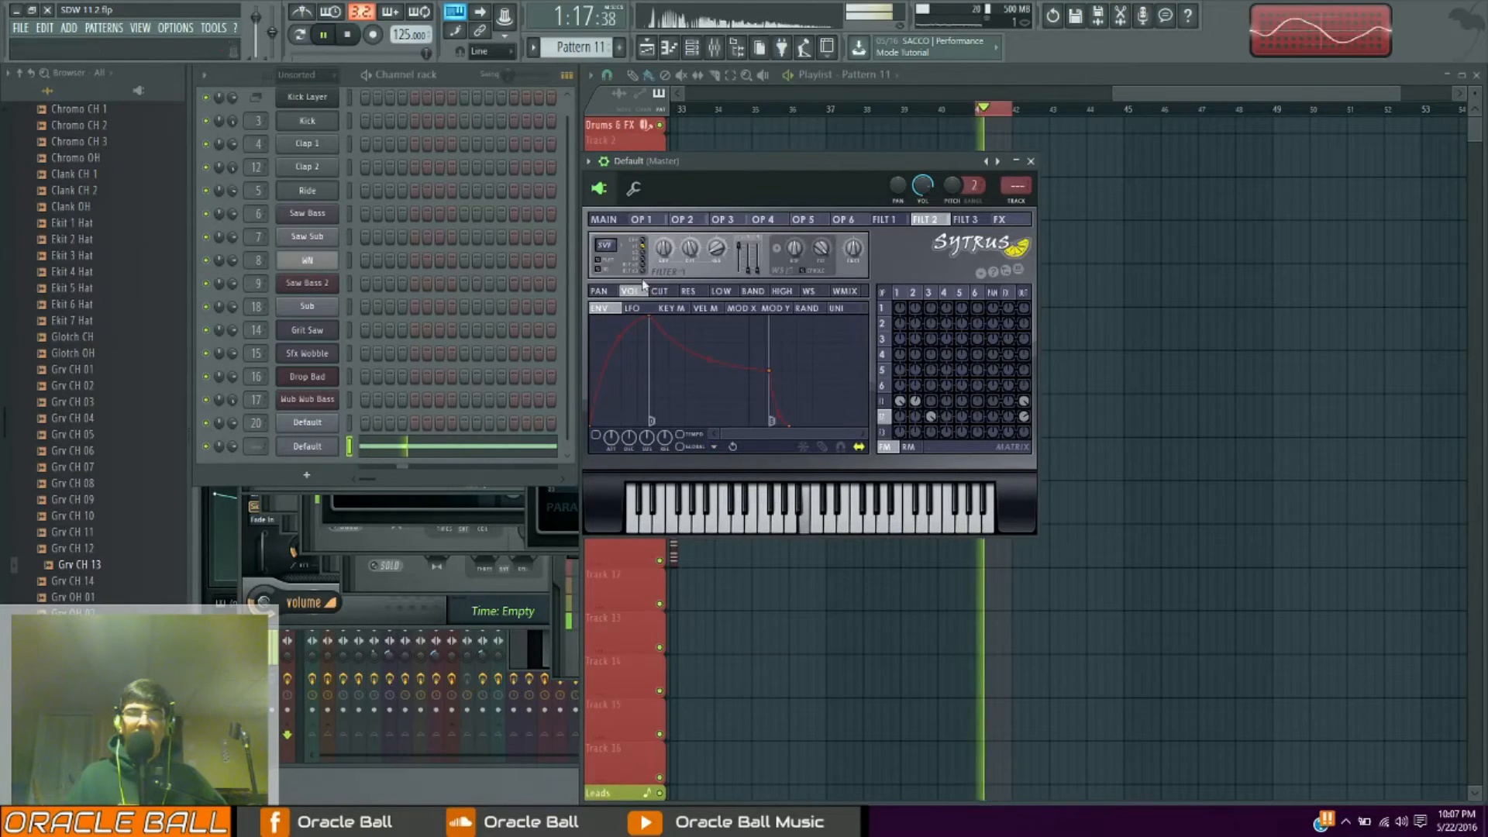
click(715, 447)
click(756, 510)
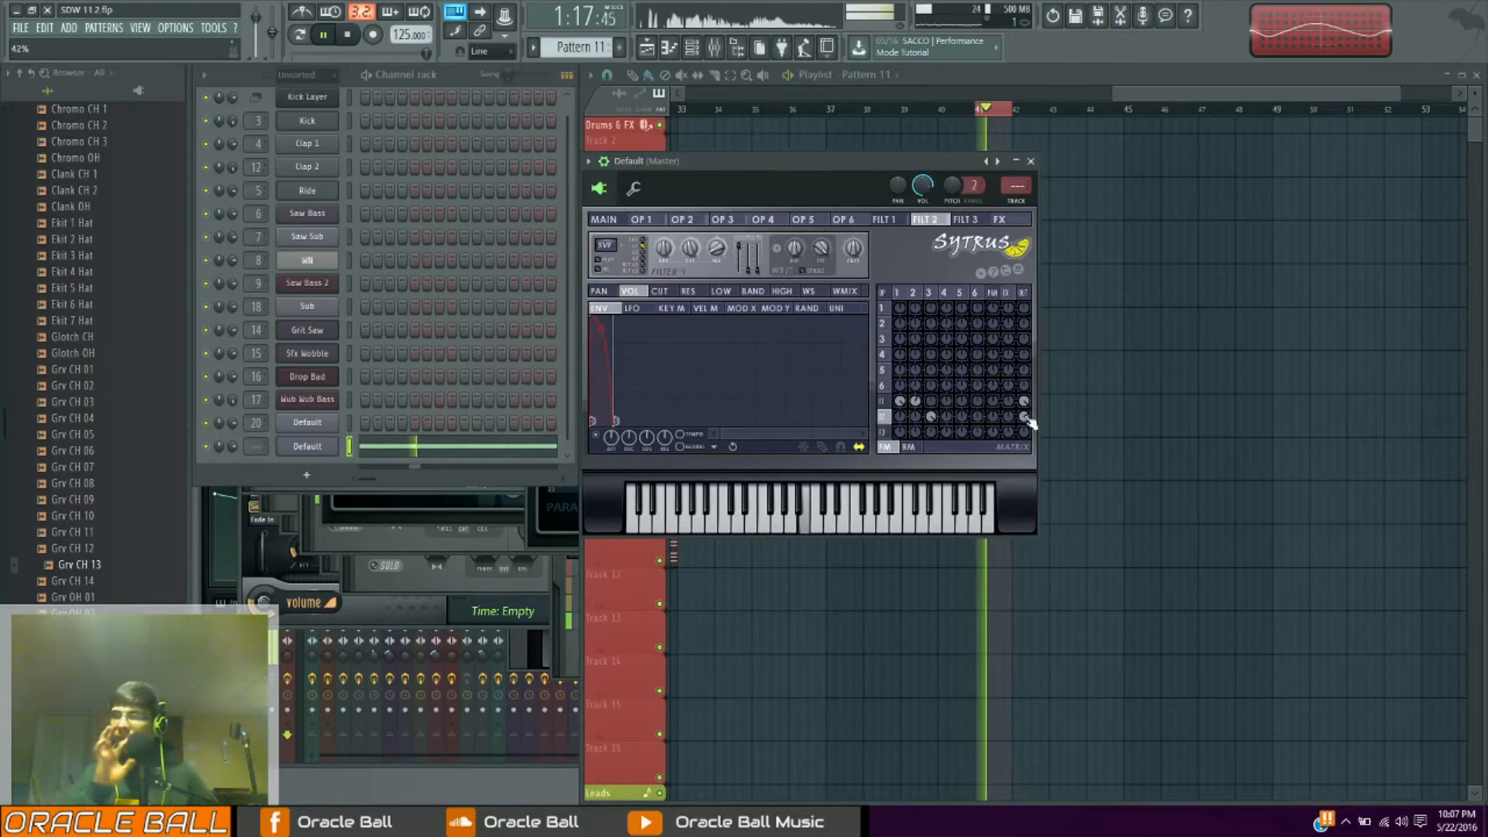
Adjust the reverb in the effects section, including 4.6 kHz high damping, and send filters 1 and 2 to the effects at low levels
click(1024, 223)
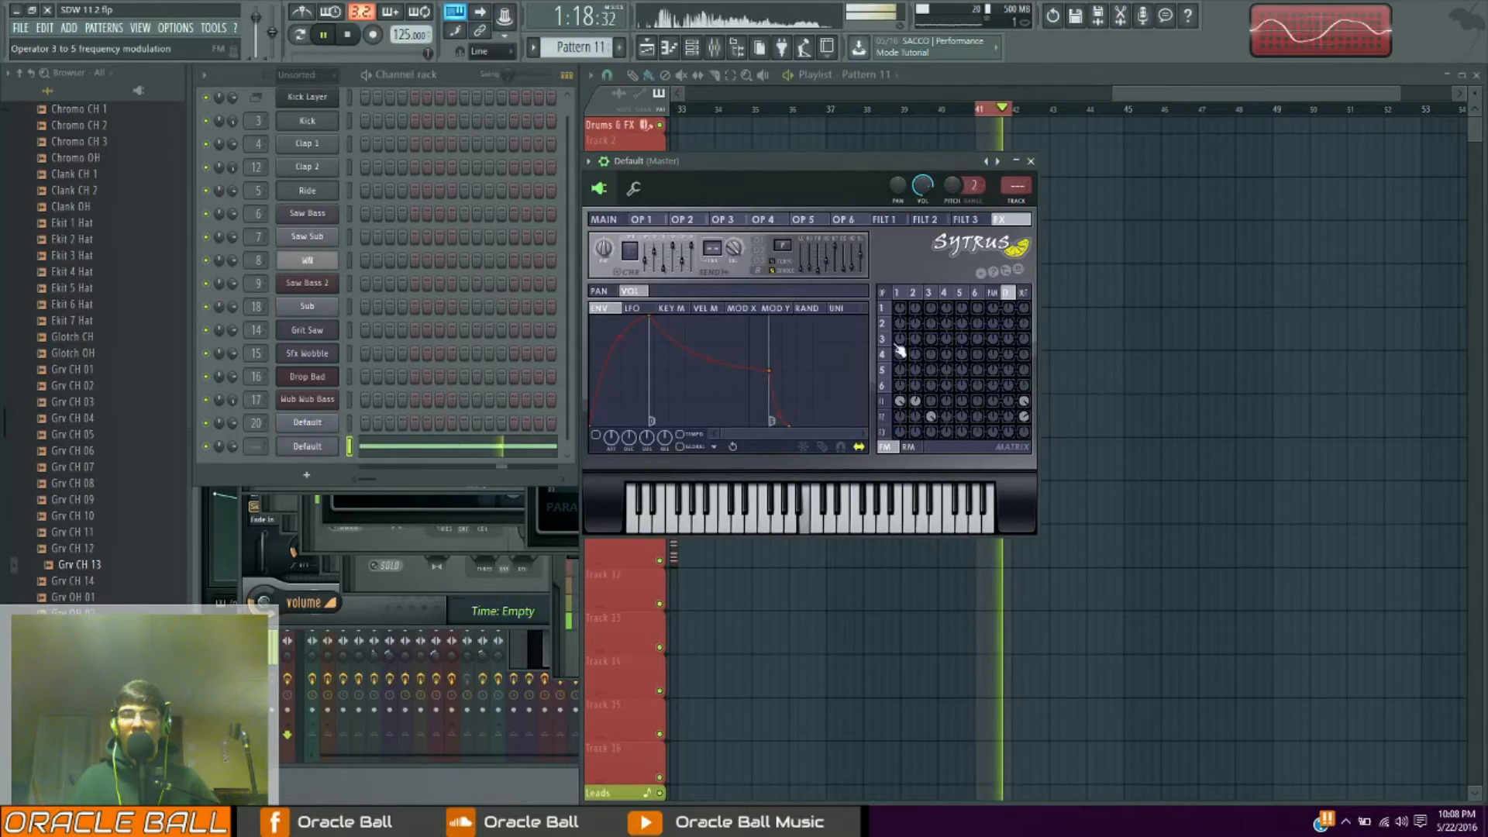
click(801, 266)
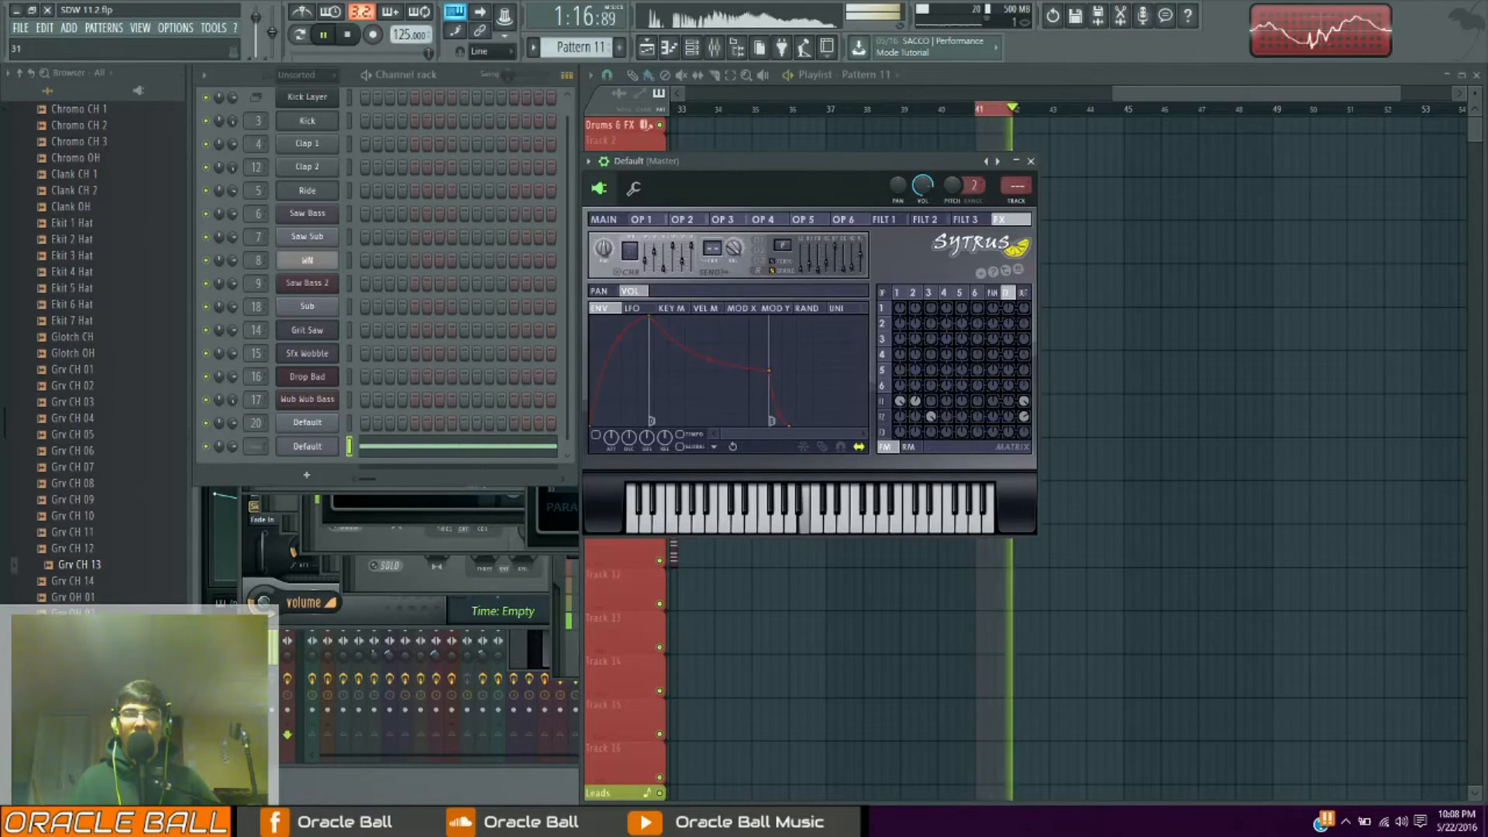
drag(836, 248, 837, 256)
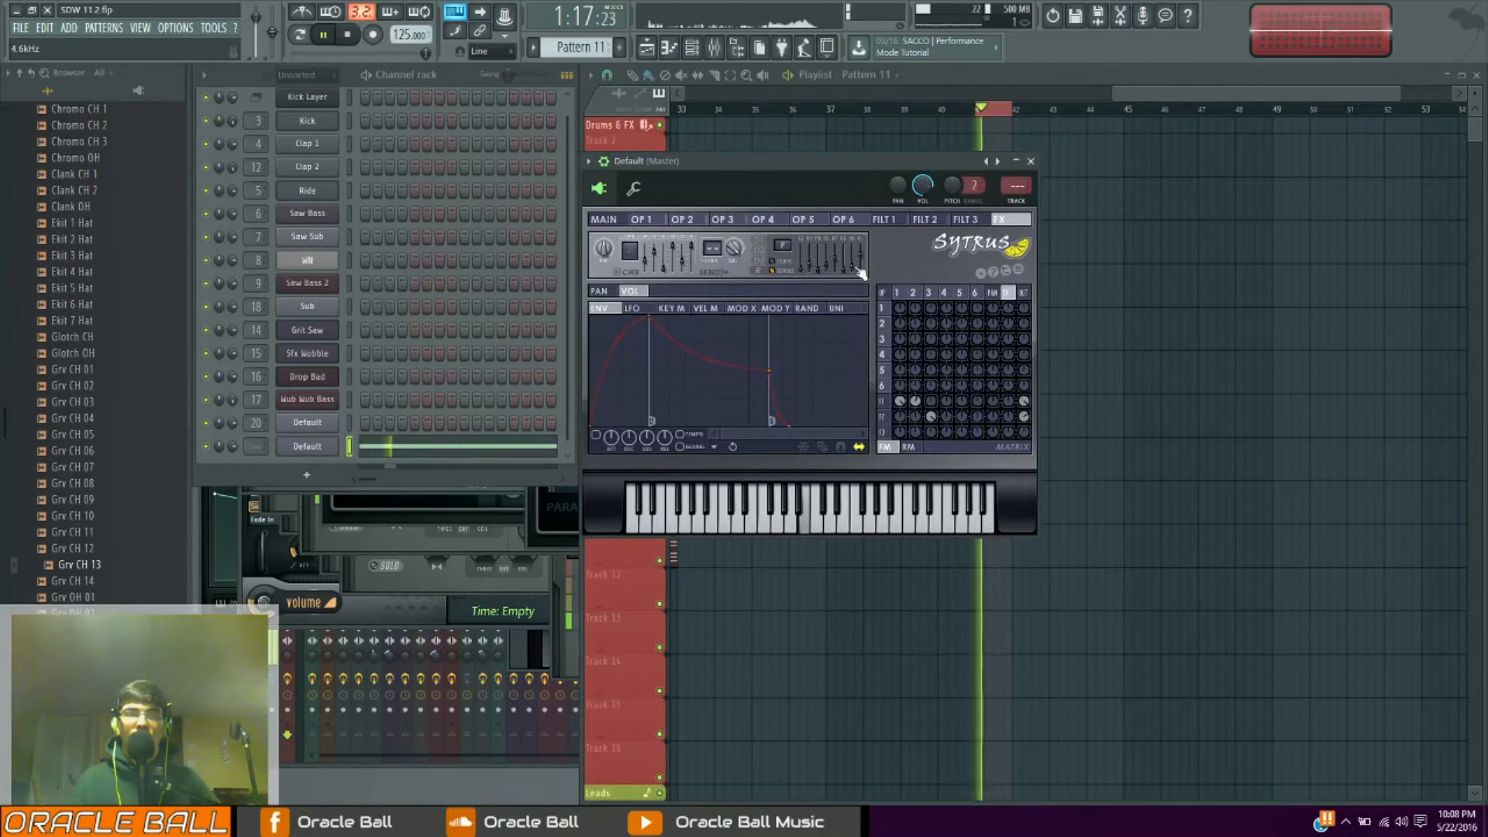
drag(858, 266, 858, 270)
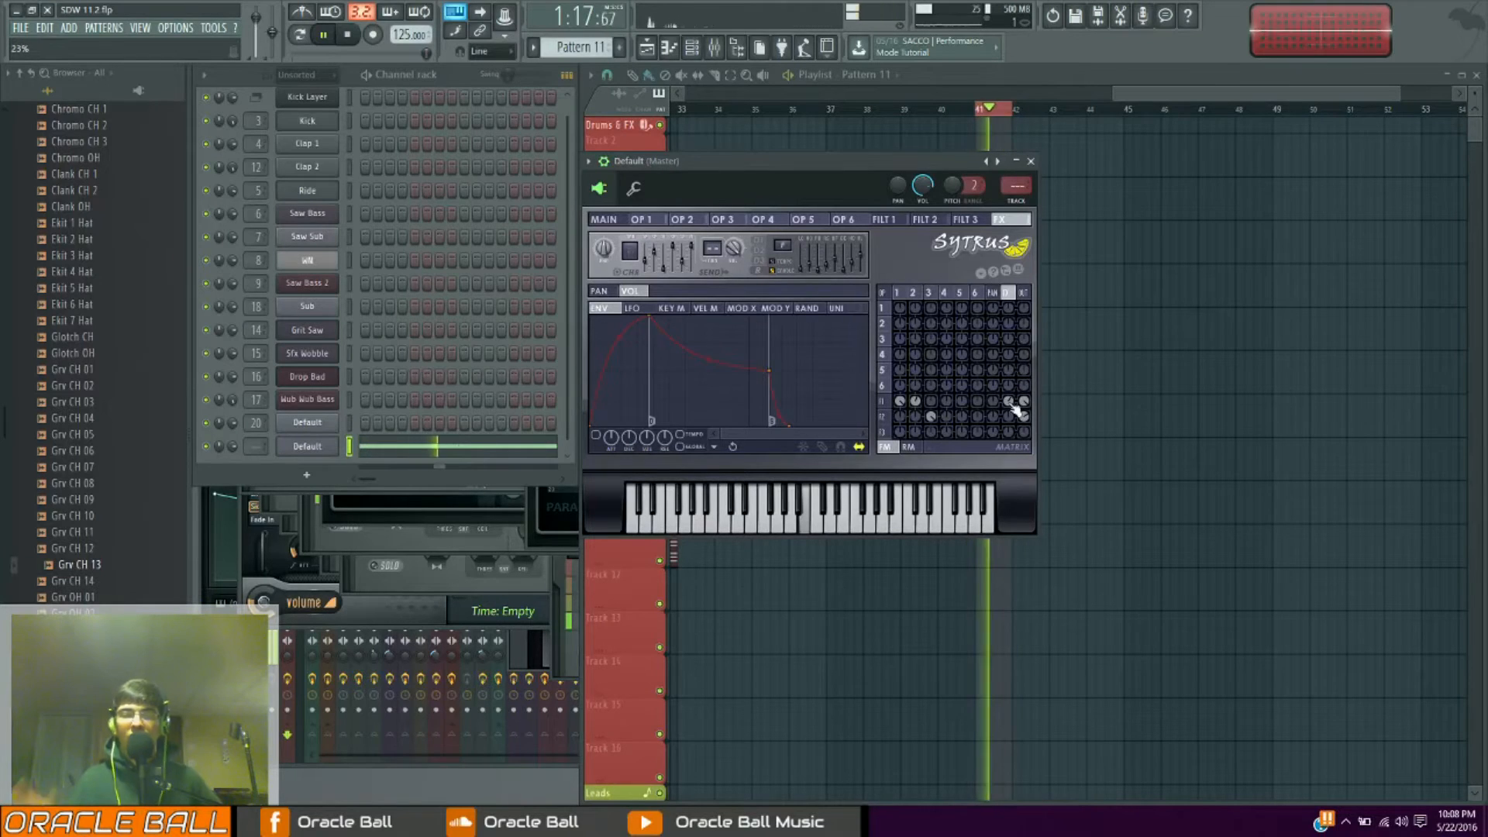
drag(1011, 403, 1011, 400)
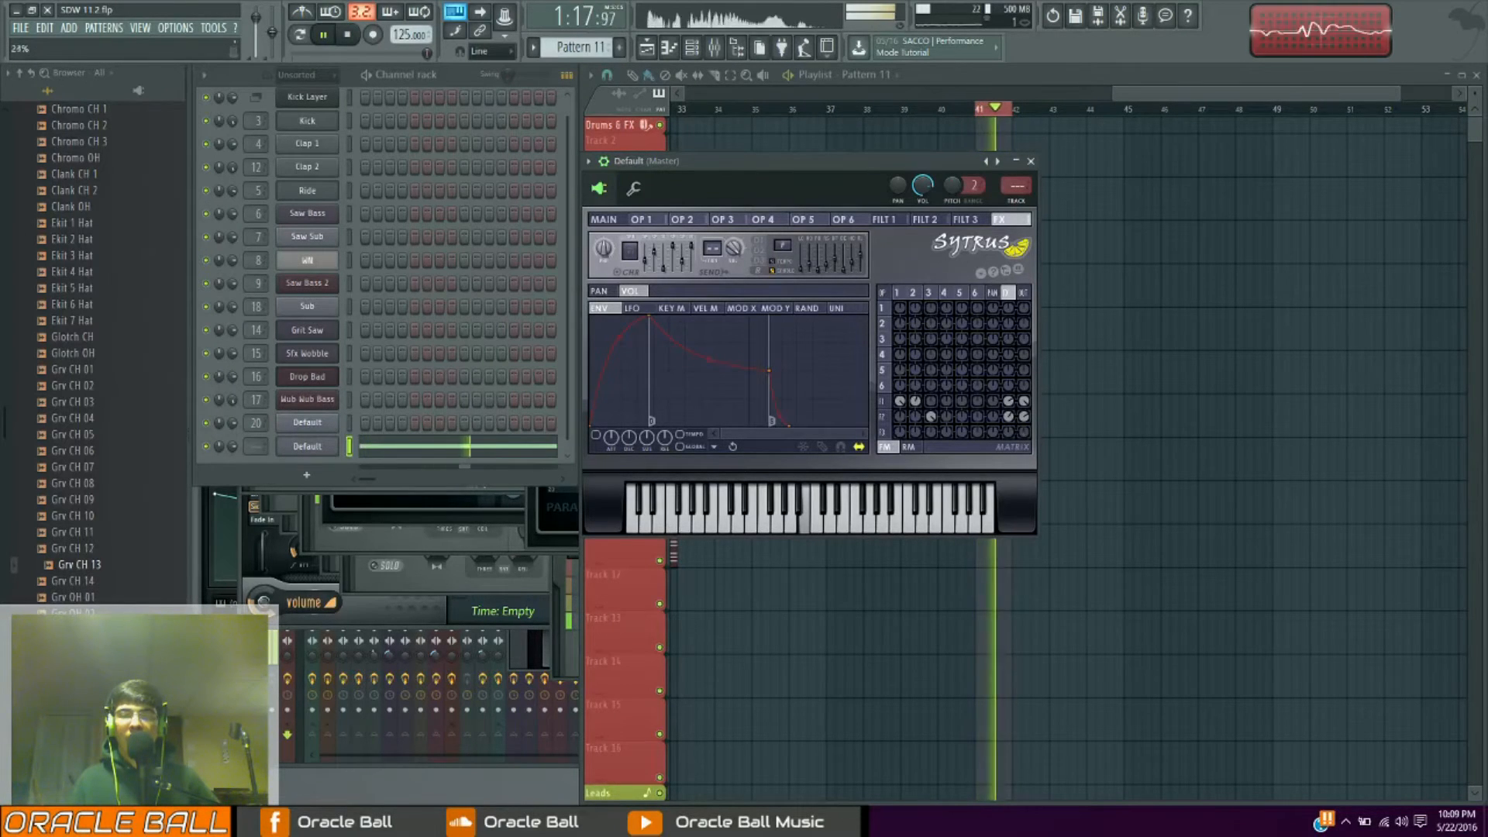
scroll(1015, 421, down, 1)
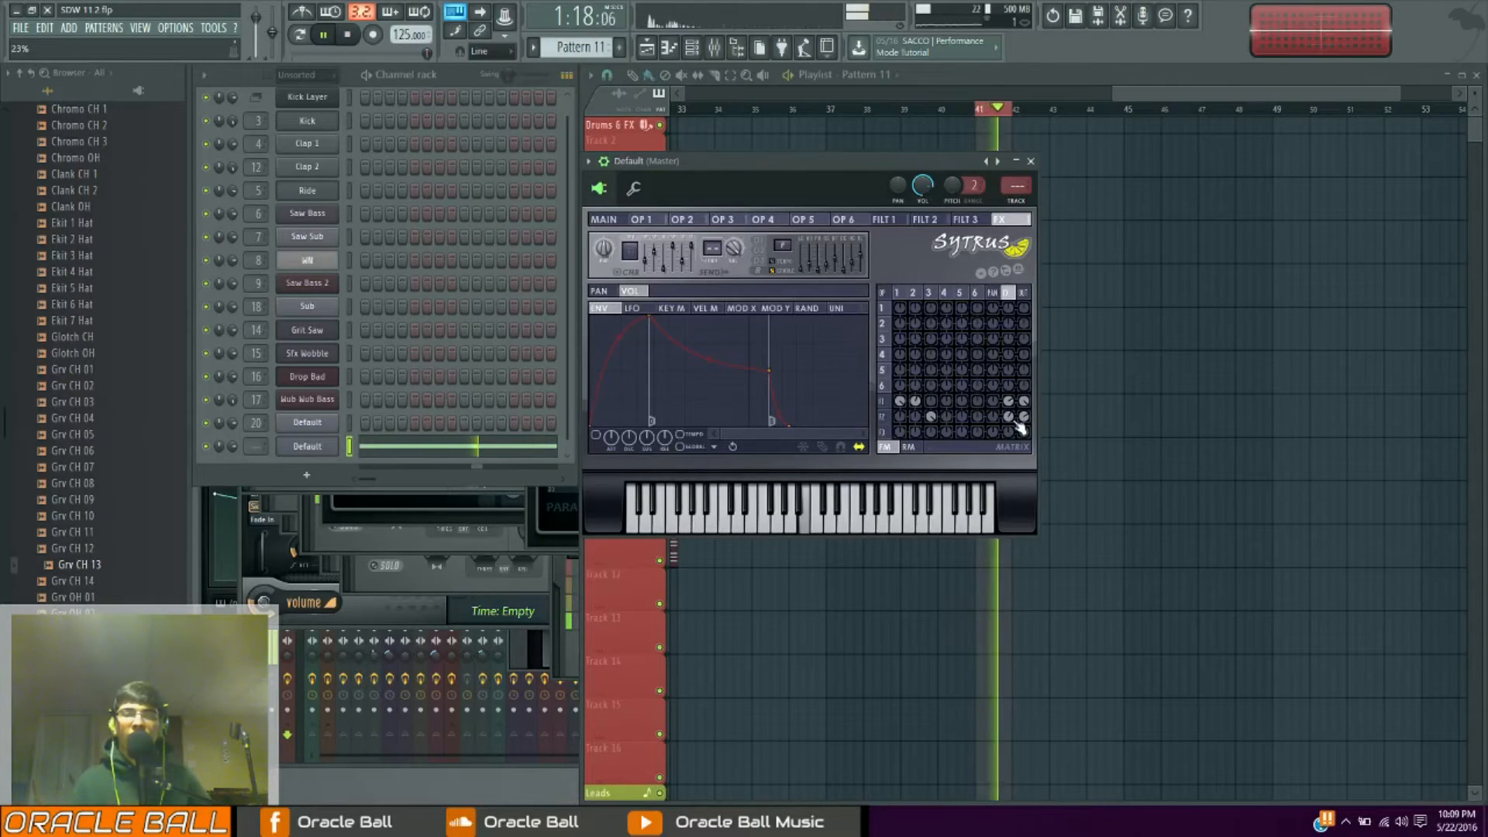
Route the Sytrus channel to mixer track 22 and load Fruity Parametric EQ 2 in effect slot 3
click(1015, 200)
click(1387, 383)
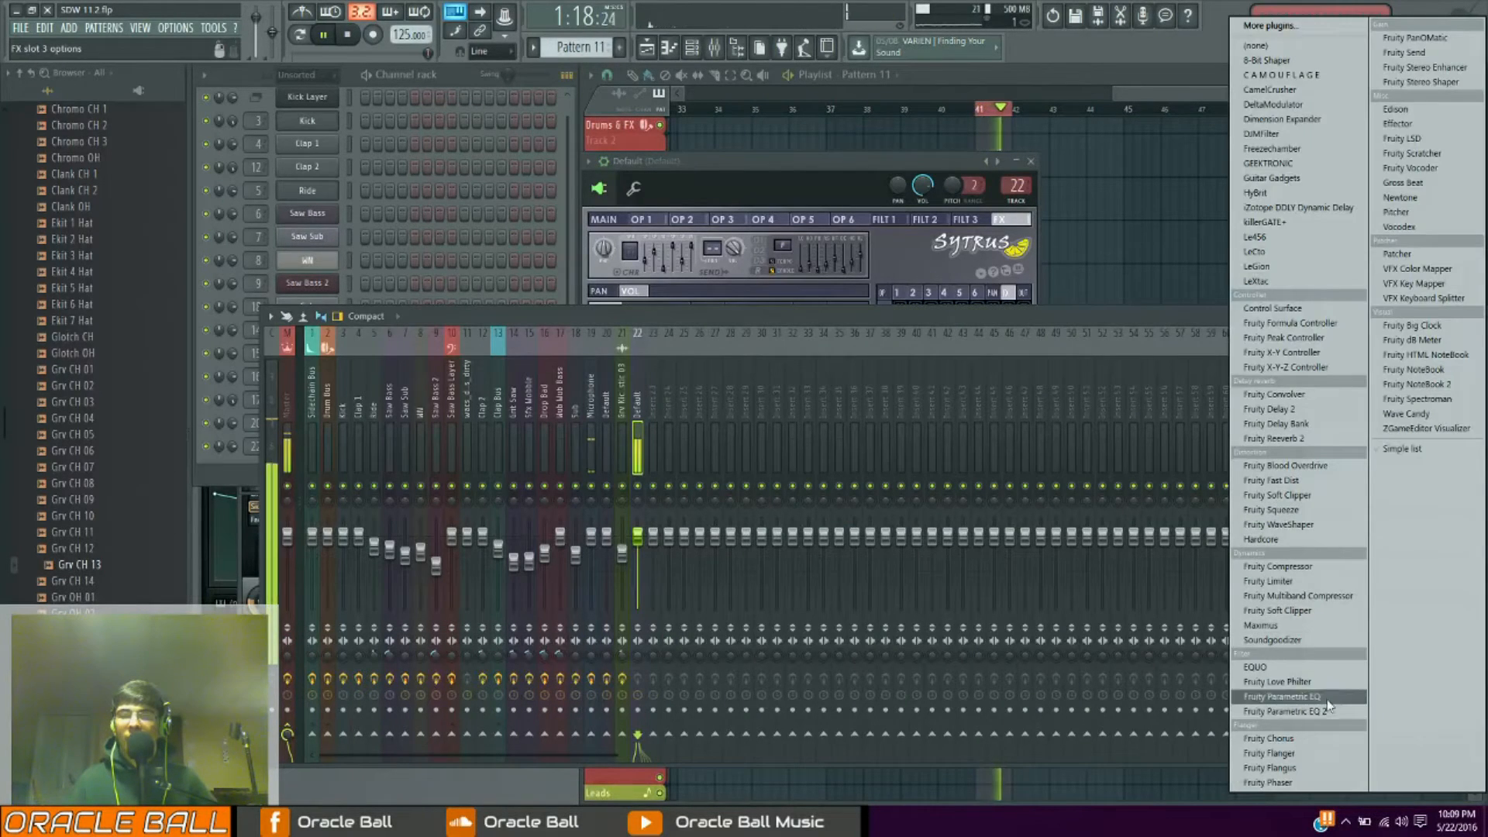
click(1310, 711)
Shape the EQ with a slight low boost, a mid cut, a 2.9 dB boost around 8840 Hz and a lowered top band
drag(341, 270, 329, 259)
drag(444, 270, 494, 259)
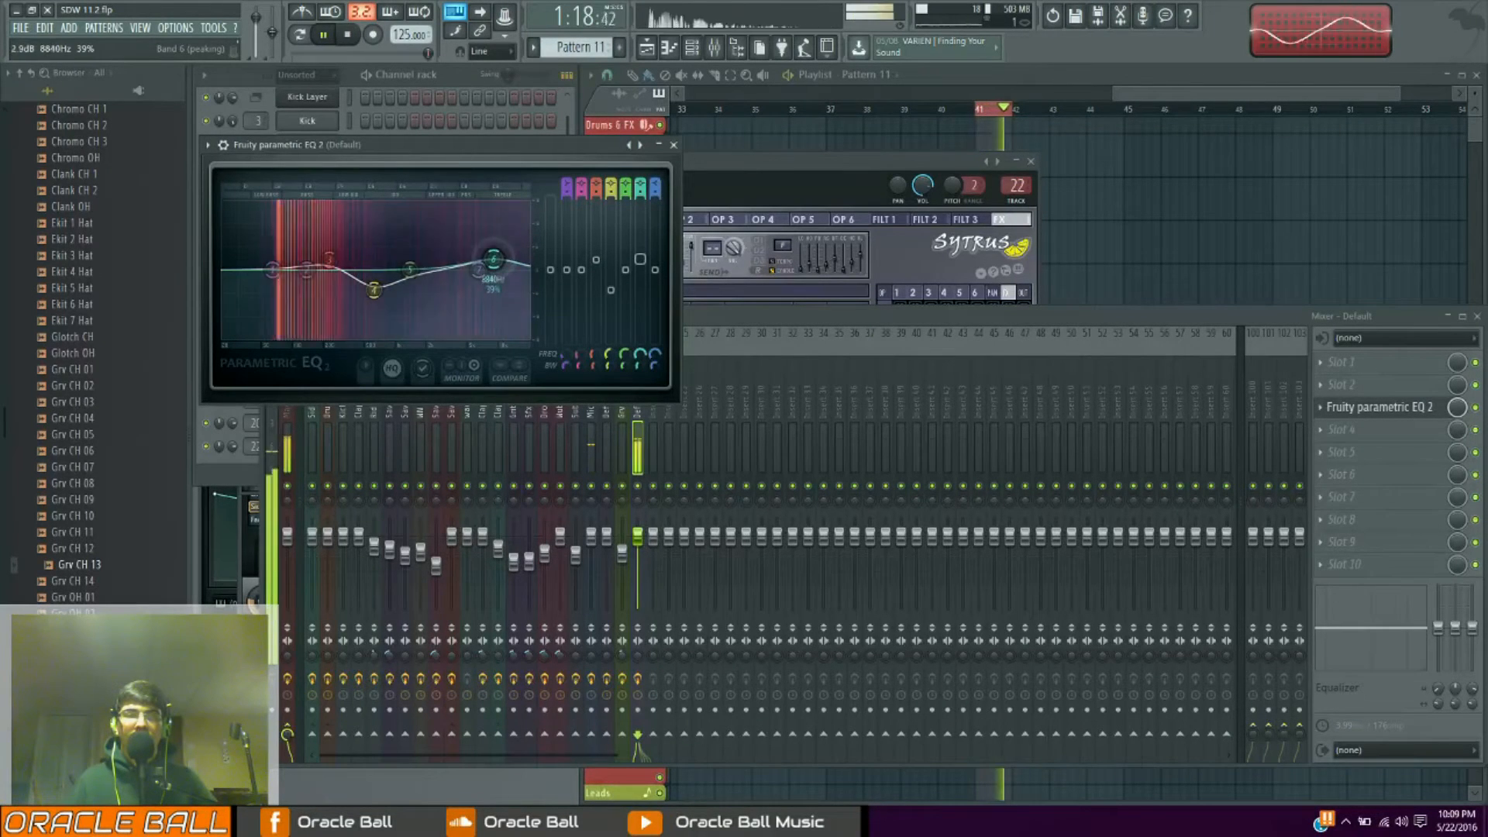
click(1344, 497)
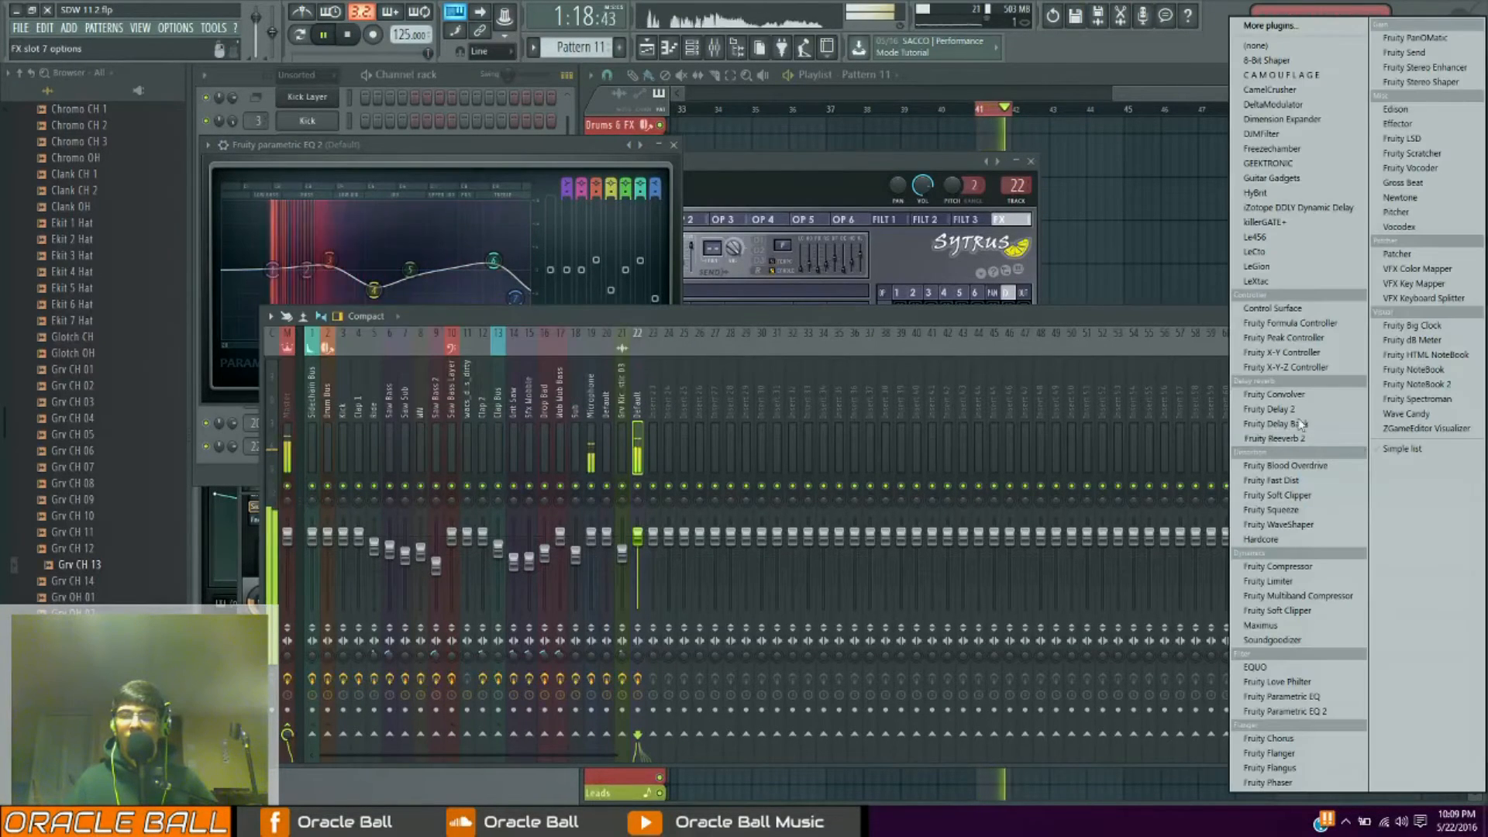
click(554, 310)
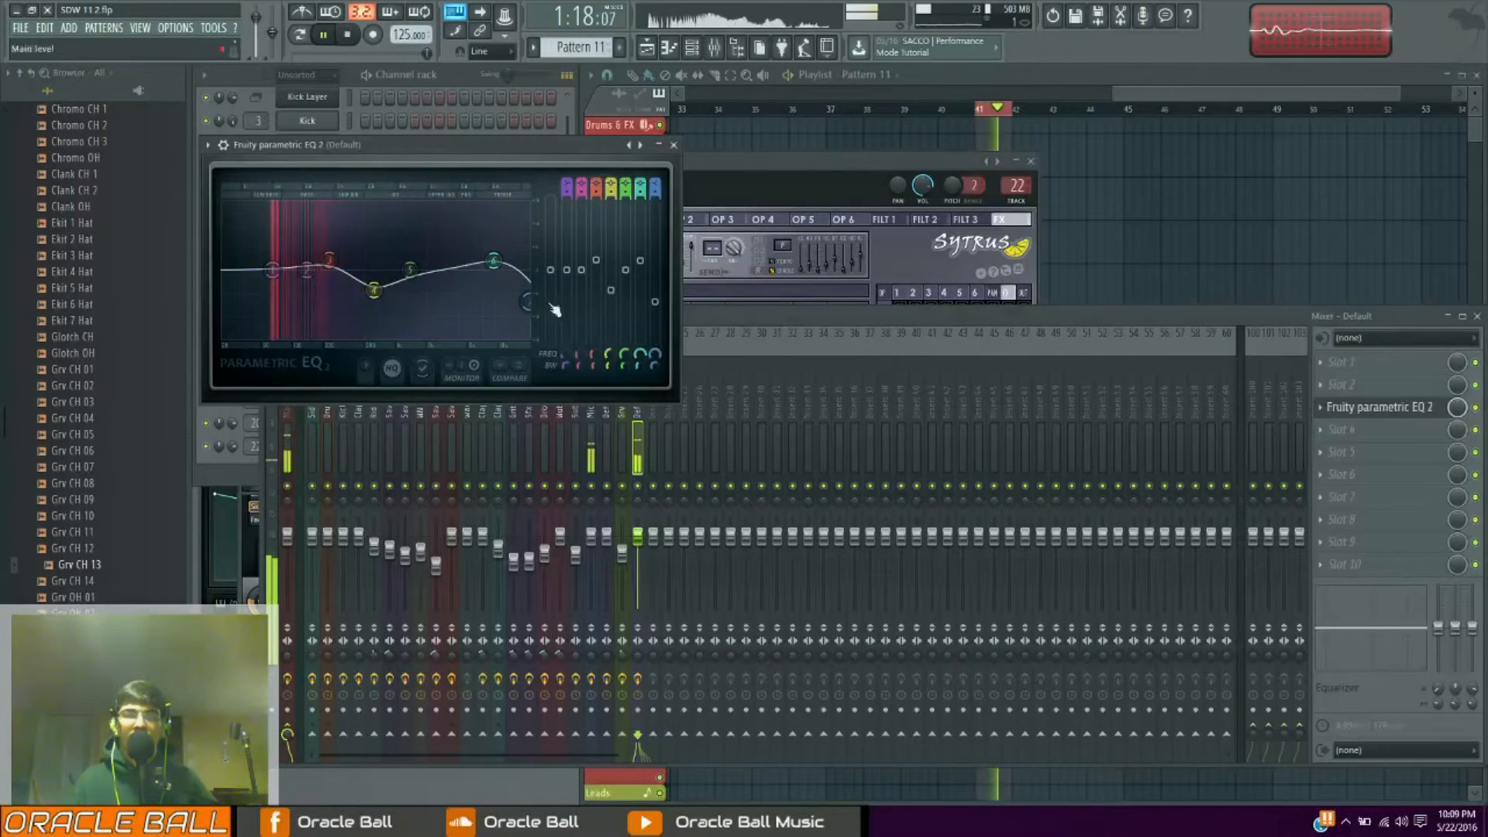
Load Maximus in effect slot 7 of the kick's mixer track and move its window clear of the EQ
click(1350, 502)
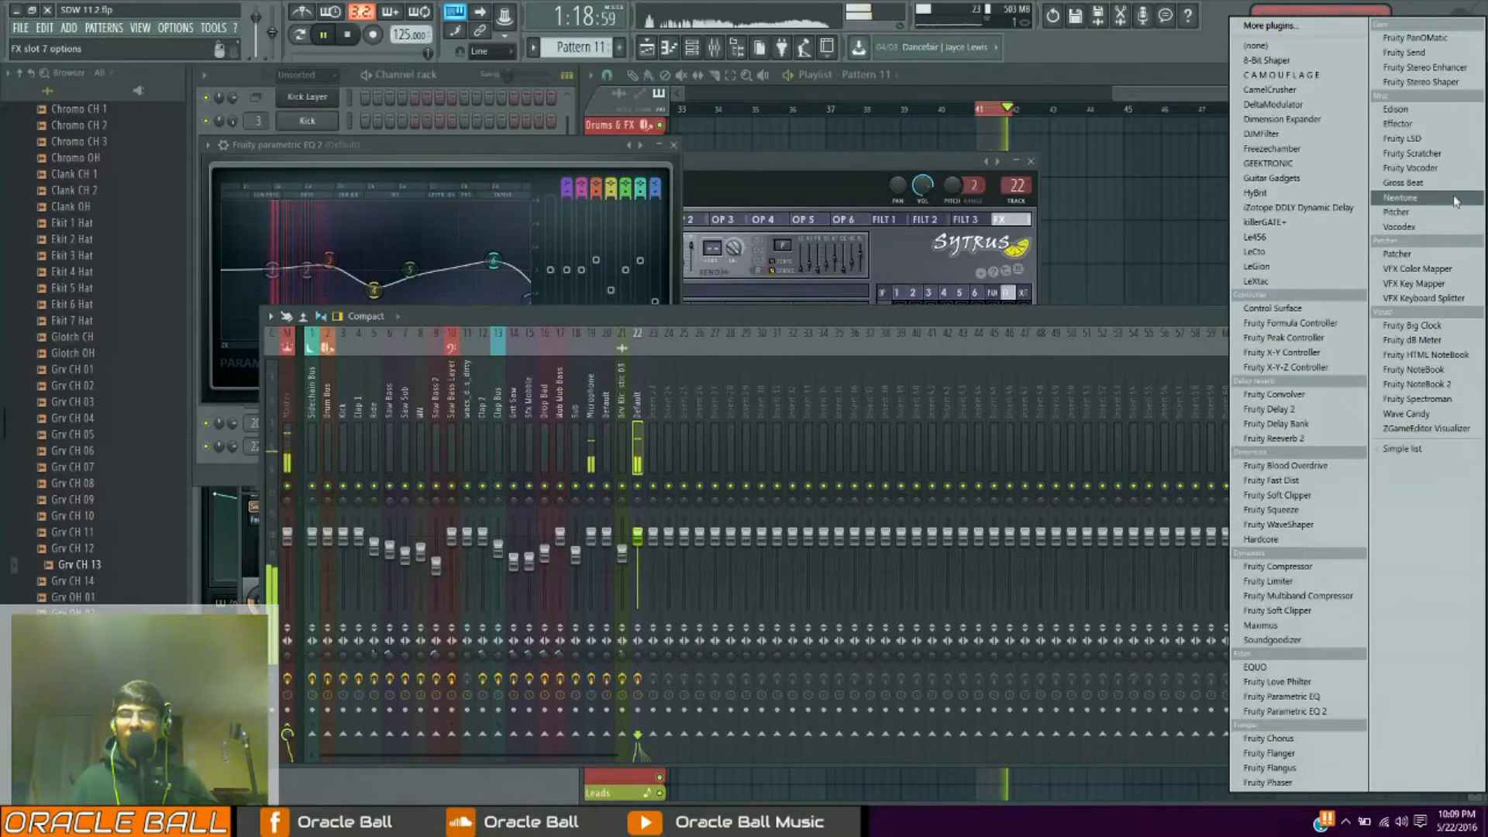
click(1261, 625)
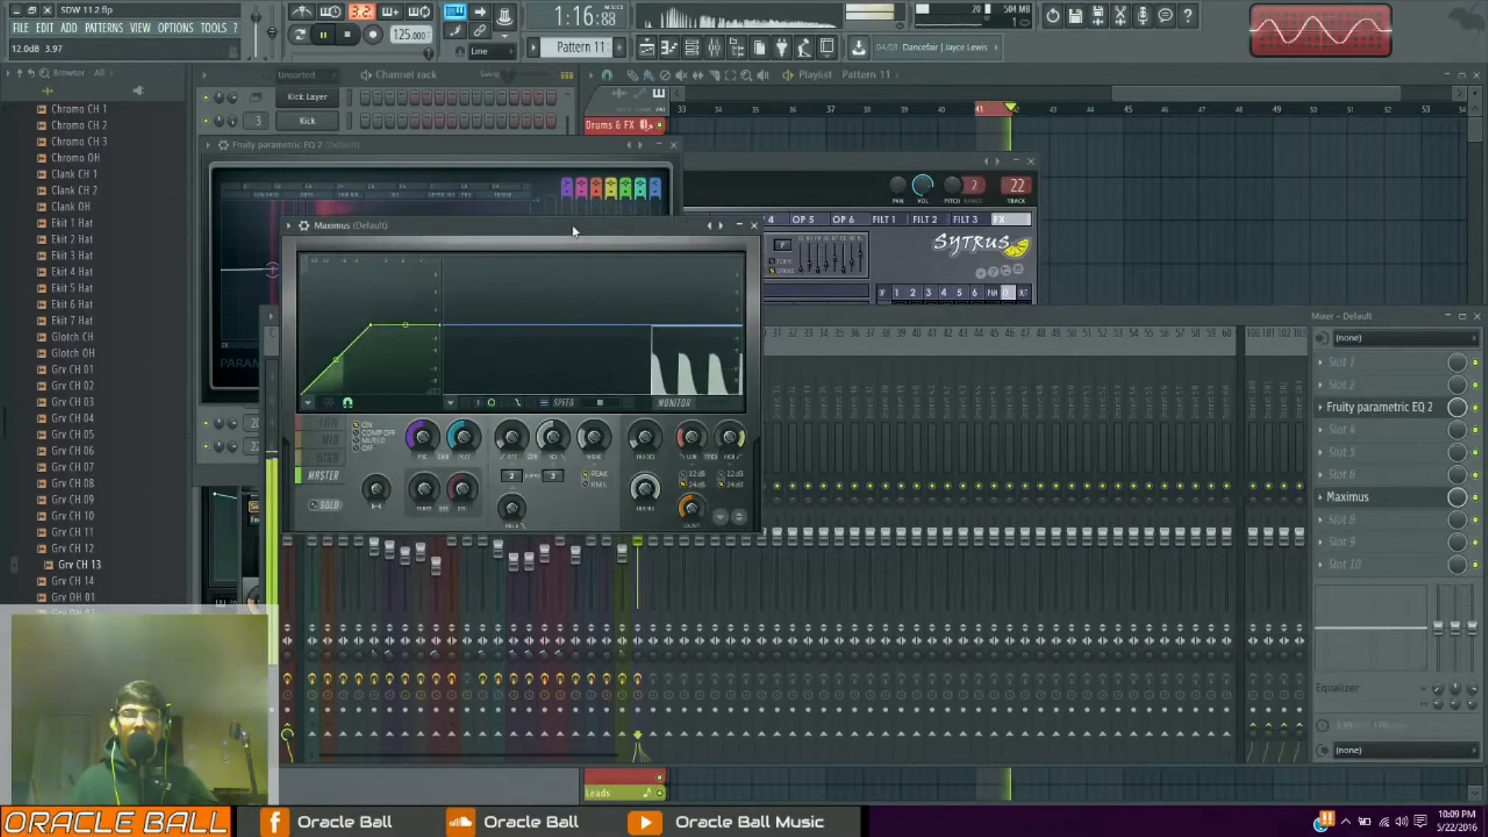
drag(573, 230, 773, 249)
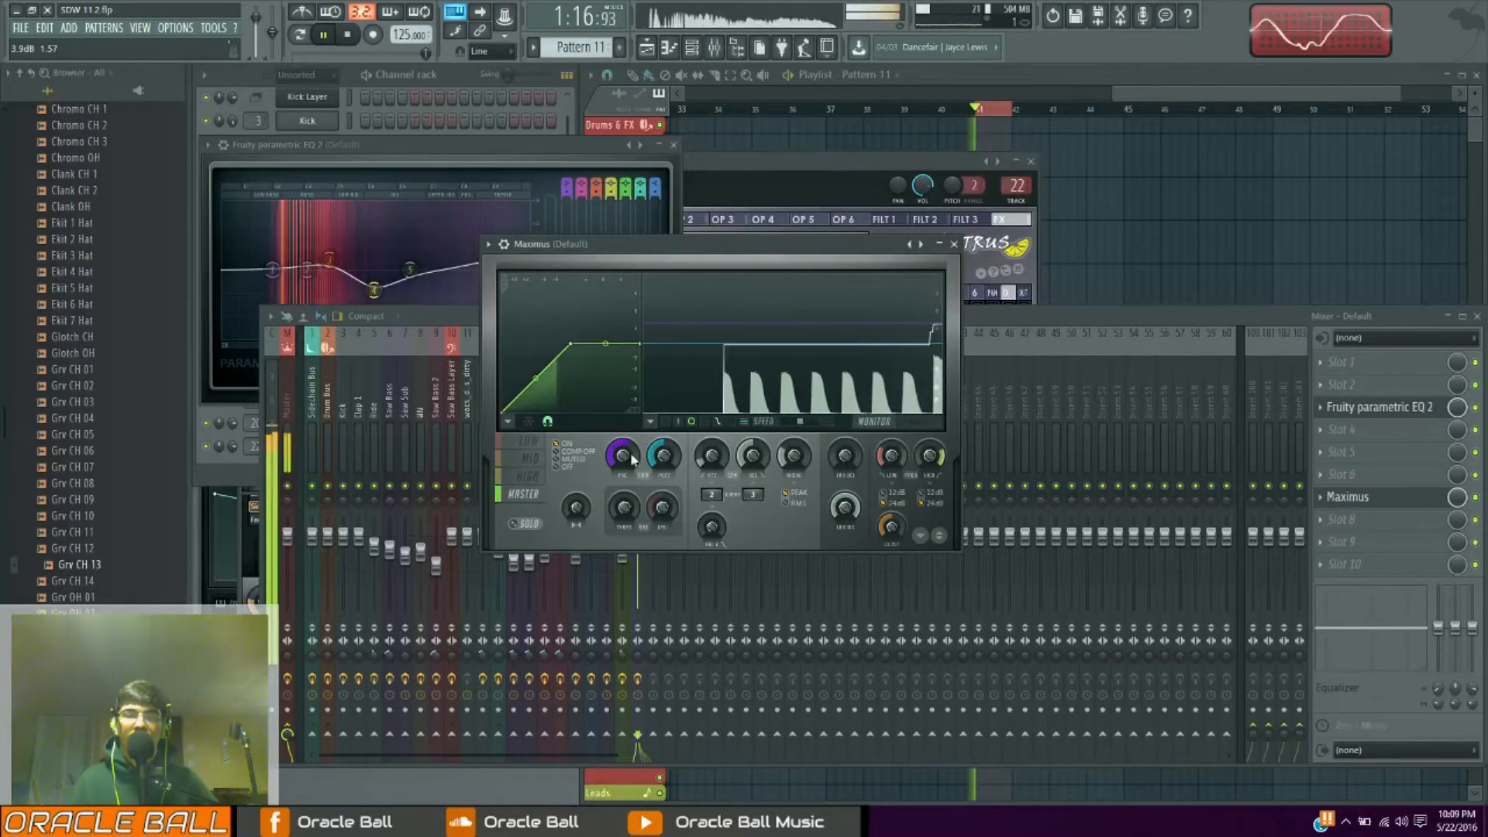
Bend the lower segment of Maximus's mid and high band curves slightly upward, with about 4% tension on the high band
click(527, 475)
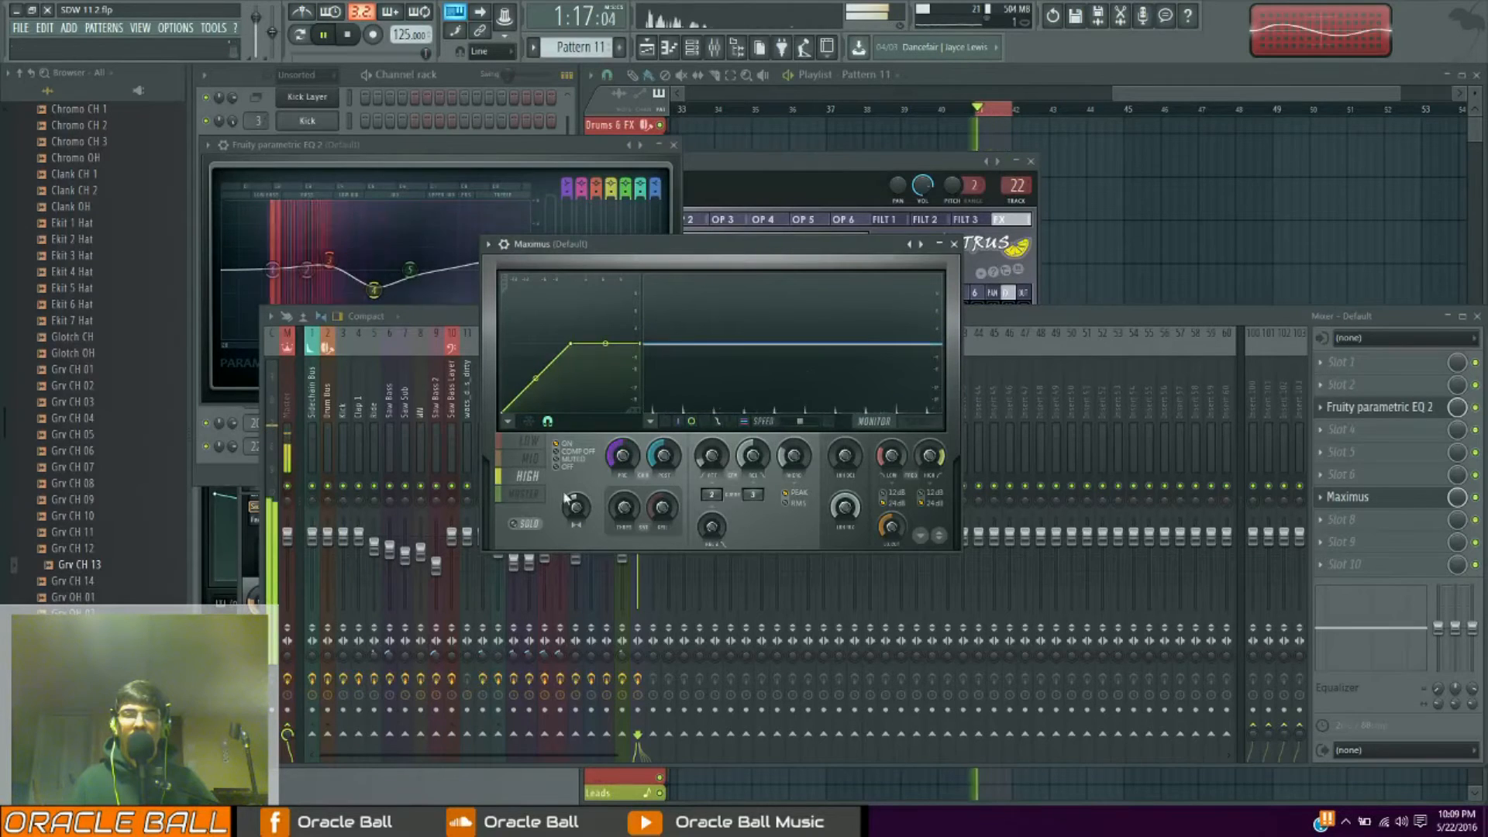
click(533, 441)
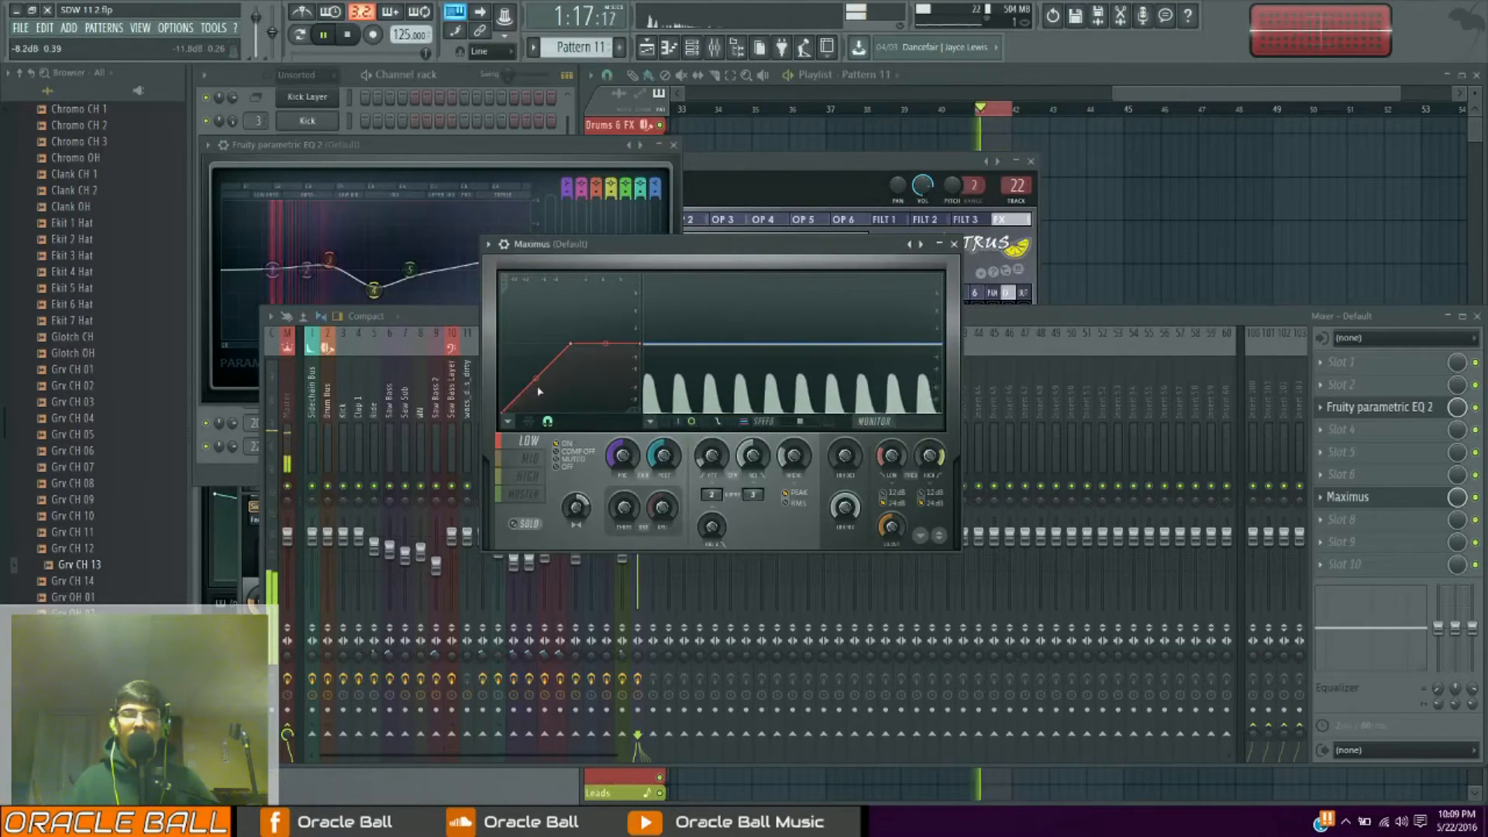
click(531, 458)
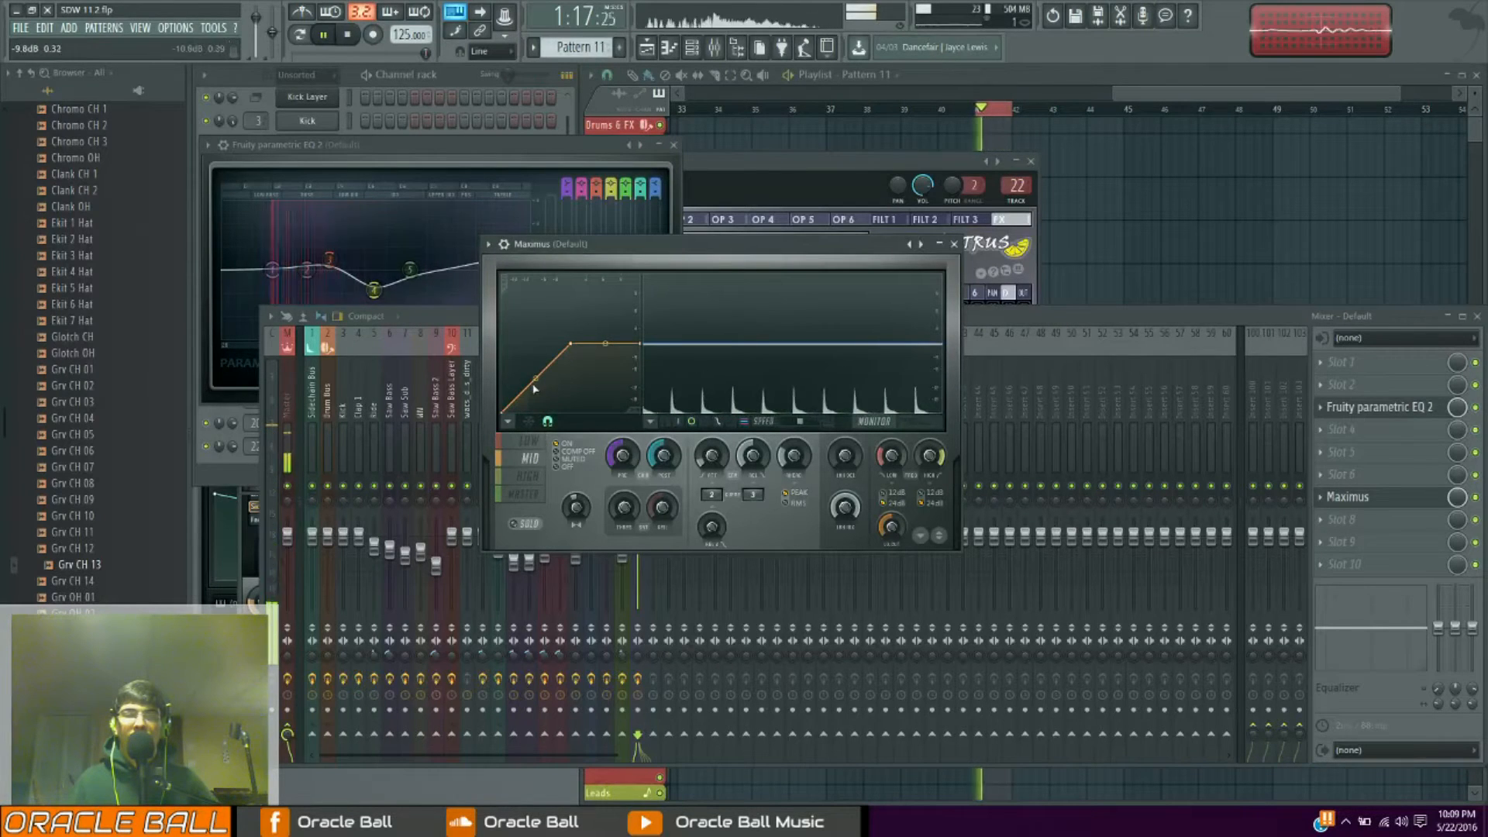
mouse_move(535, 379)
mouse_down()
mouse_move(535, 356)
mouse_move(535, 375)
mouse_up()
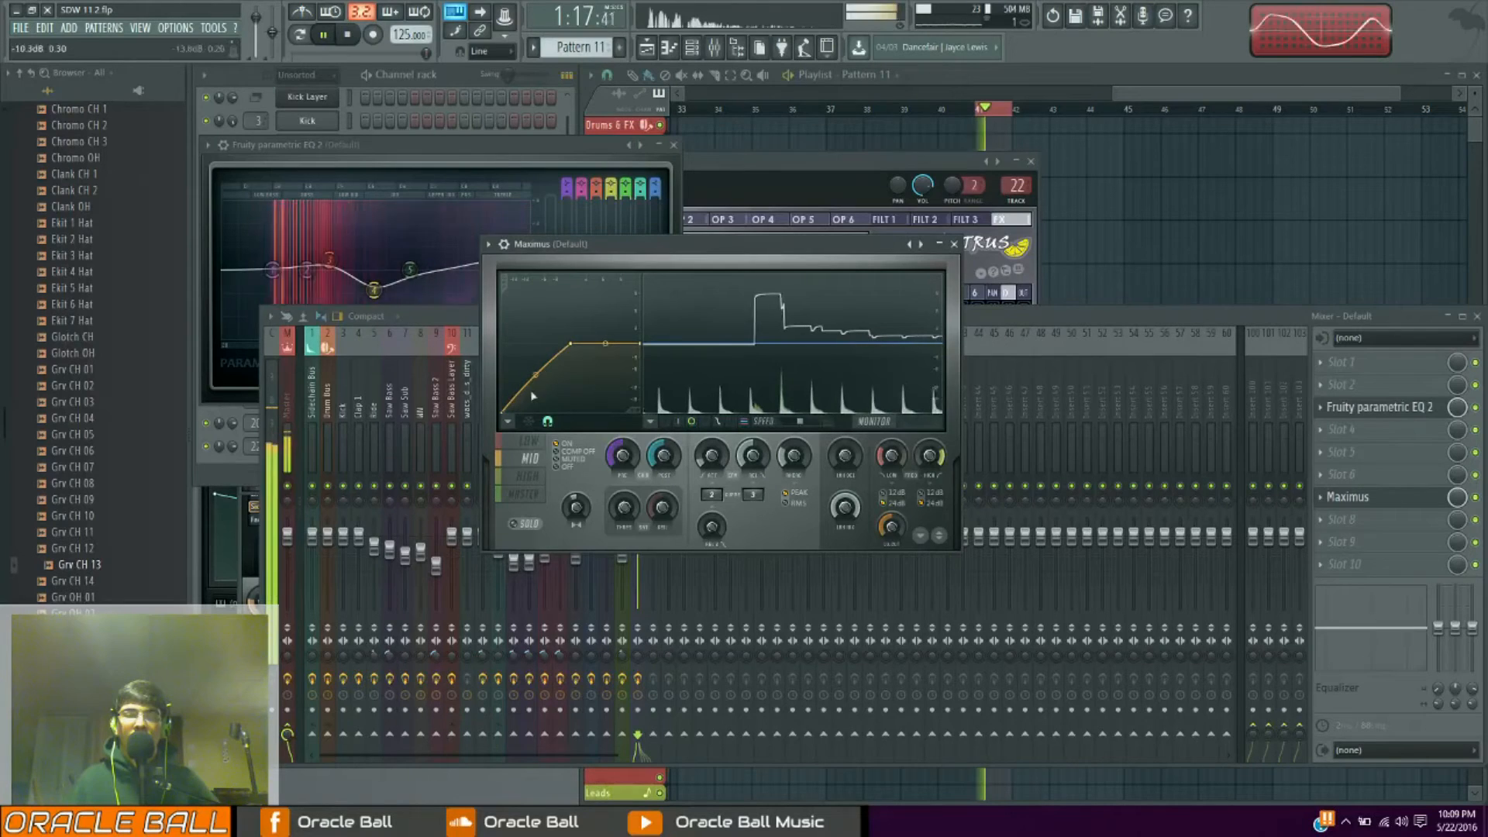
click(528, 476)
mouse_move(535, 377)
mouse_down()
mouse_move(536, 355)
mouse_move(536, 374)
mouse_up()
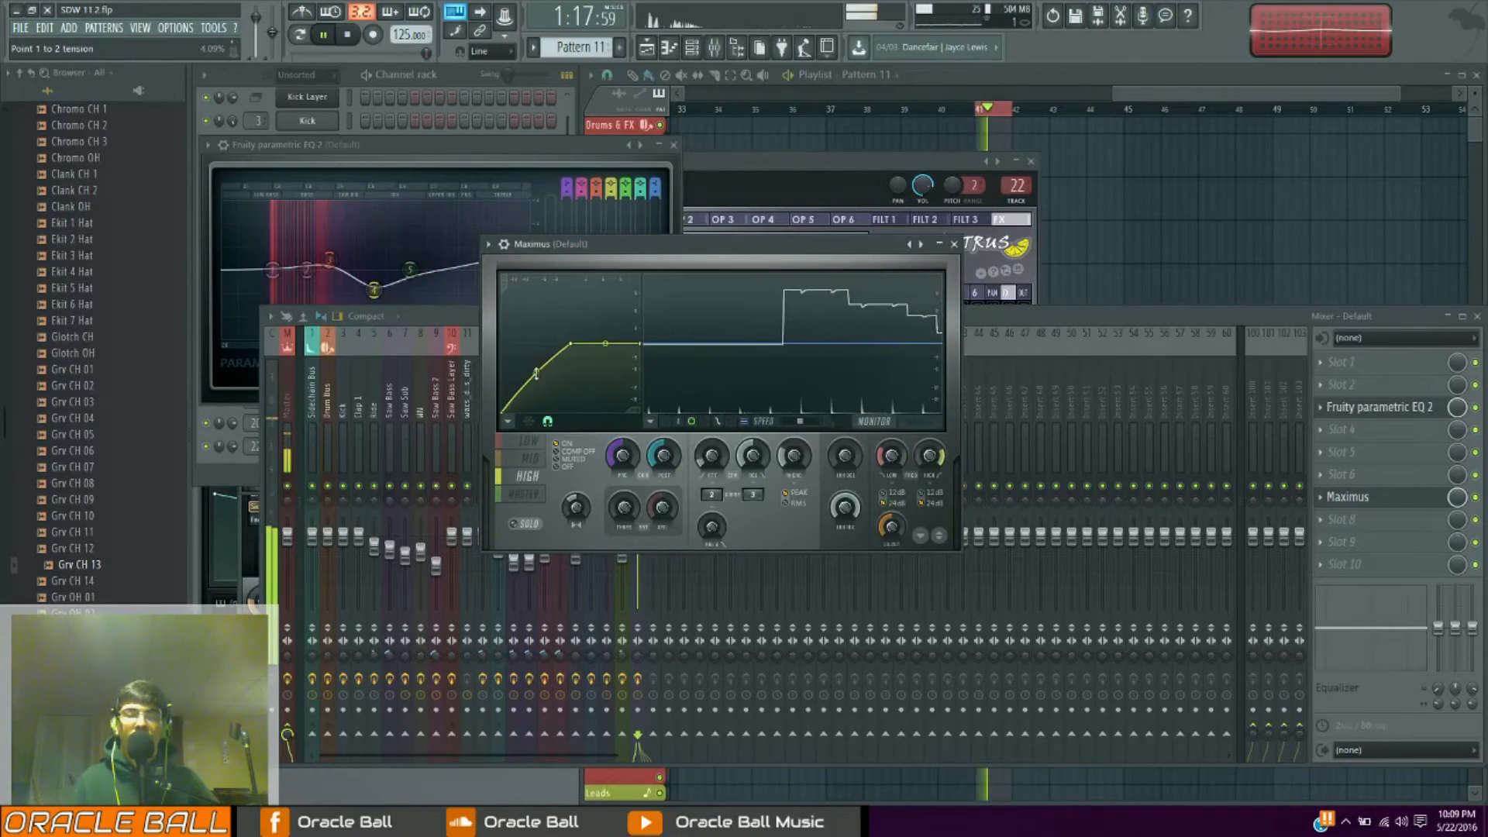
Show Maximus's master band, stop playback, and bring up the Sytrus channel routed to mixer track 22
click(527, 495)
key(space)
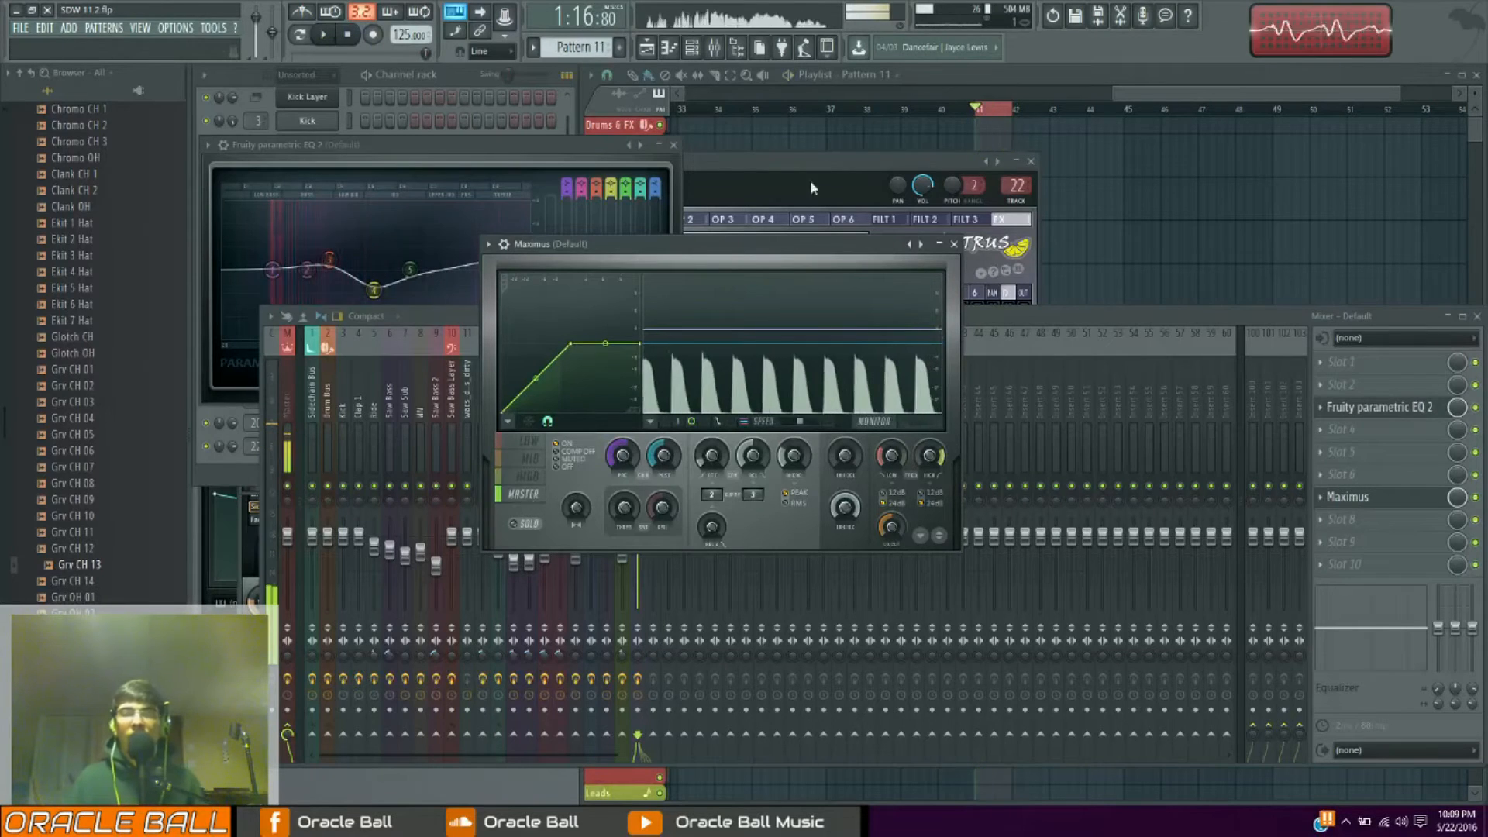
click(823, 74)
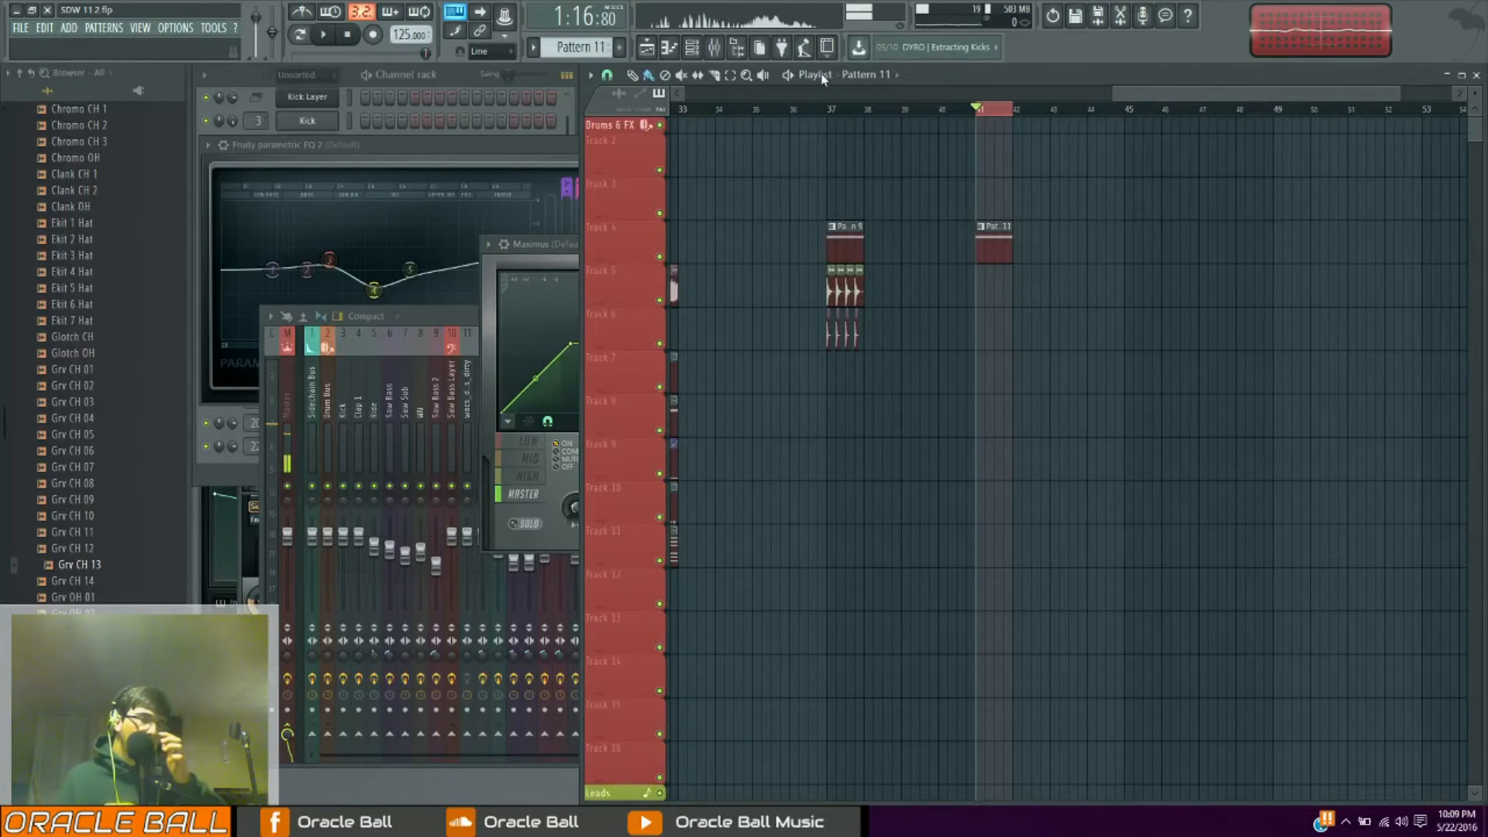
click(569, 113)
scroll(556, 224, down, 2)
click(325, 439)
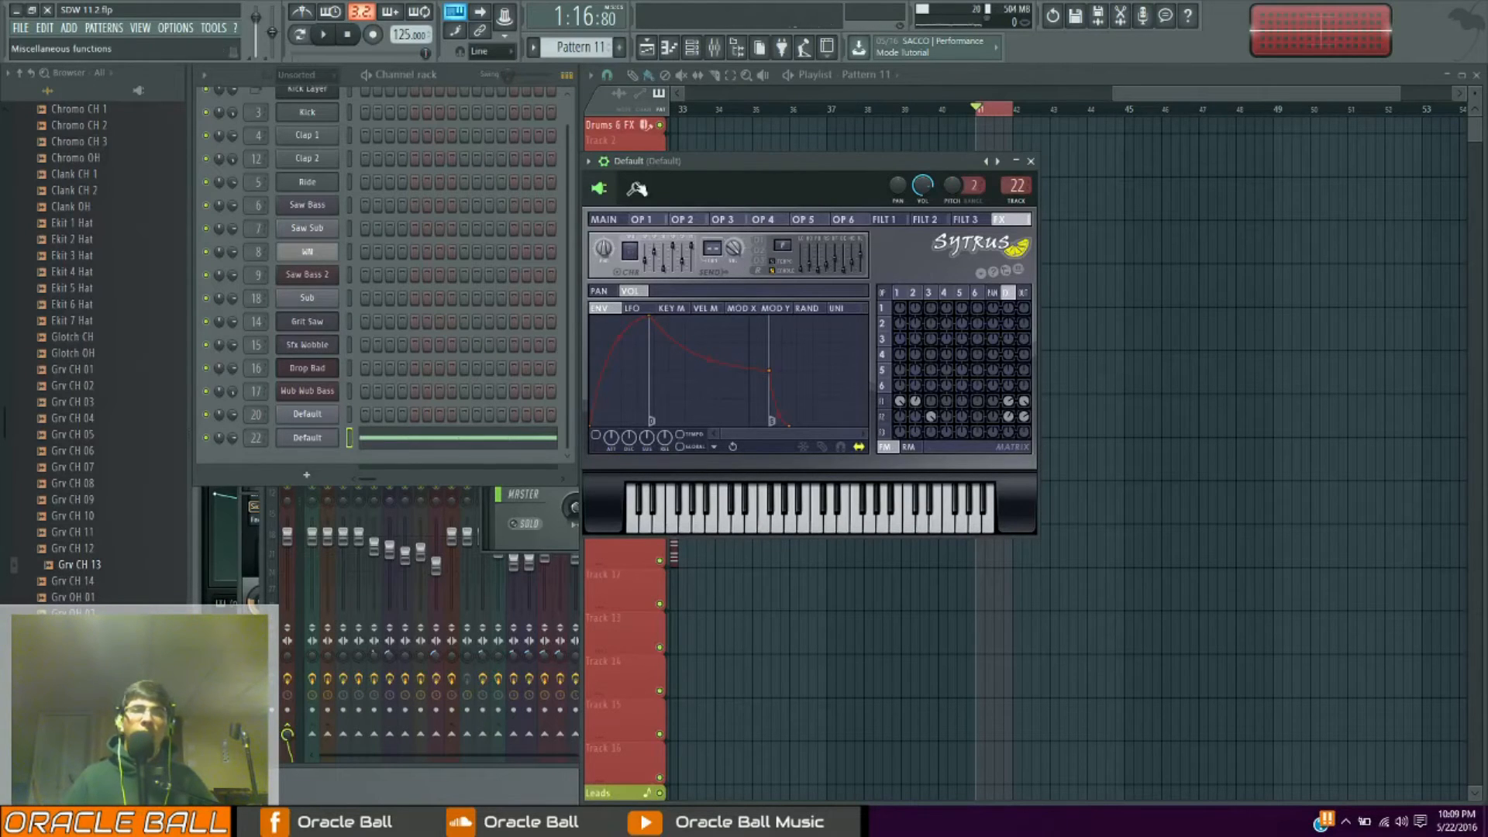
drag(872, 161, 960, 234)
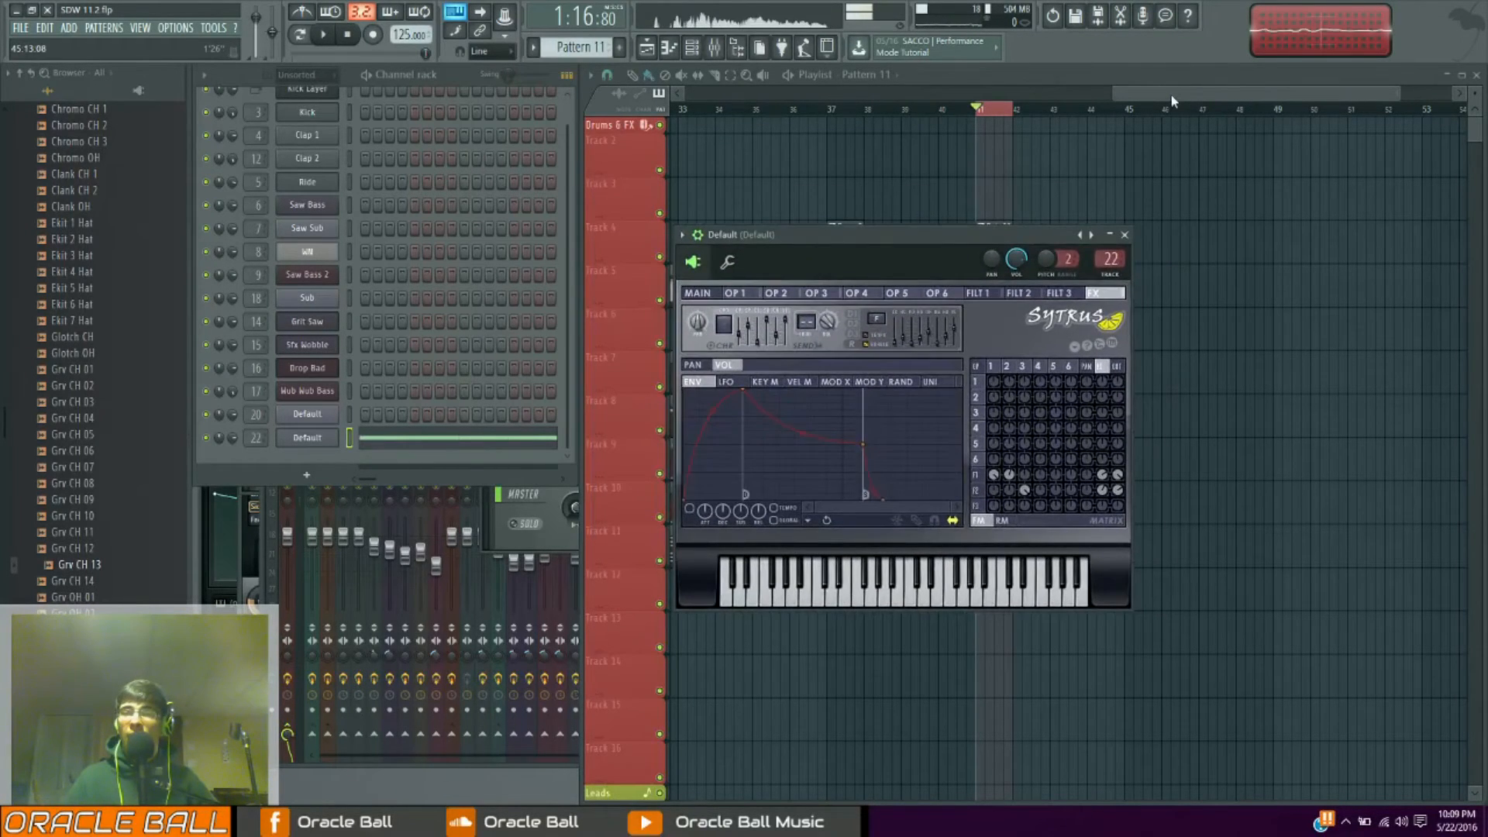
Review the playlist's earlier section and audition the existing Kick sample channel, returning to the Pattern 11 clip at bar 41
click(1170, 96)
scroll(567, 156, up, 1)
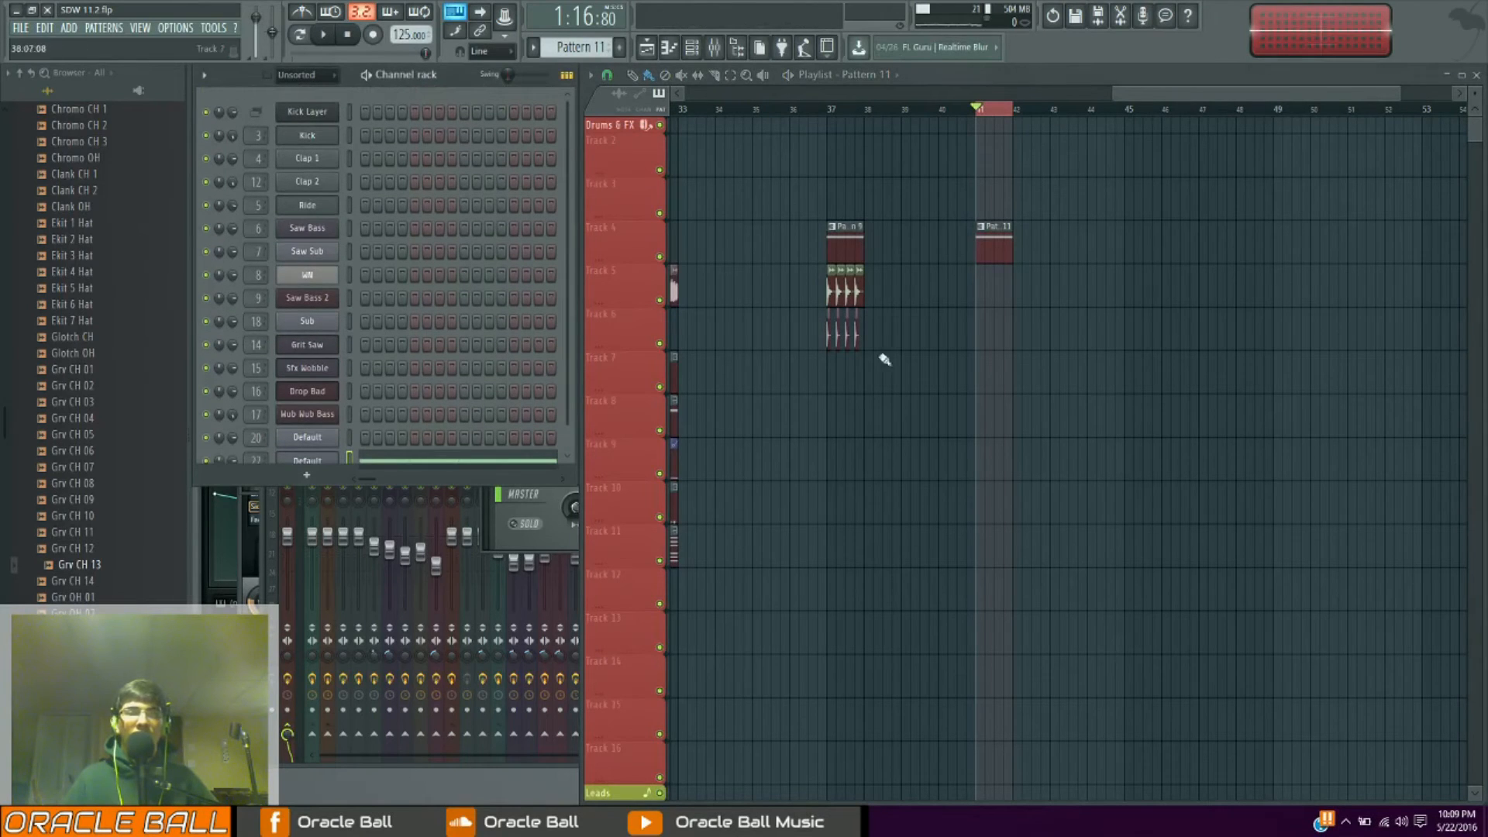
drag(1160, 102, 919, 101)
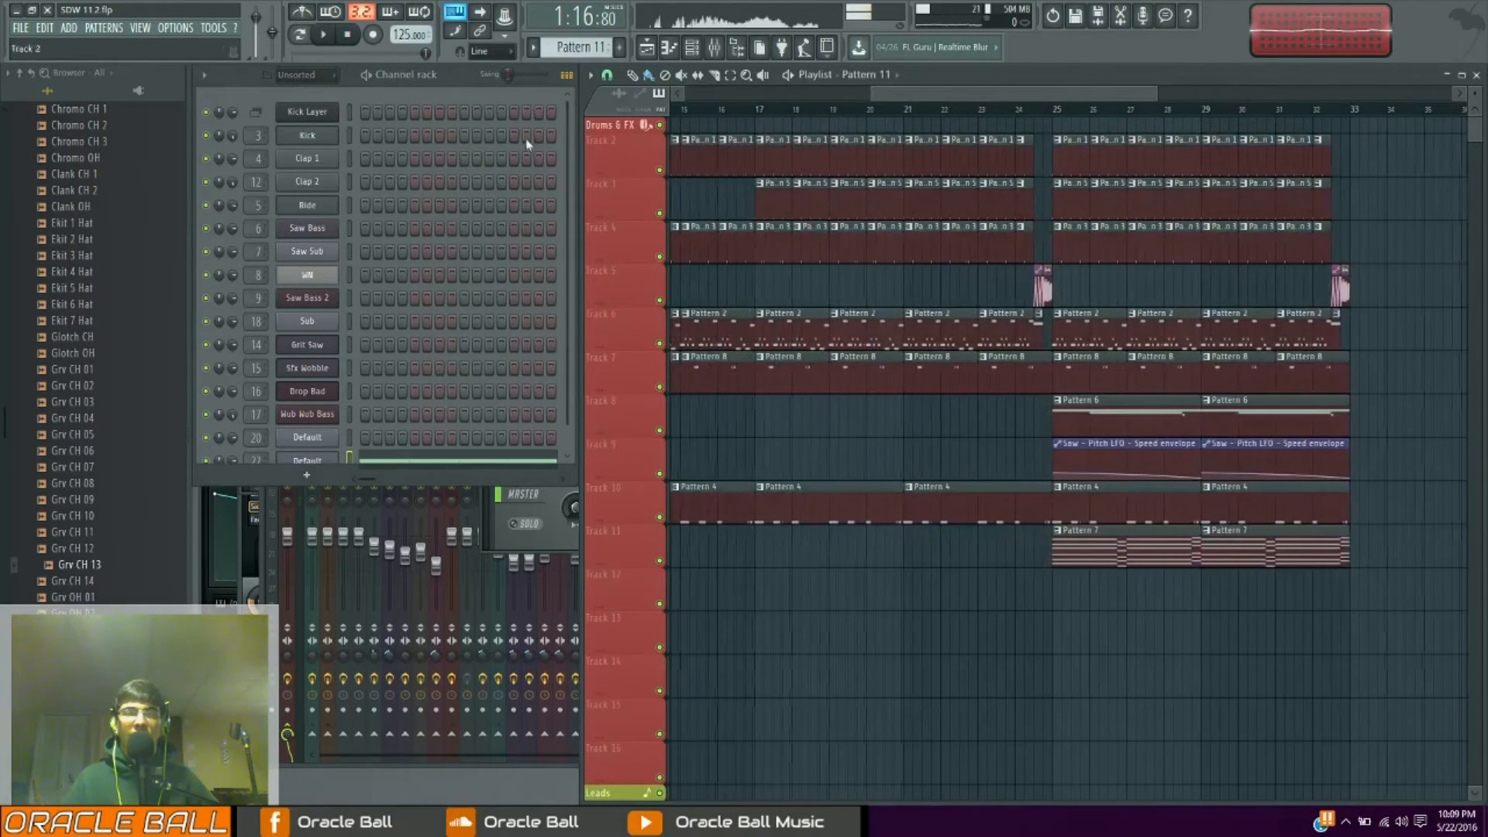
click(307, 135)
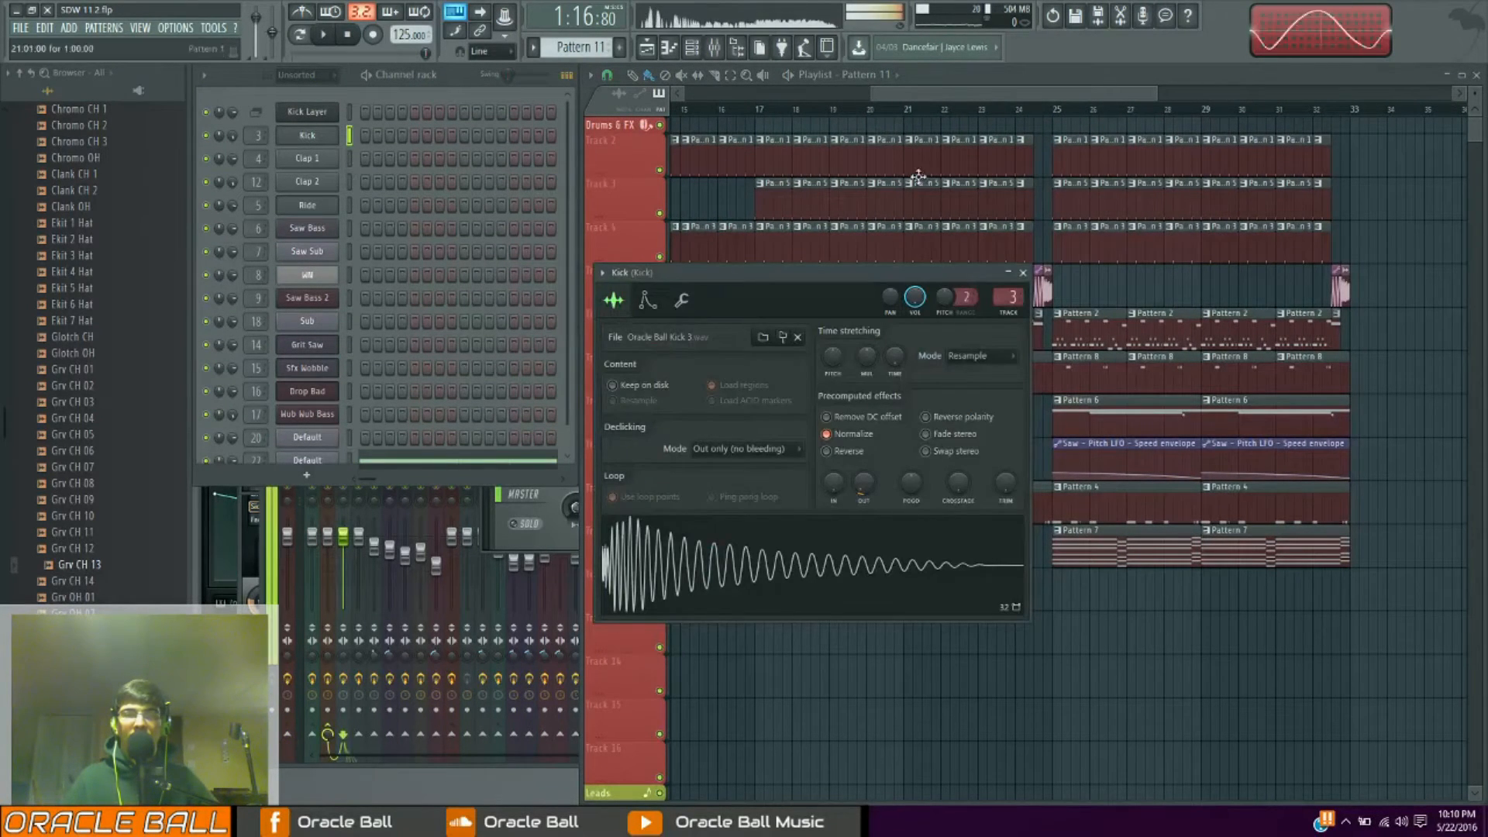
drag(913, 95, 1160, 111)
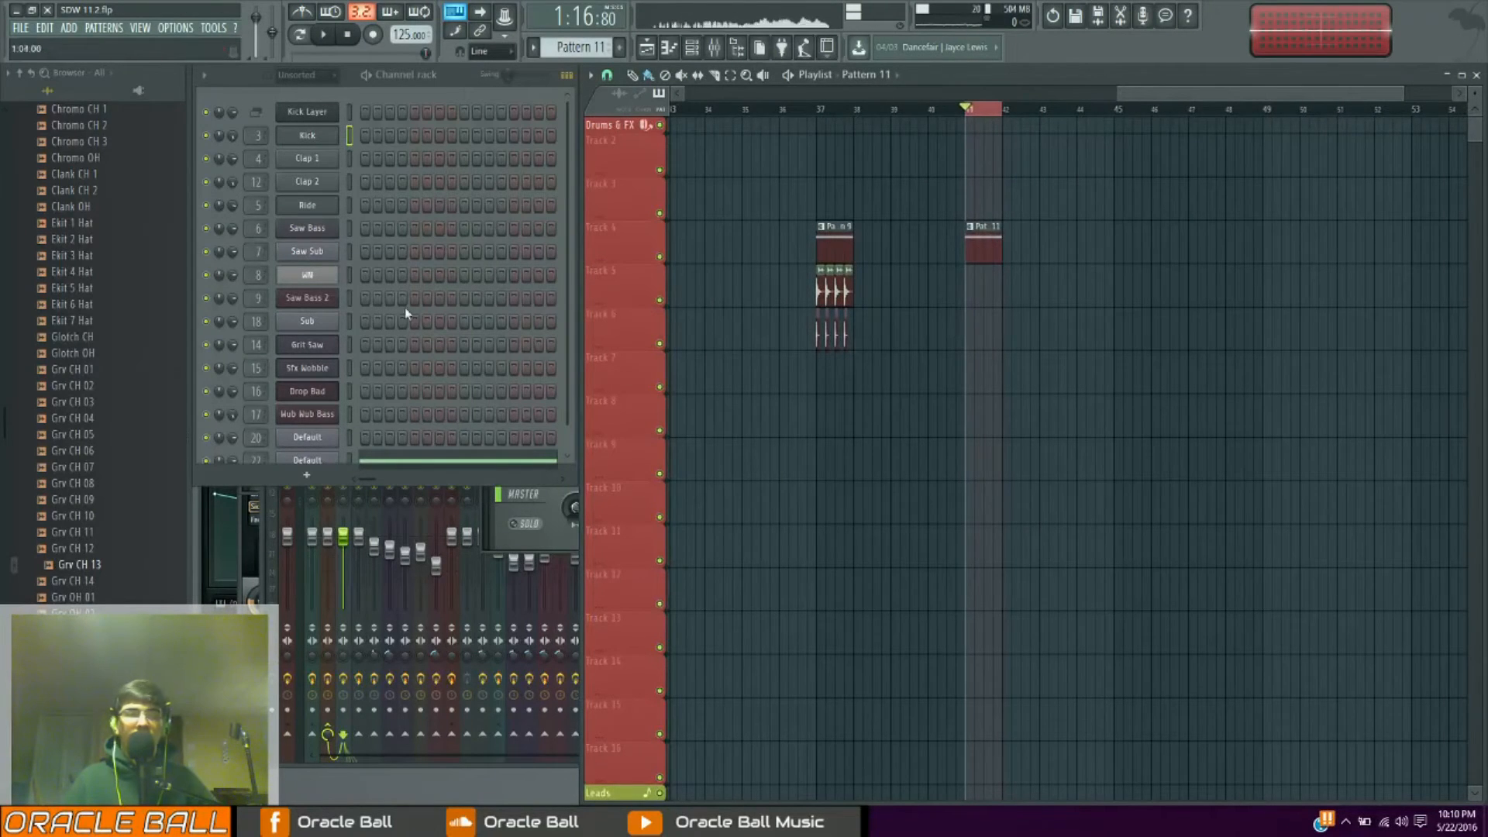
Collapse the Hats folder of the Drums pack in the browser and expand the Kicks folder
scroll(104, 324, up, 15)
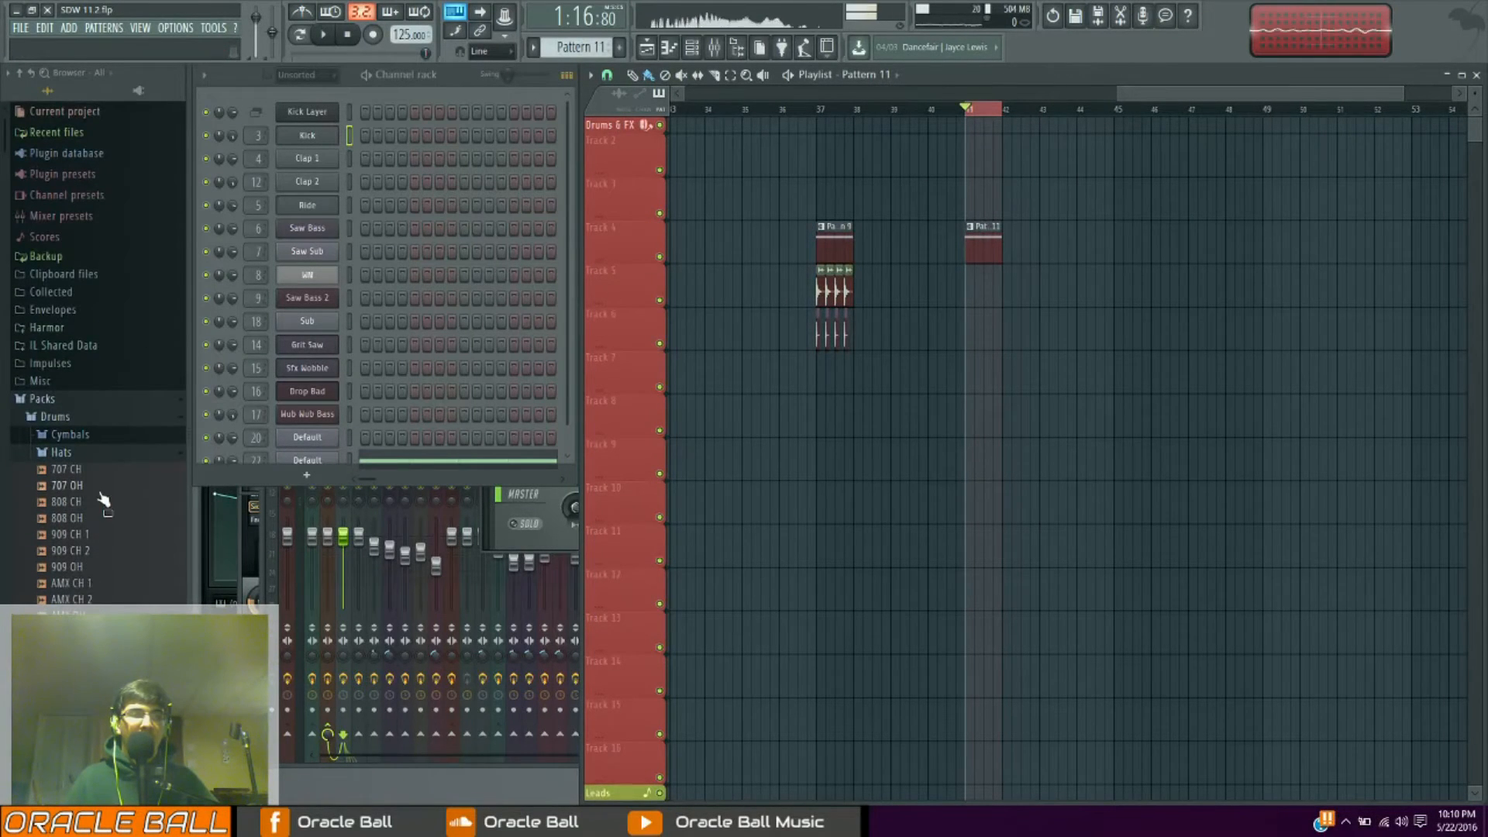
scroll(101, 496, down, 4)
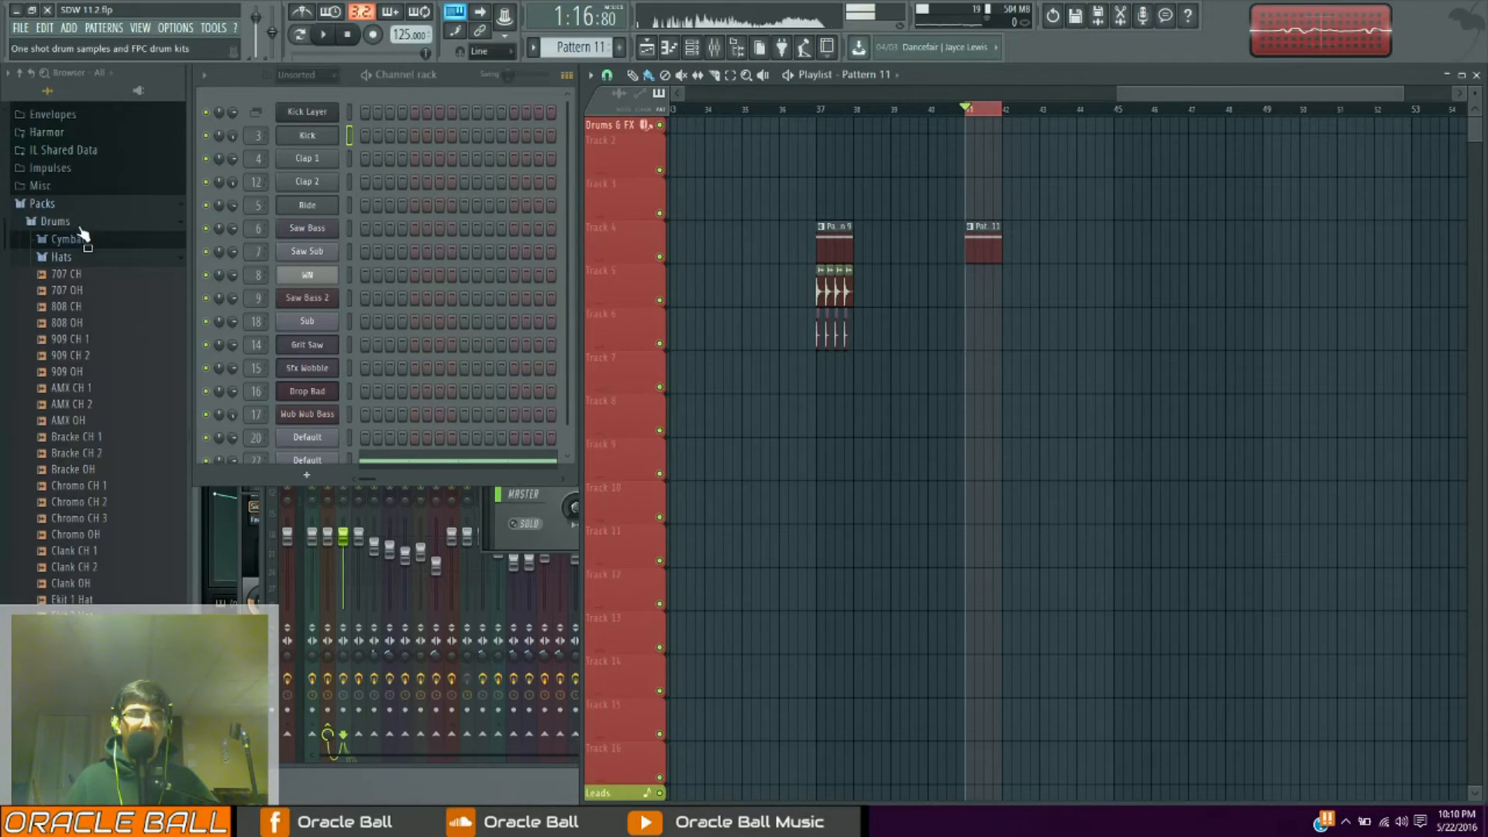
click(81, 225)
click(67, 420)
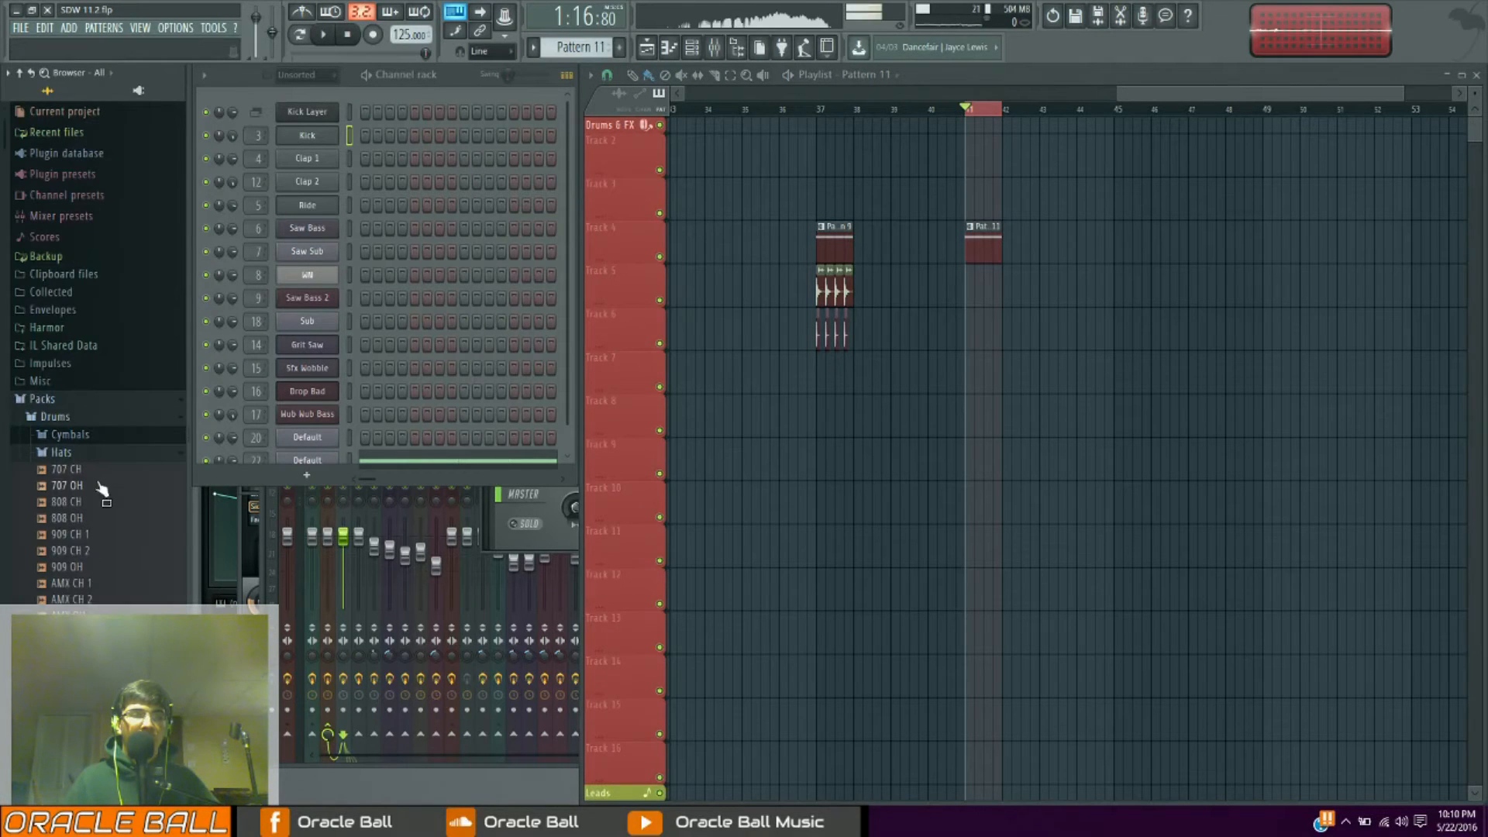
click(91, 457)
click(90, 471)
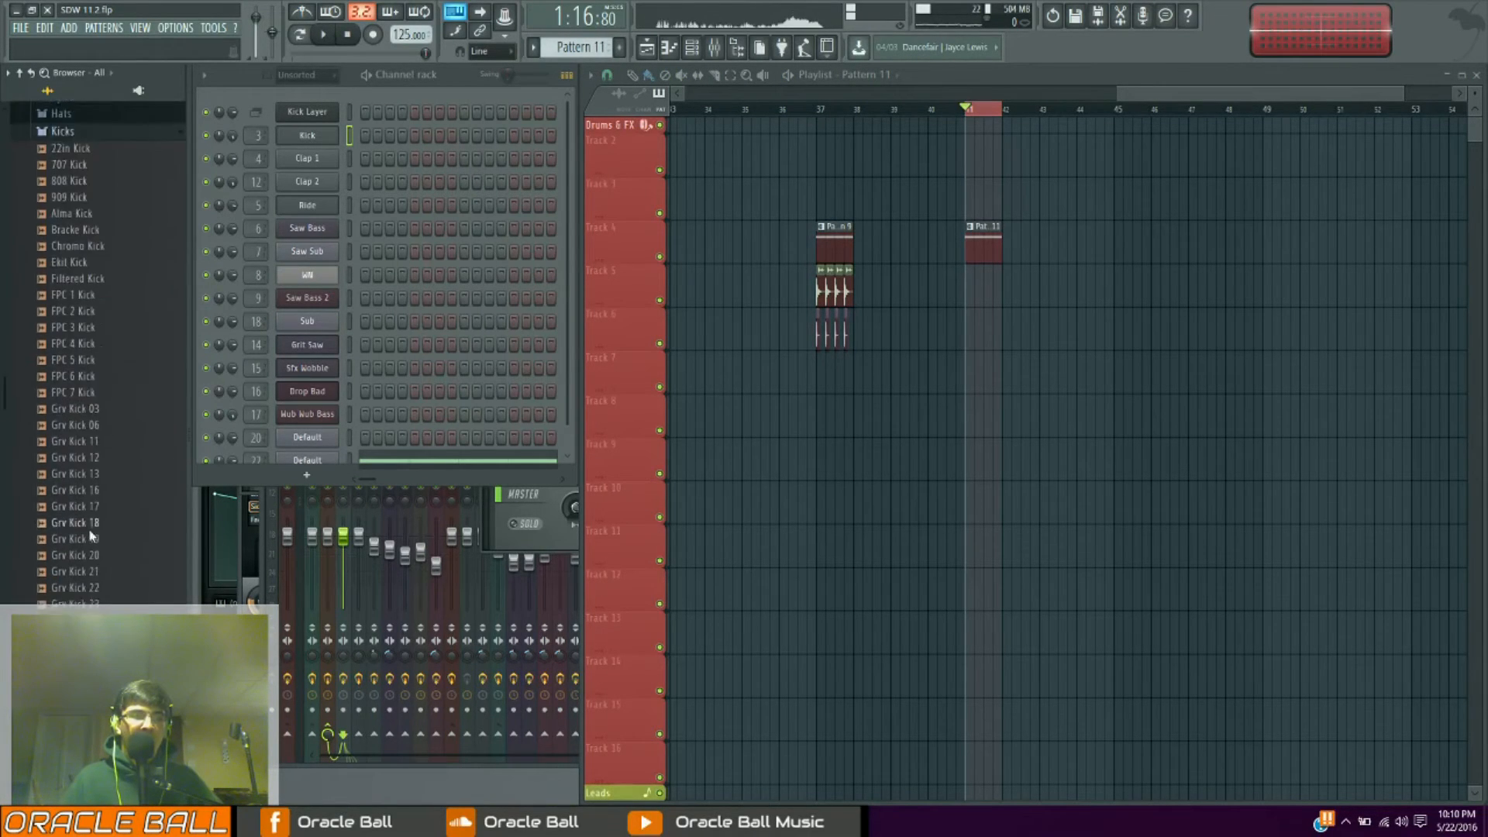
Try Grv Kick Acoustic 03 as a layer on playlist Track 5, repeated on all four beats of bar 41, and audition it
scroll(146, 405, down, 6)
drag(103, 277, 984, 277)
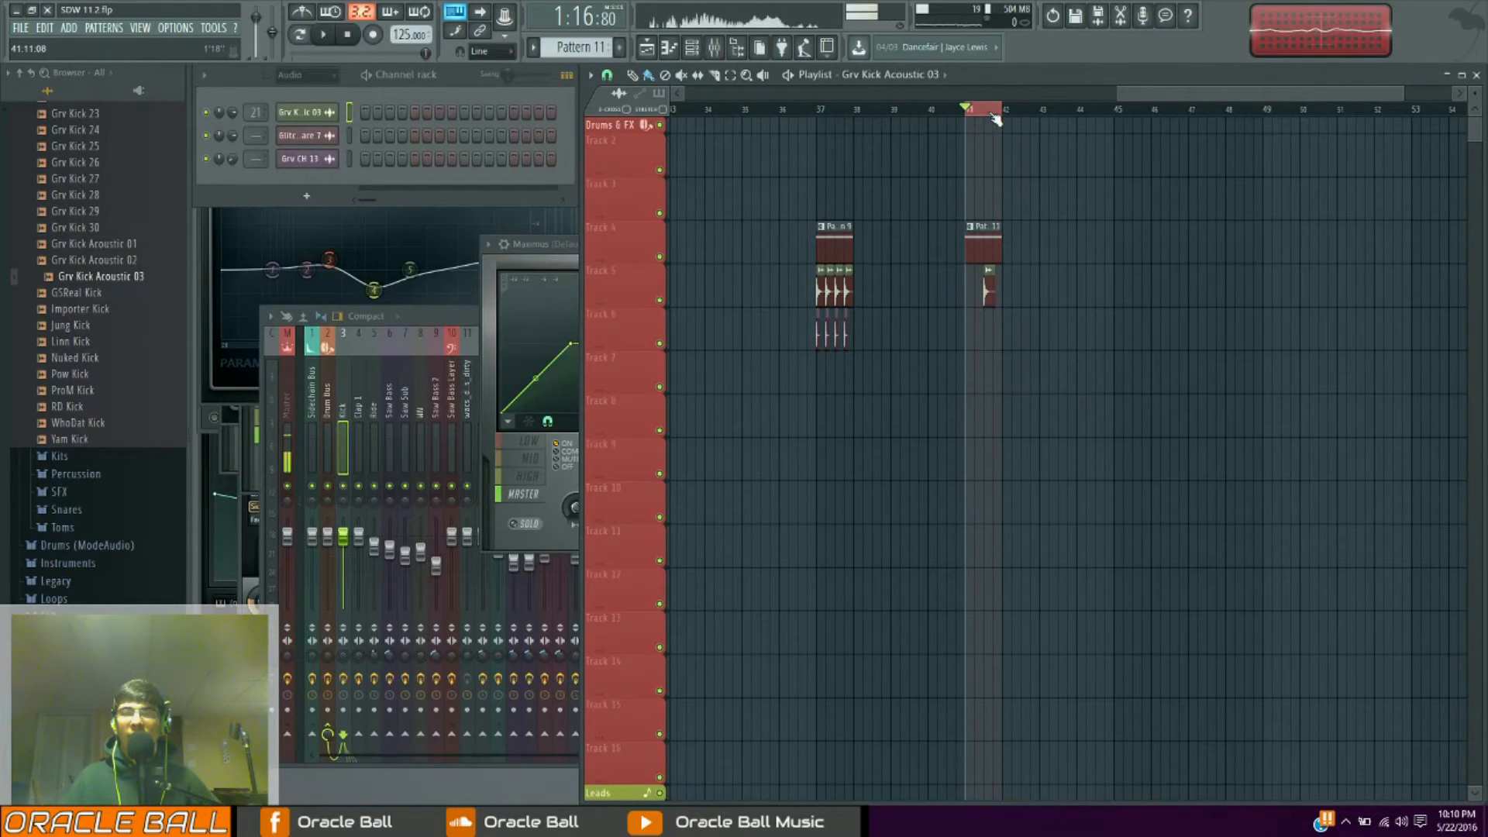
scroll(995, 117, up, 5)
drag(986, 294, 885, 291)
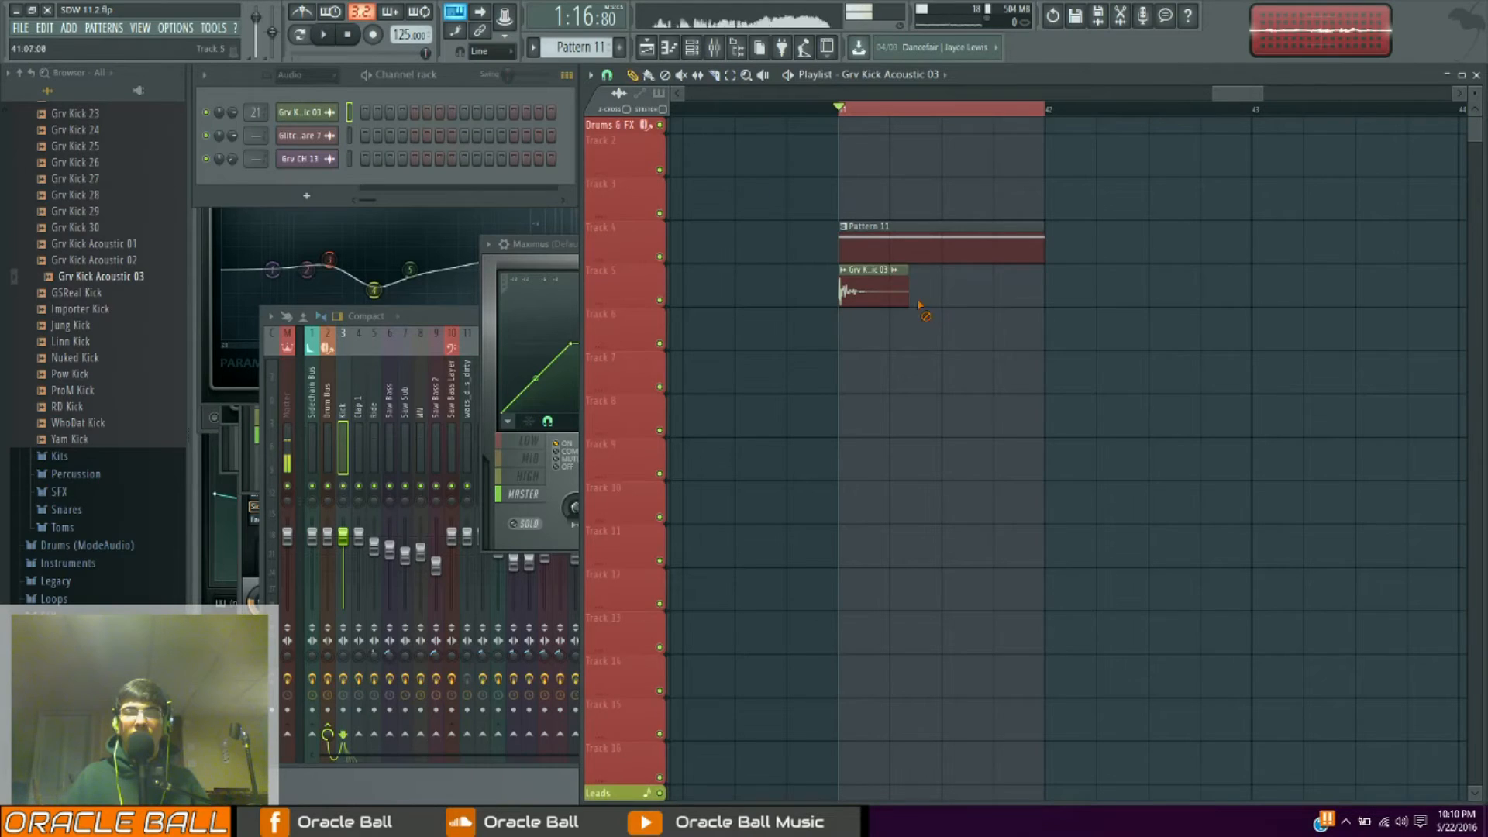
drag(902, 293, 999, 291)
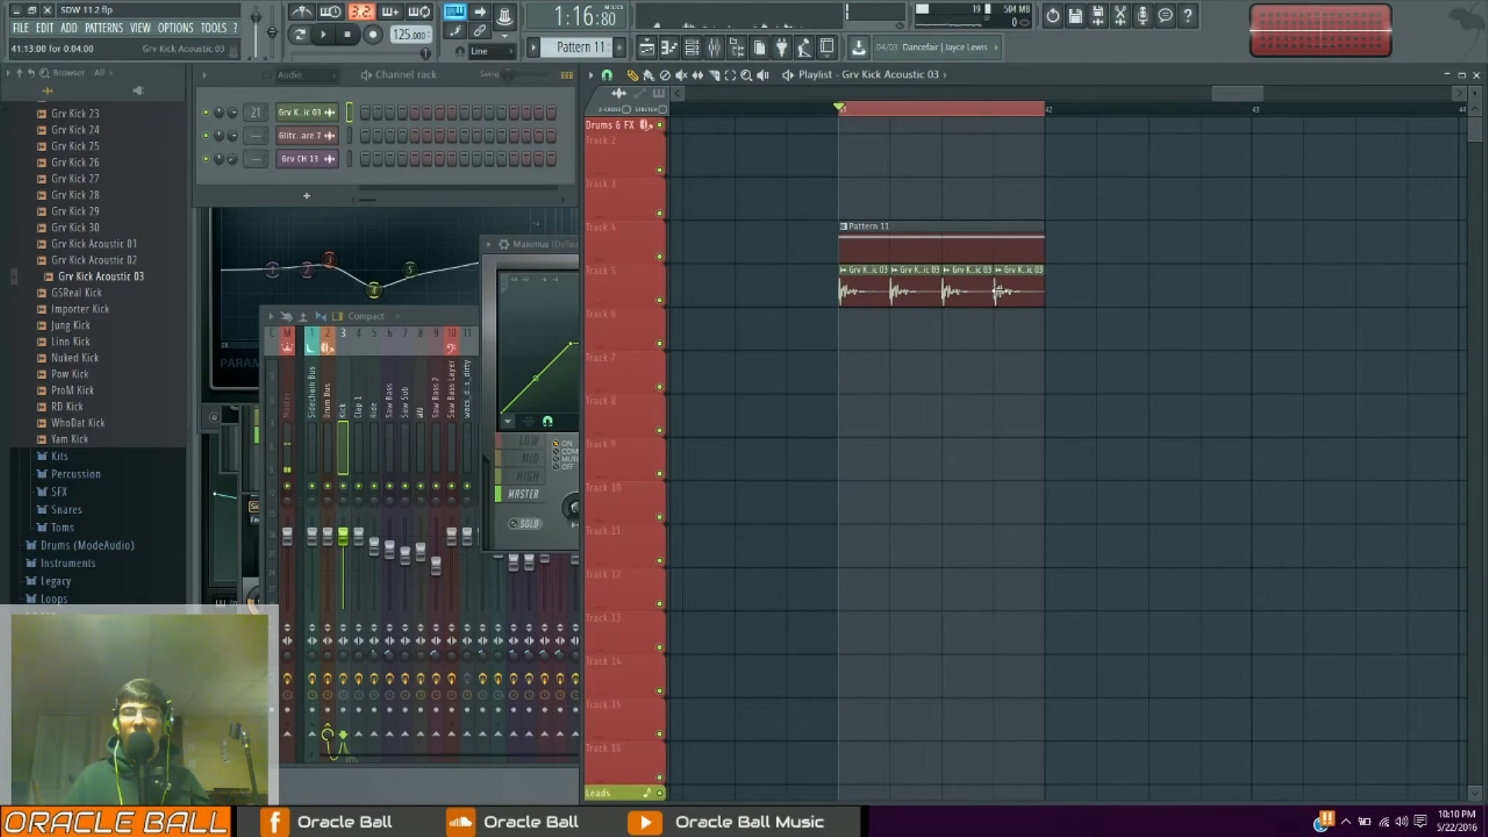
key(space)
double_click(868, 301)
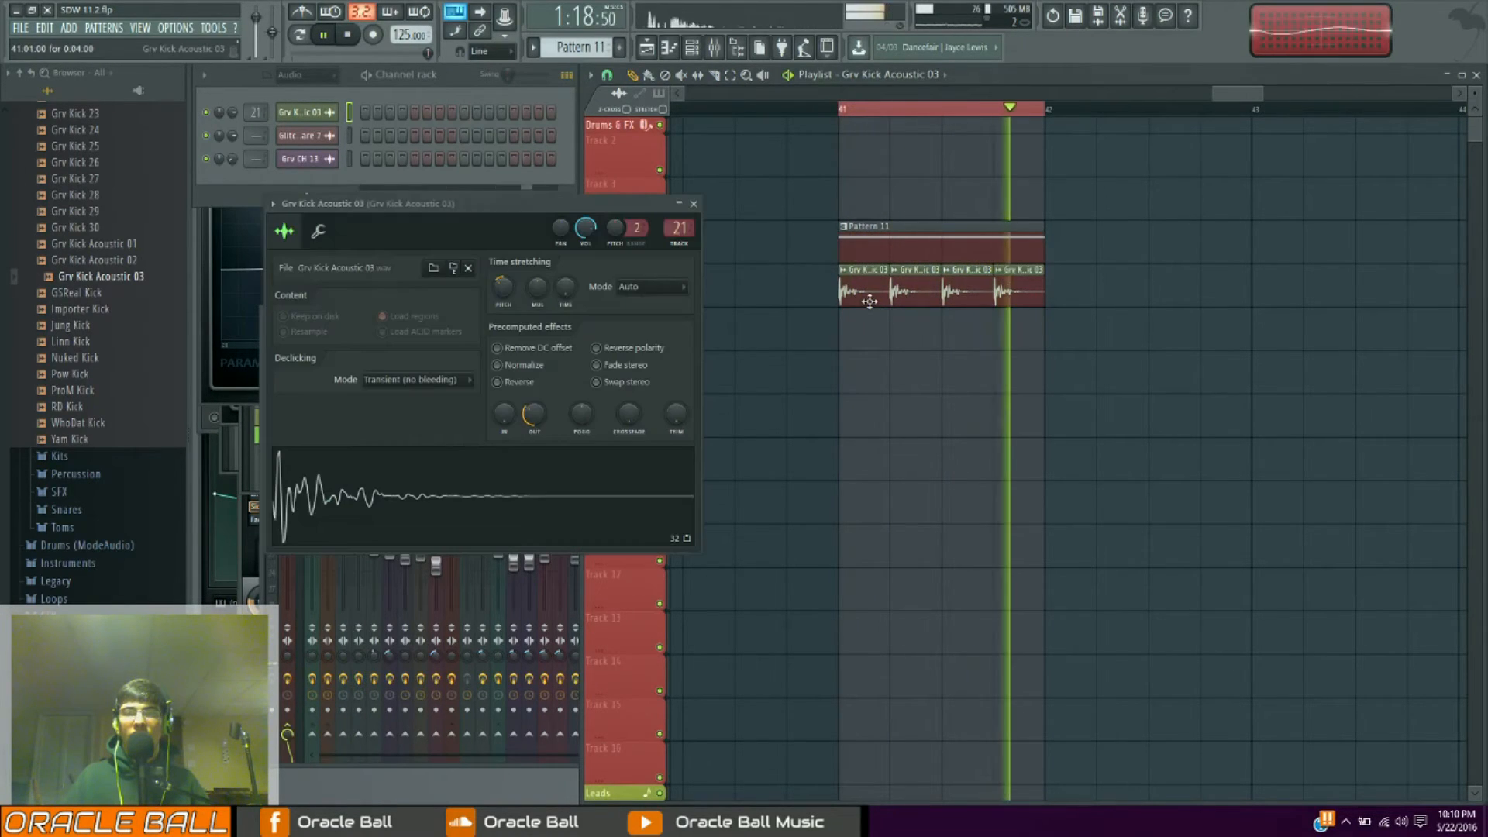
key(space)
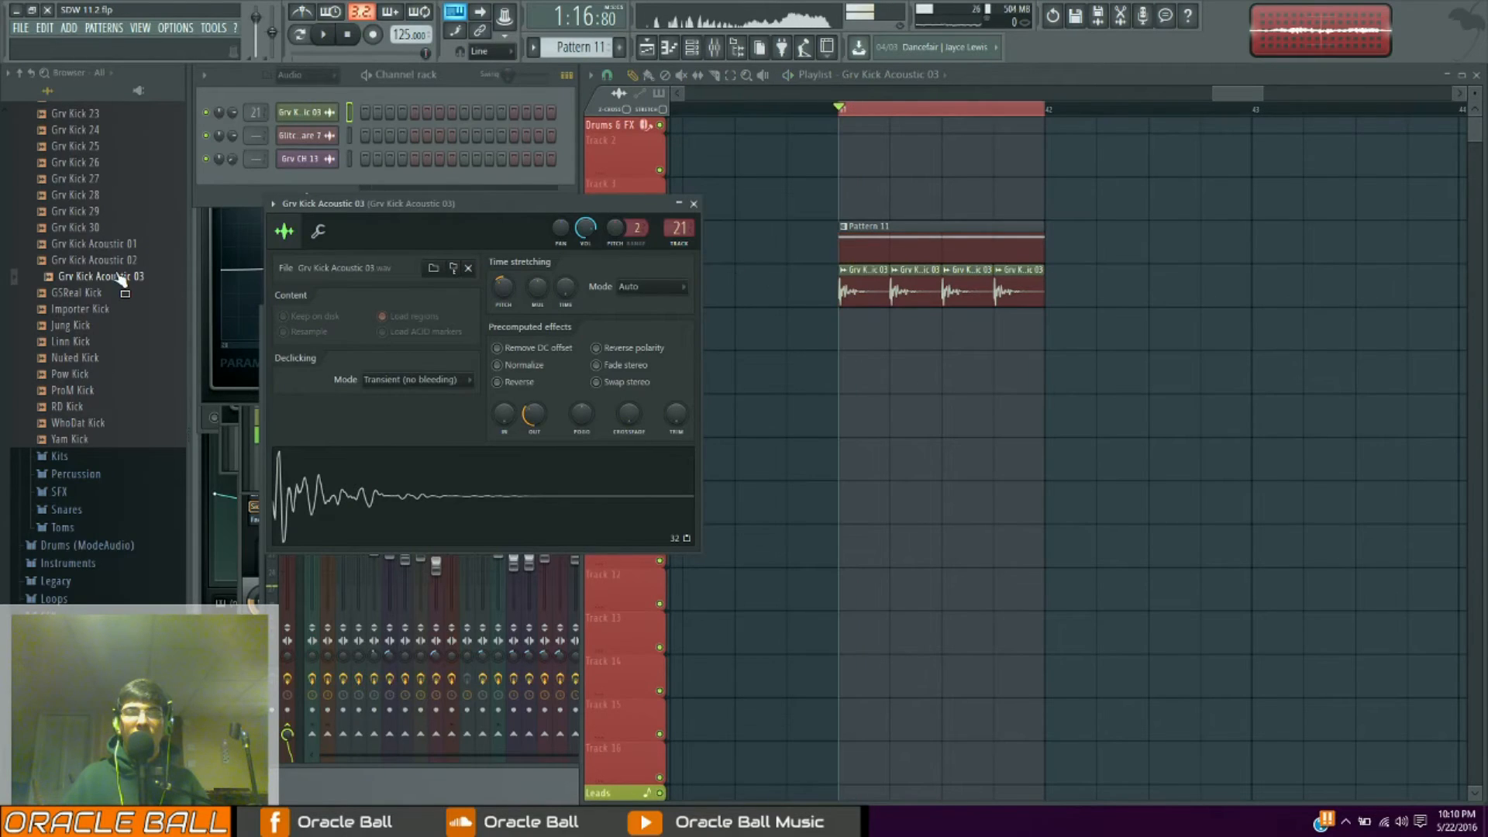
Replace the Track 5 clips with Grv Kick Acoustic 02 on all four beats of bar 41 and audition the layer
drag(118, 277, 864, 292)
key(space)
click(913, 292)
click(967, 292)
click(1014, 293)
key(space)
Route the Grv Kick Acoustic 02 channel to mixer track 23 and load Fruity Parametric EQ 2 in effect slot 5
double_click(961, 297)
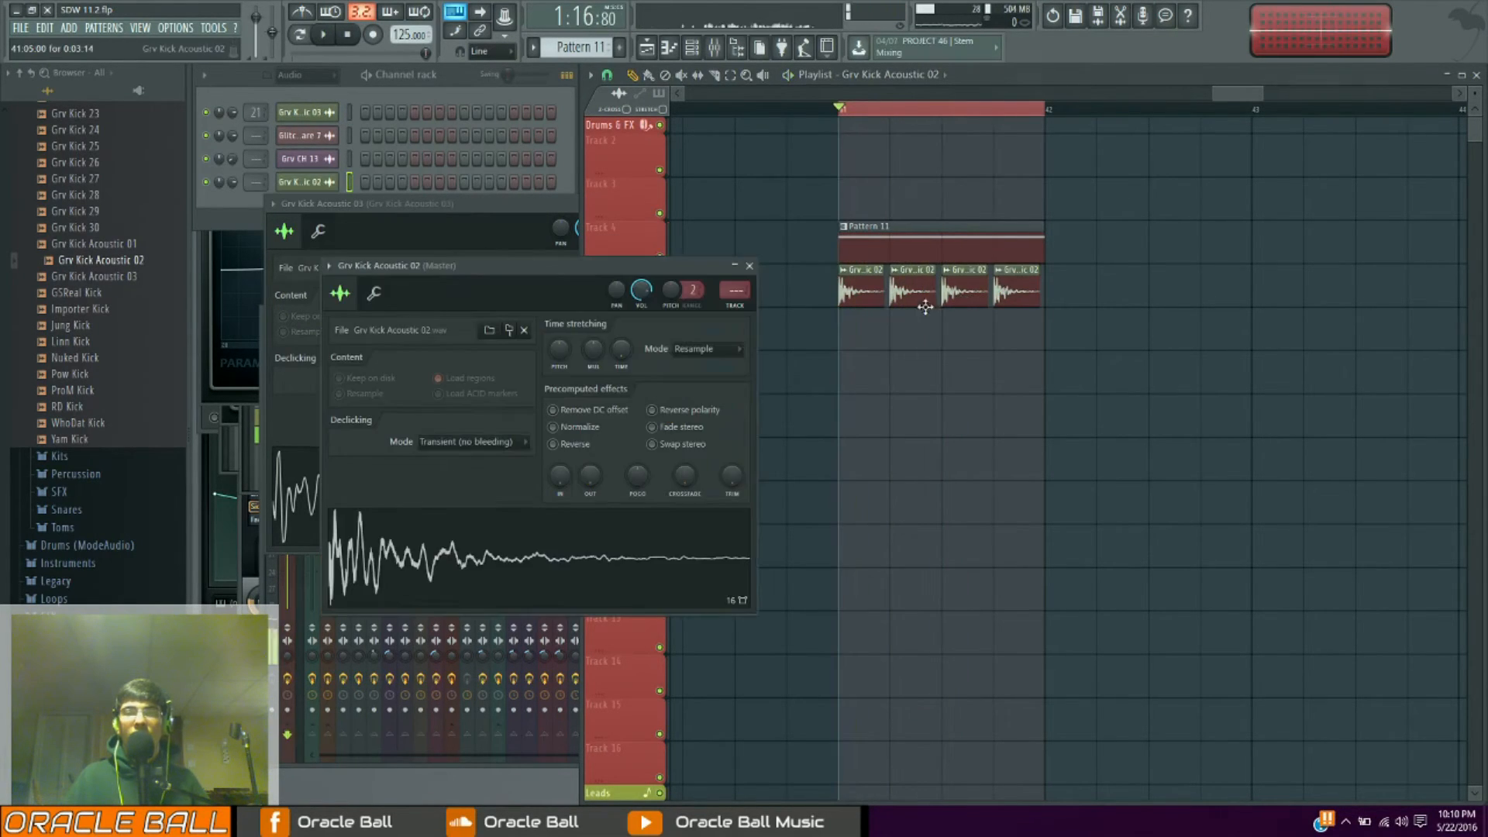
key(ctrl+l)
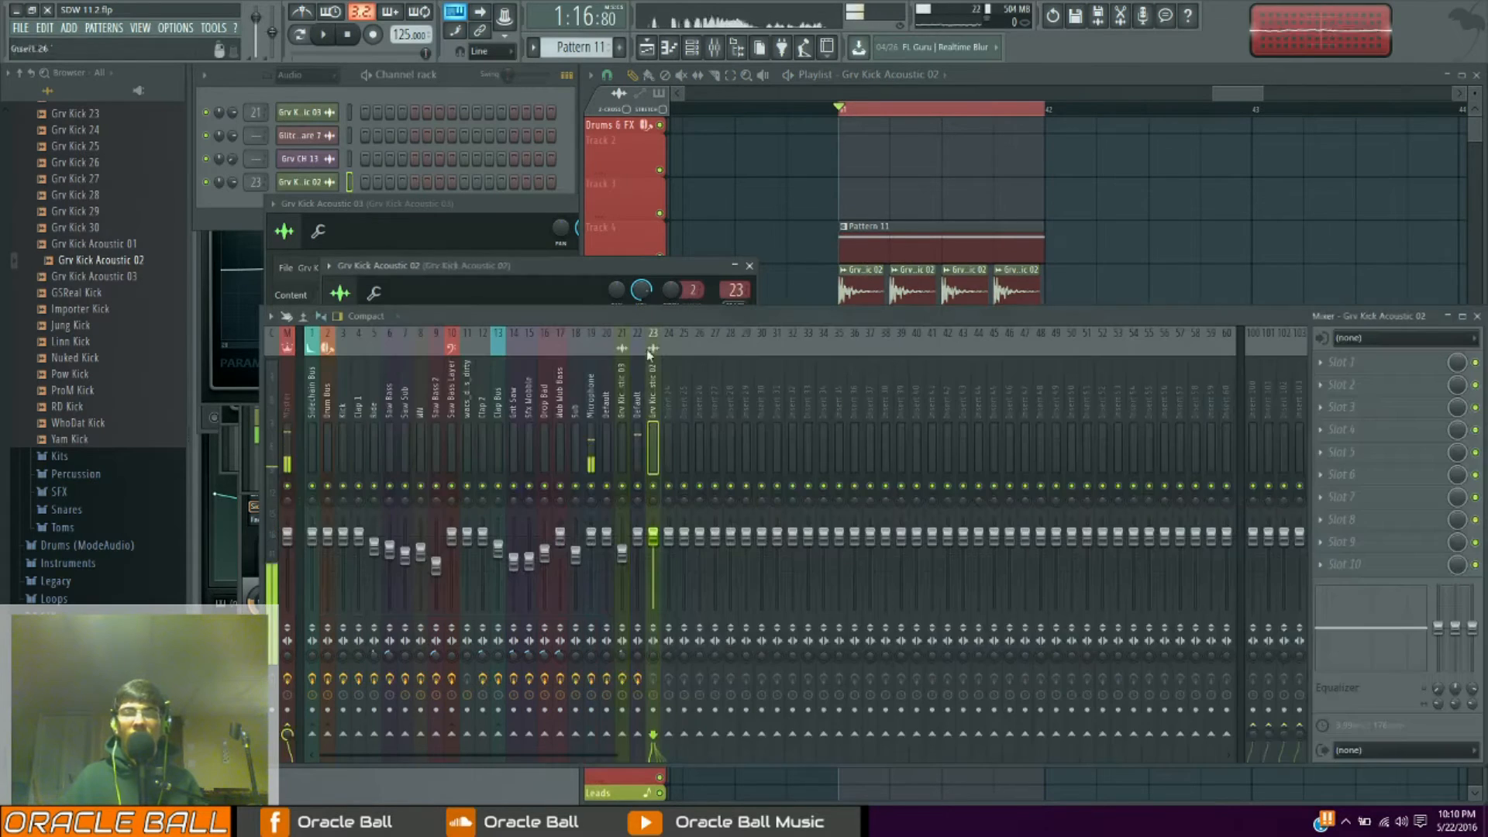
click(1363, 459)
click(1336, 712)
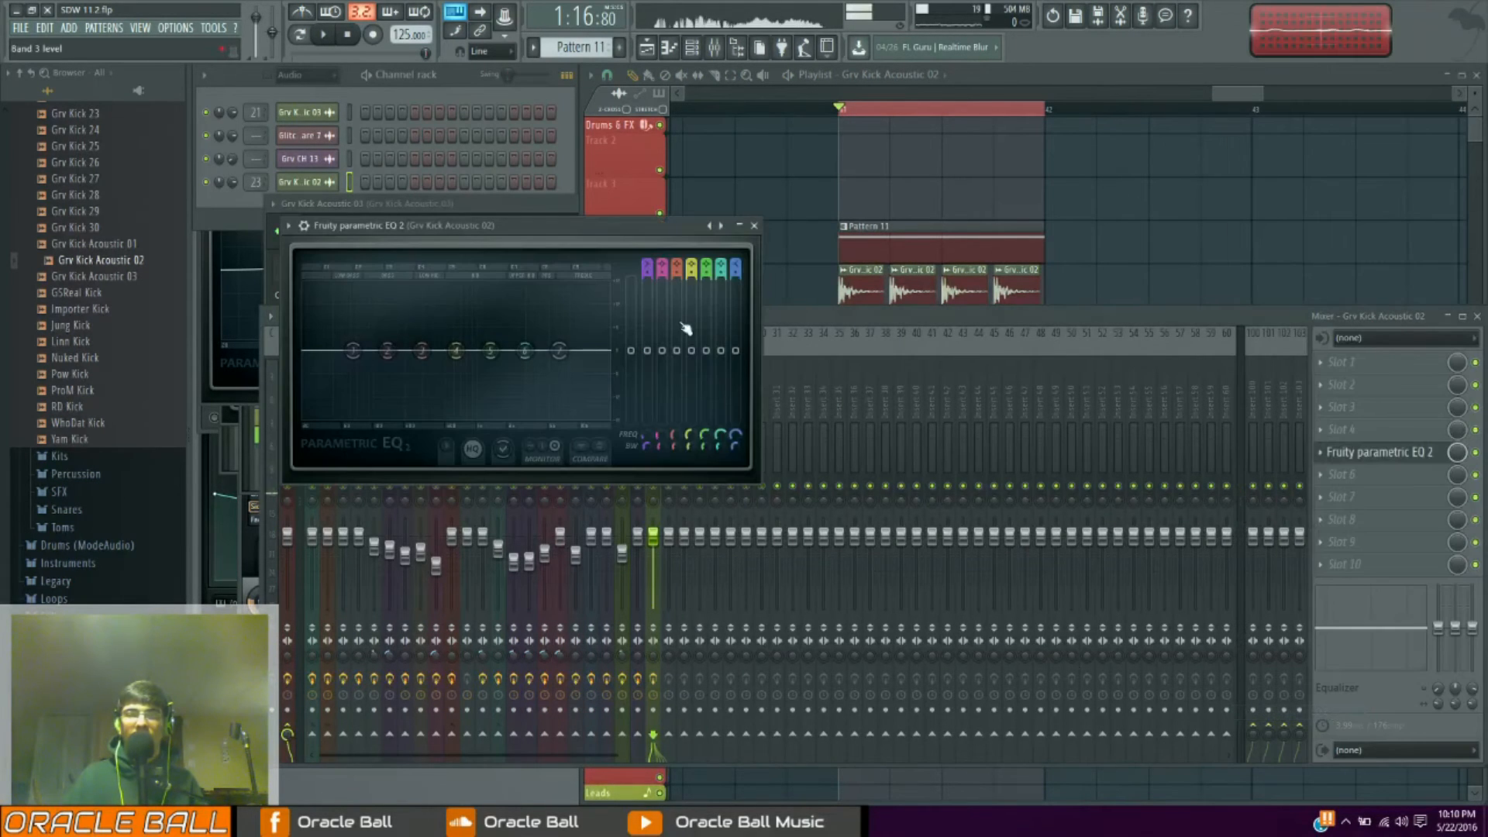
Set EQ band 1 to high pass, raise its cutoff, and lower band 7 to -18 dB at 20000 Hz
key(space)
scroll(647, 268, down, 5)
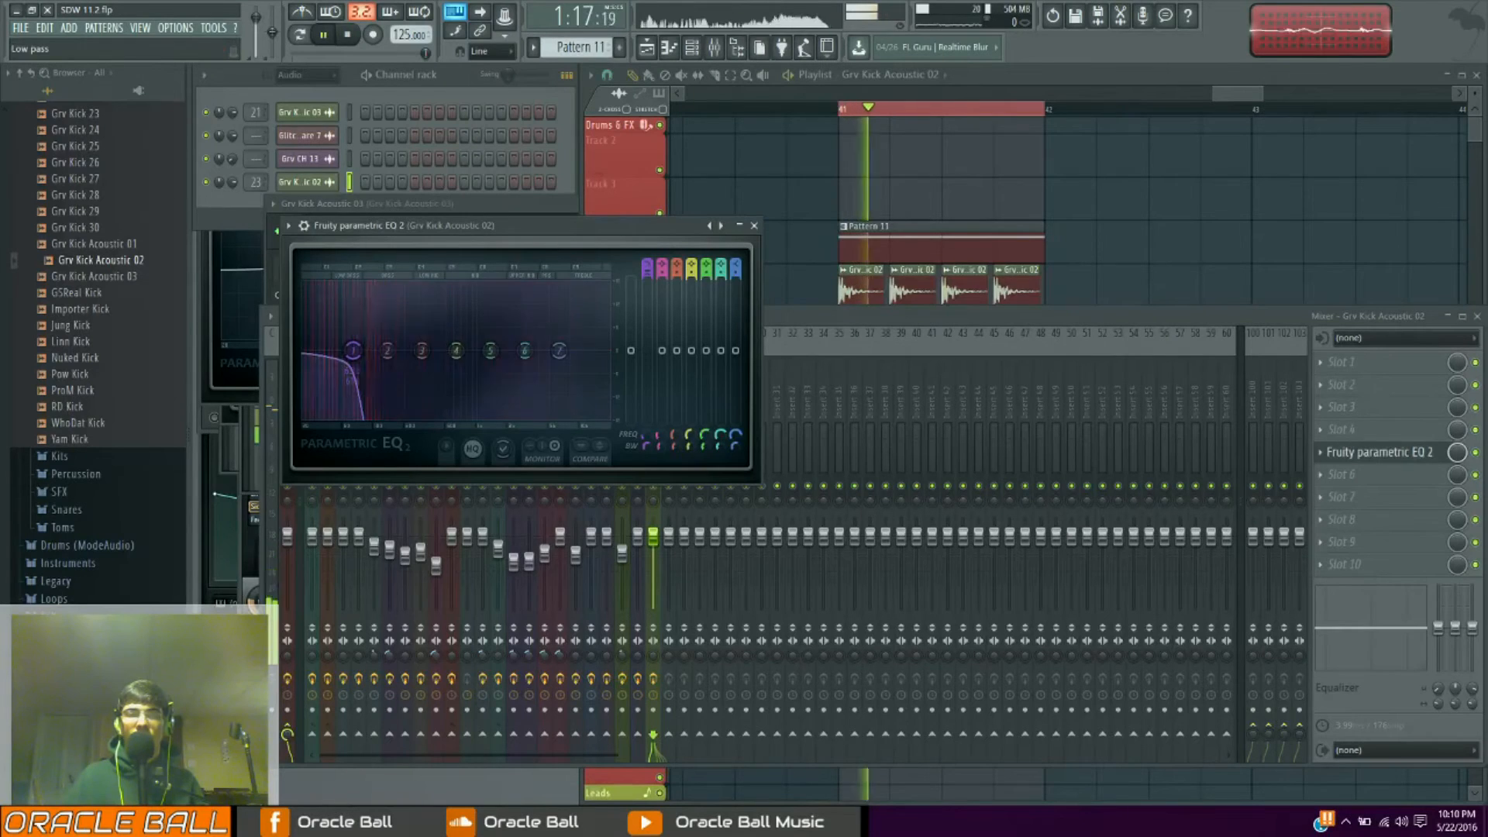
scroll(647, 268, up, 3)
key(space)
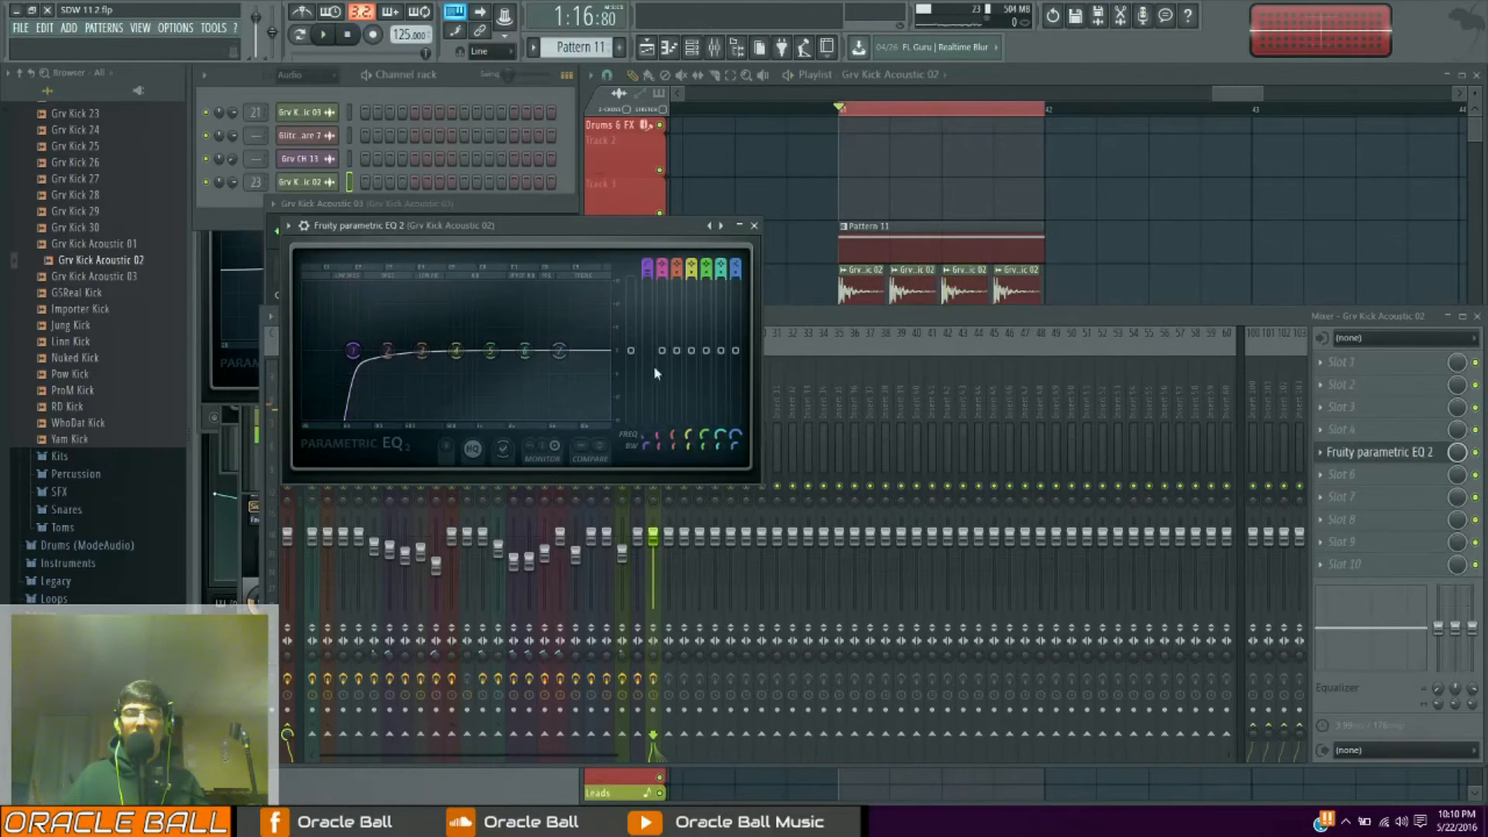
key(space)
drag(352, 350, 419, 350)
drag(560, 350, 609, 419)
key(space)
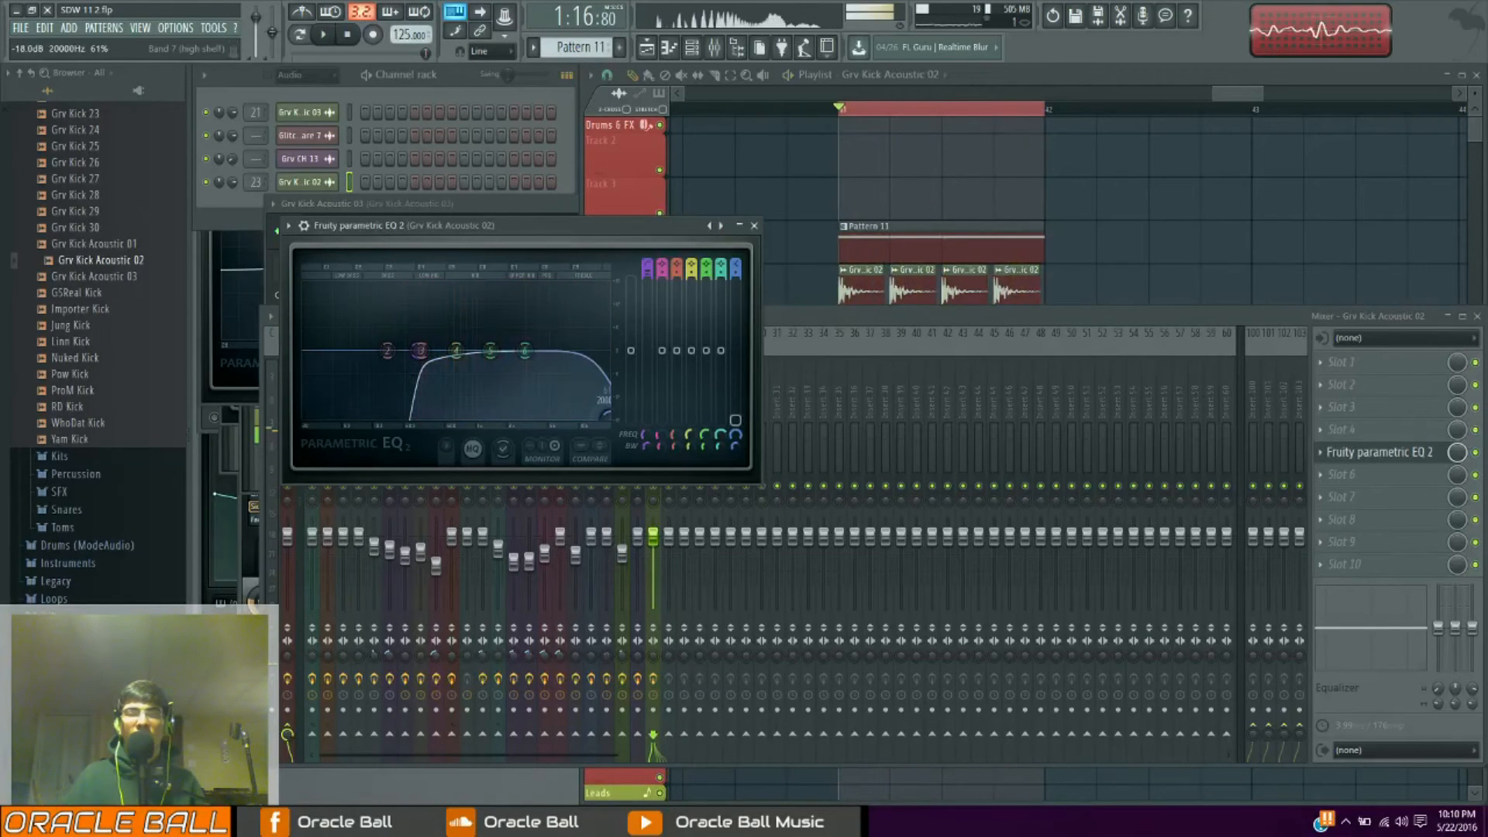
Cut EQ bands 4 and 5, dip band 3 slightly at 1367 Hz, and shift band 6 higher with a slight boost
drag(526, 349, 550, 375)
key(space)
key(space)
drag(456, 350, 491, 360)
key(space)
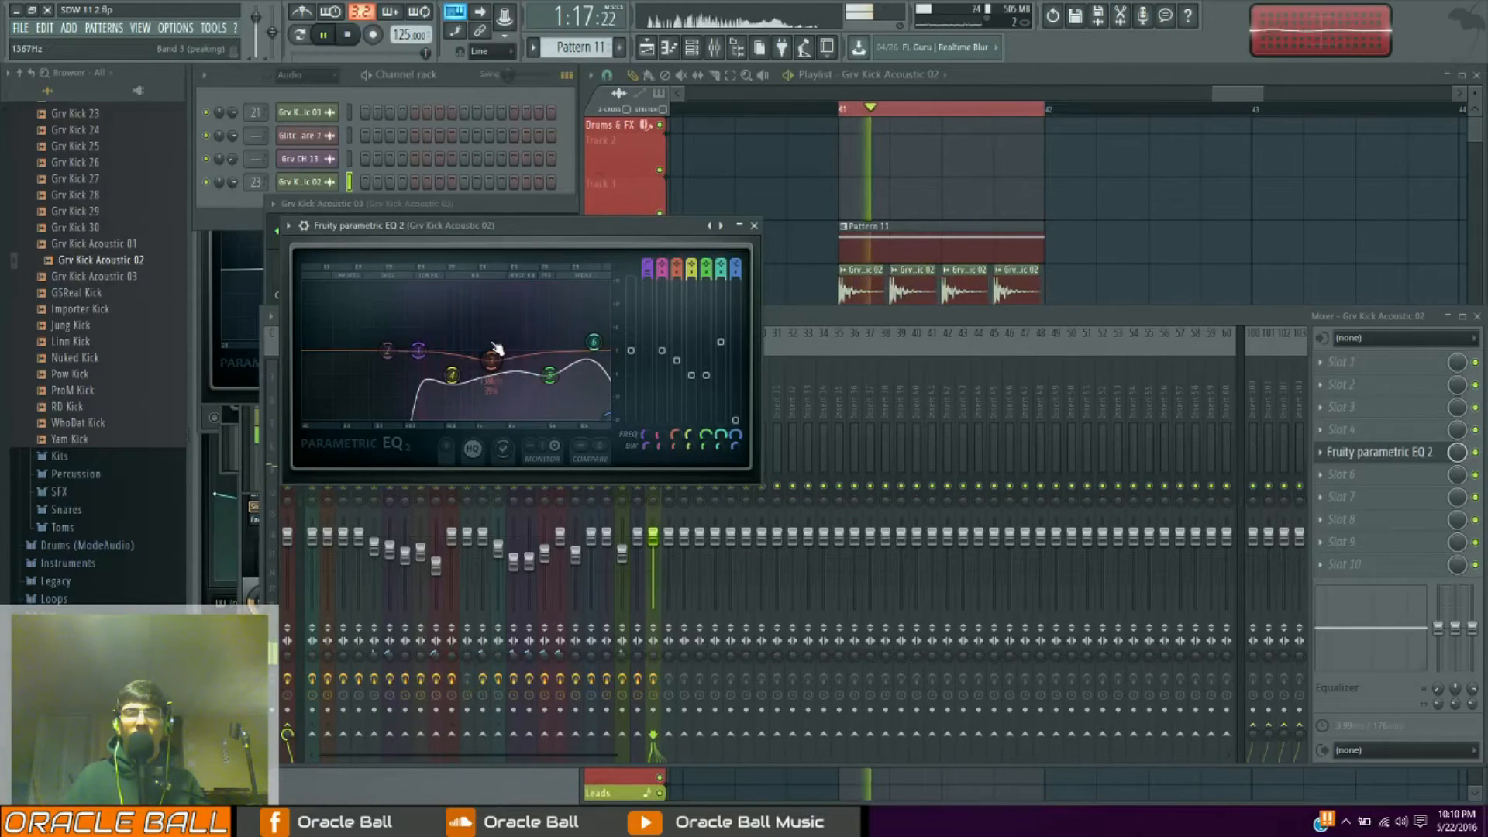
Lower the volume fader of mixer track 23, adjust its stereo separation, and audition the layered kick
click(913, 340)
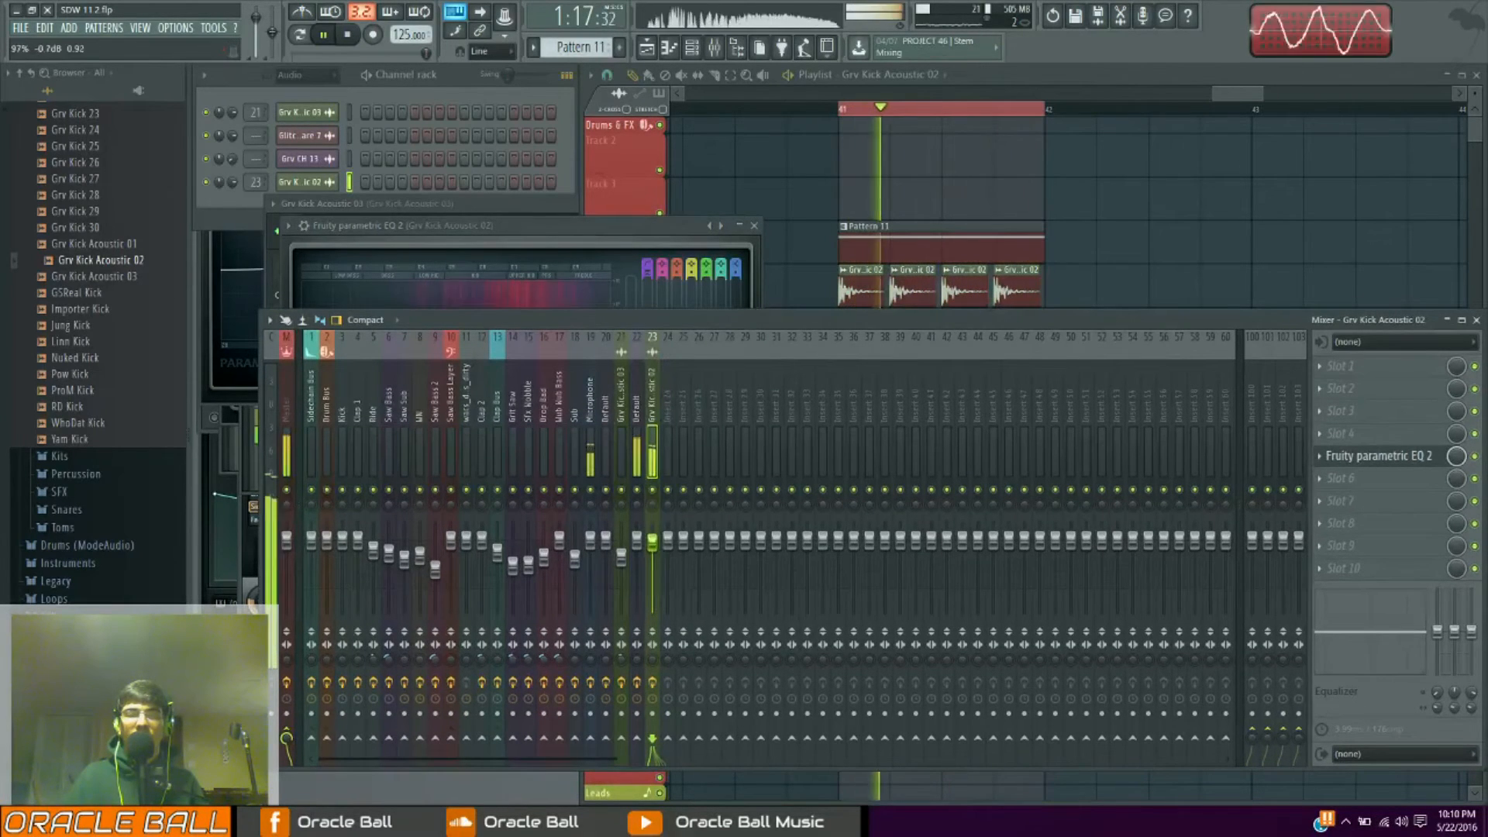
drag(651, 538, 655, 584)
drag(652, 659, 652, 676)
drag(652, 583, 654, 577)
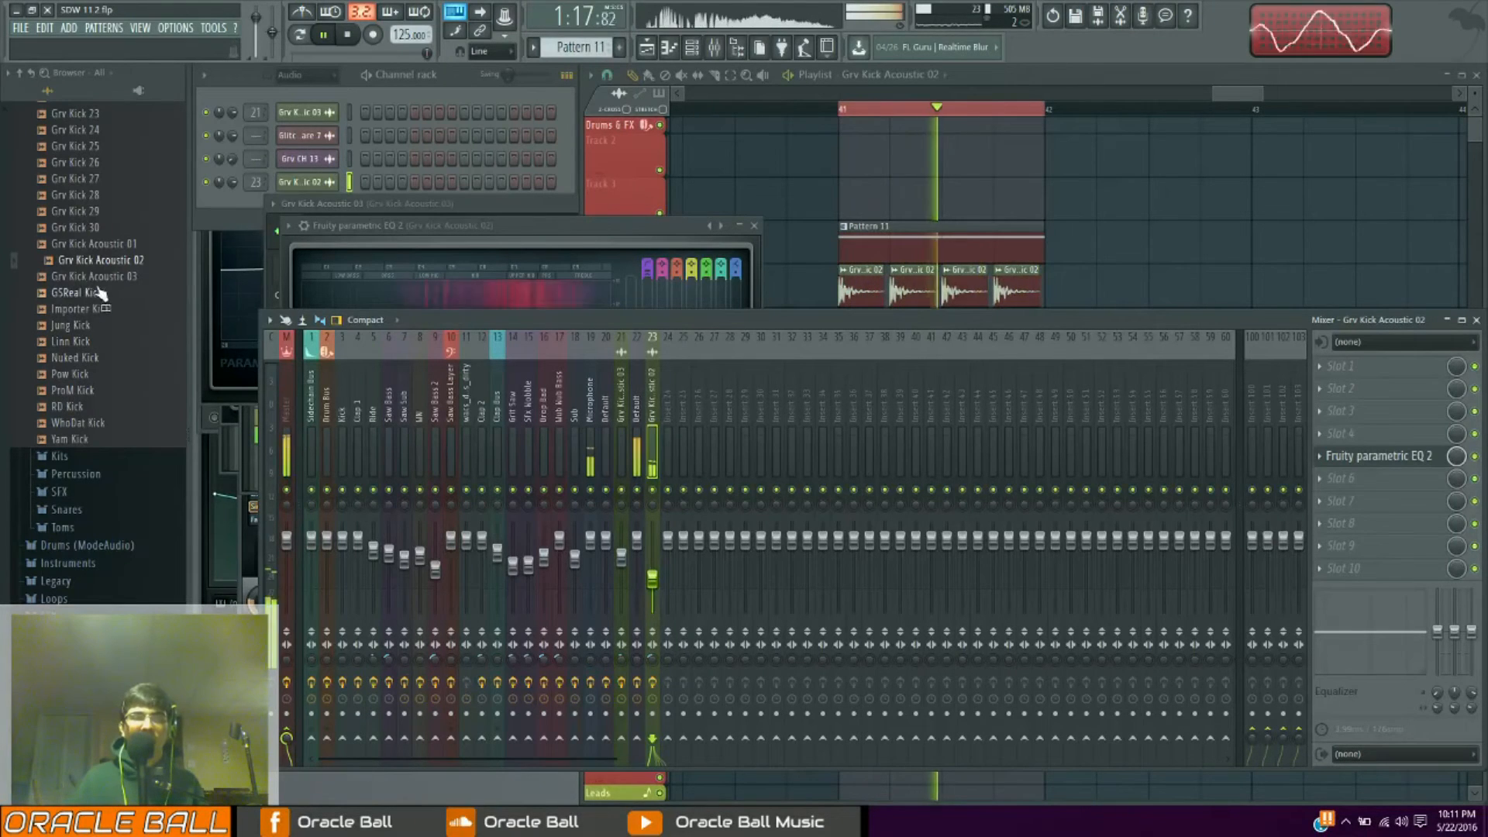
key(space)
key(space)
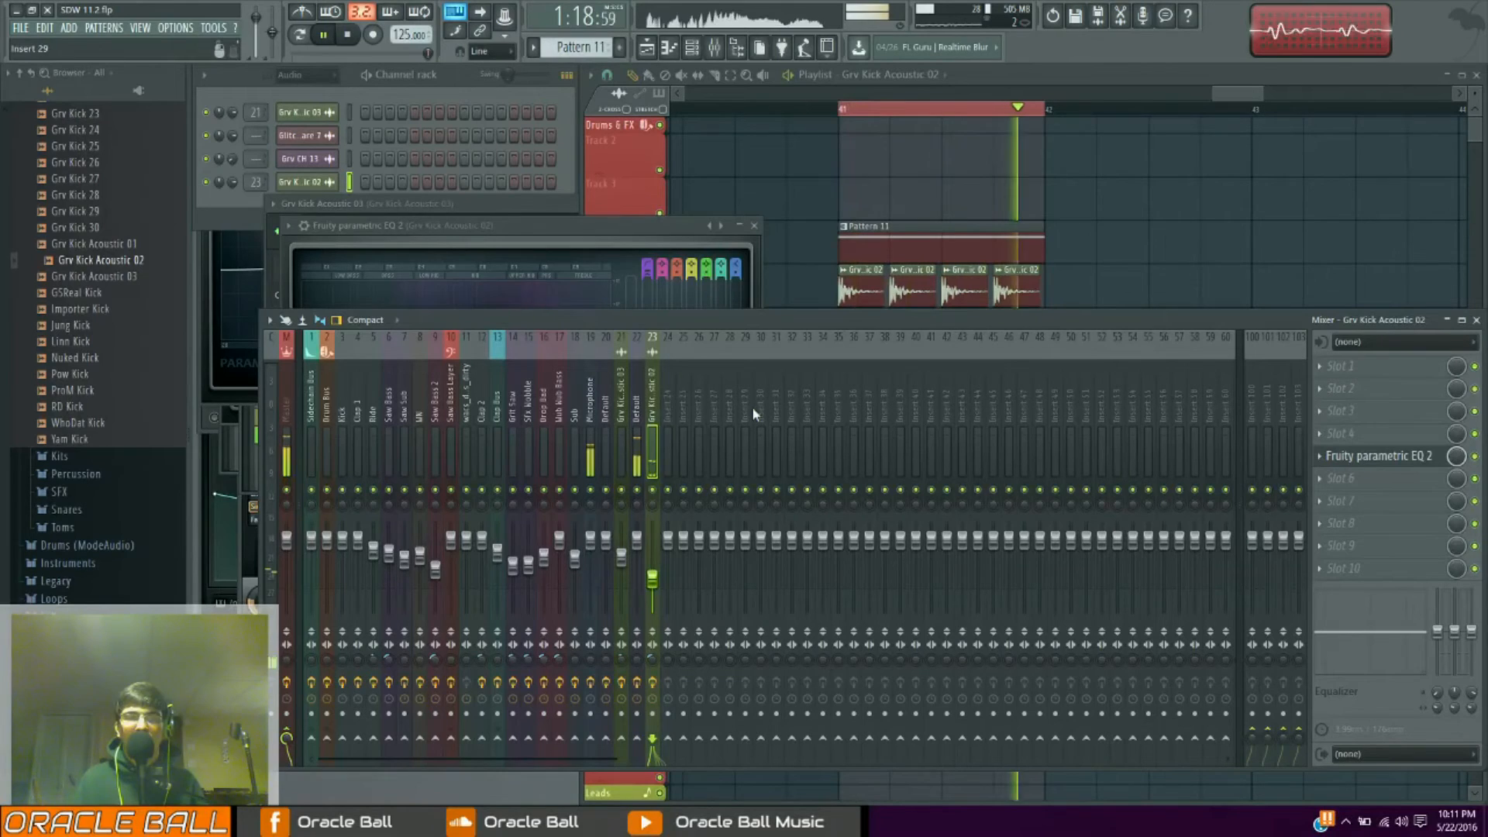
key(space)
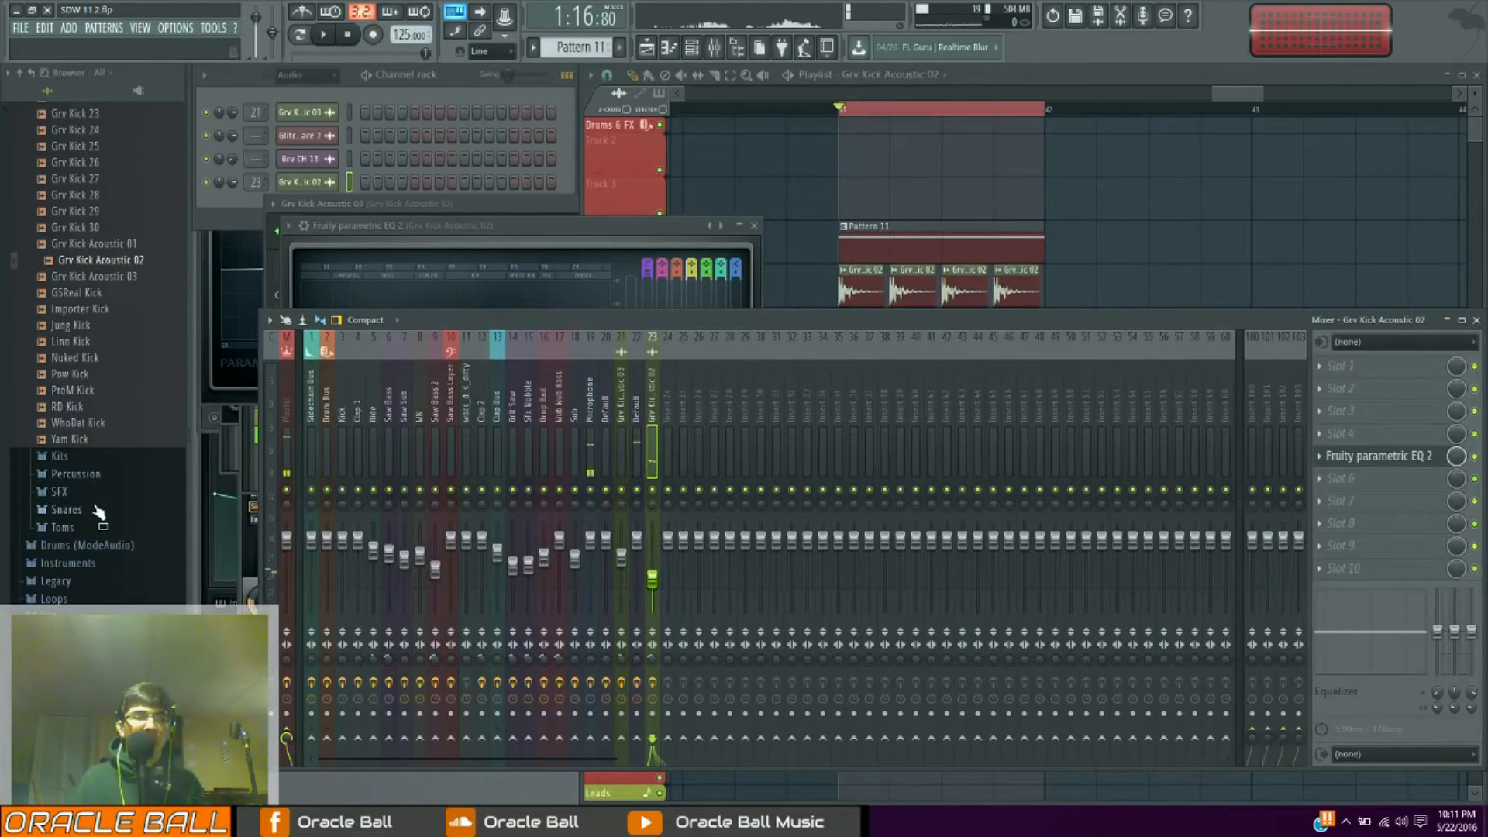
Expand the Hats folder in the browser and audition the Grv CH 14 and Grv CH 11 samples
scroll(99, 525, up, 12)
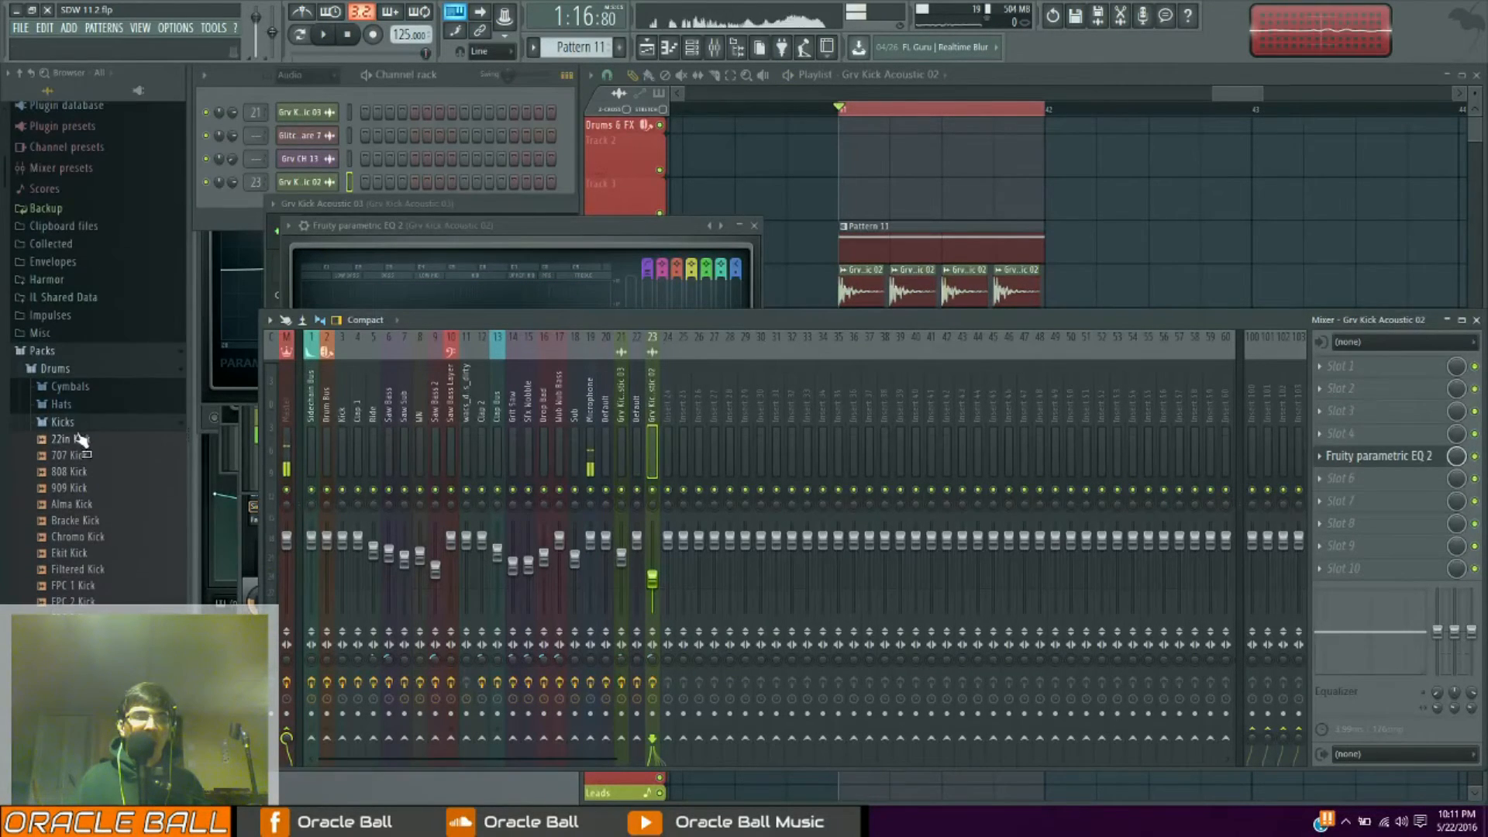
click(83, 408)
click(99, 467)
click(95, 454)
scroll(99, 508, down, 10)
click(114, 521)
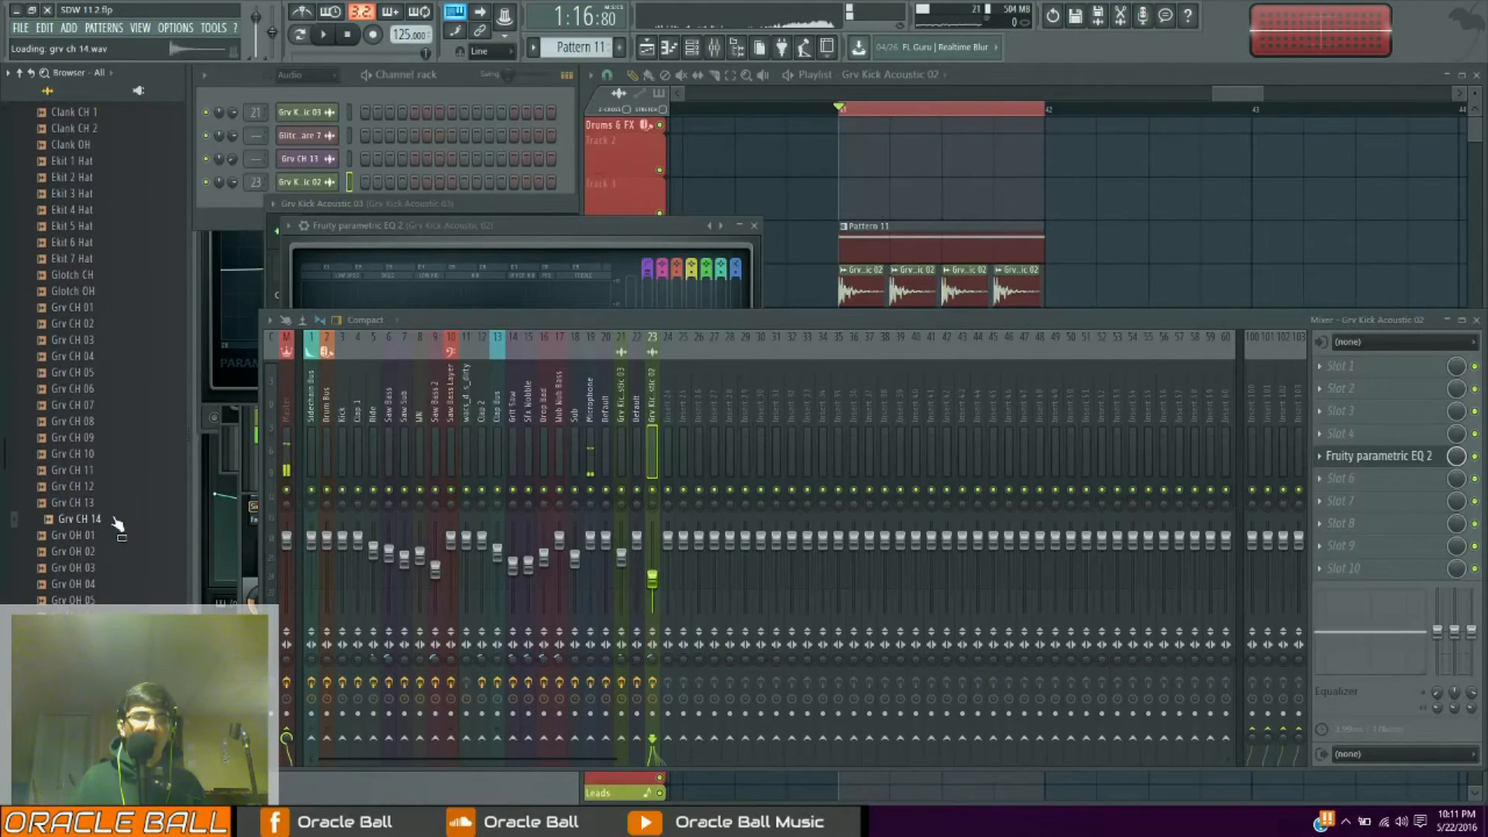
click(113, 470)
Place Grv CH 11 on playlist Track 6 on all four beats of bar 41 and play the loop
drag(114, 470, 1059, 207)
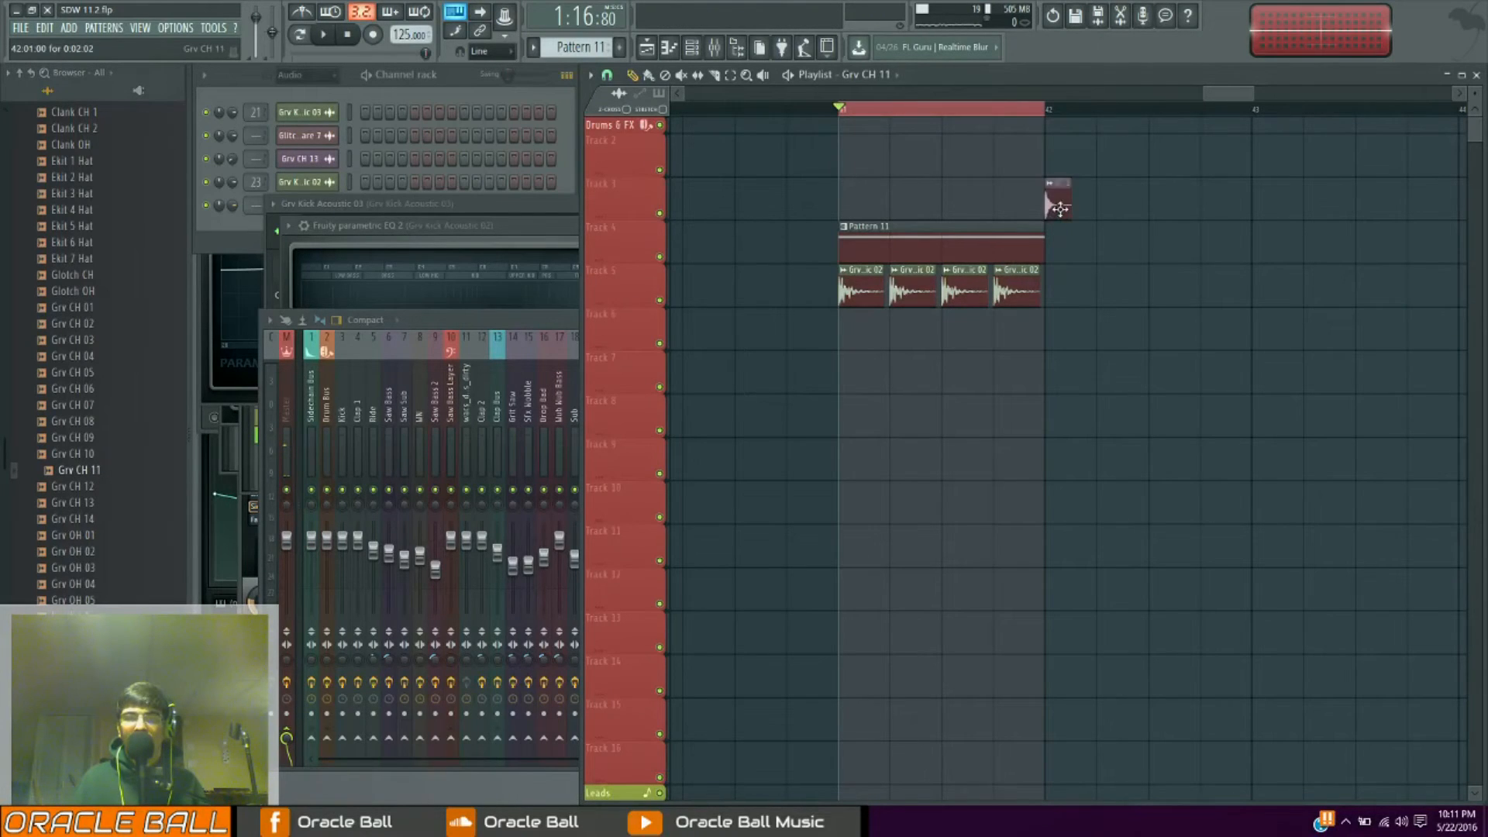
drag(861, 392, 861, 325)
click(903, 333)
click(954, 334)
key(space)
Lower the Grv CH 11 channel's volume to about 14% and add a fade-out to its sample
double_click(955, 332)
drag(663, 311, 663, 368)
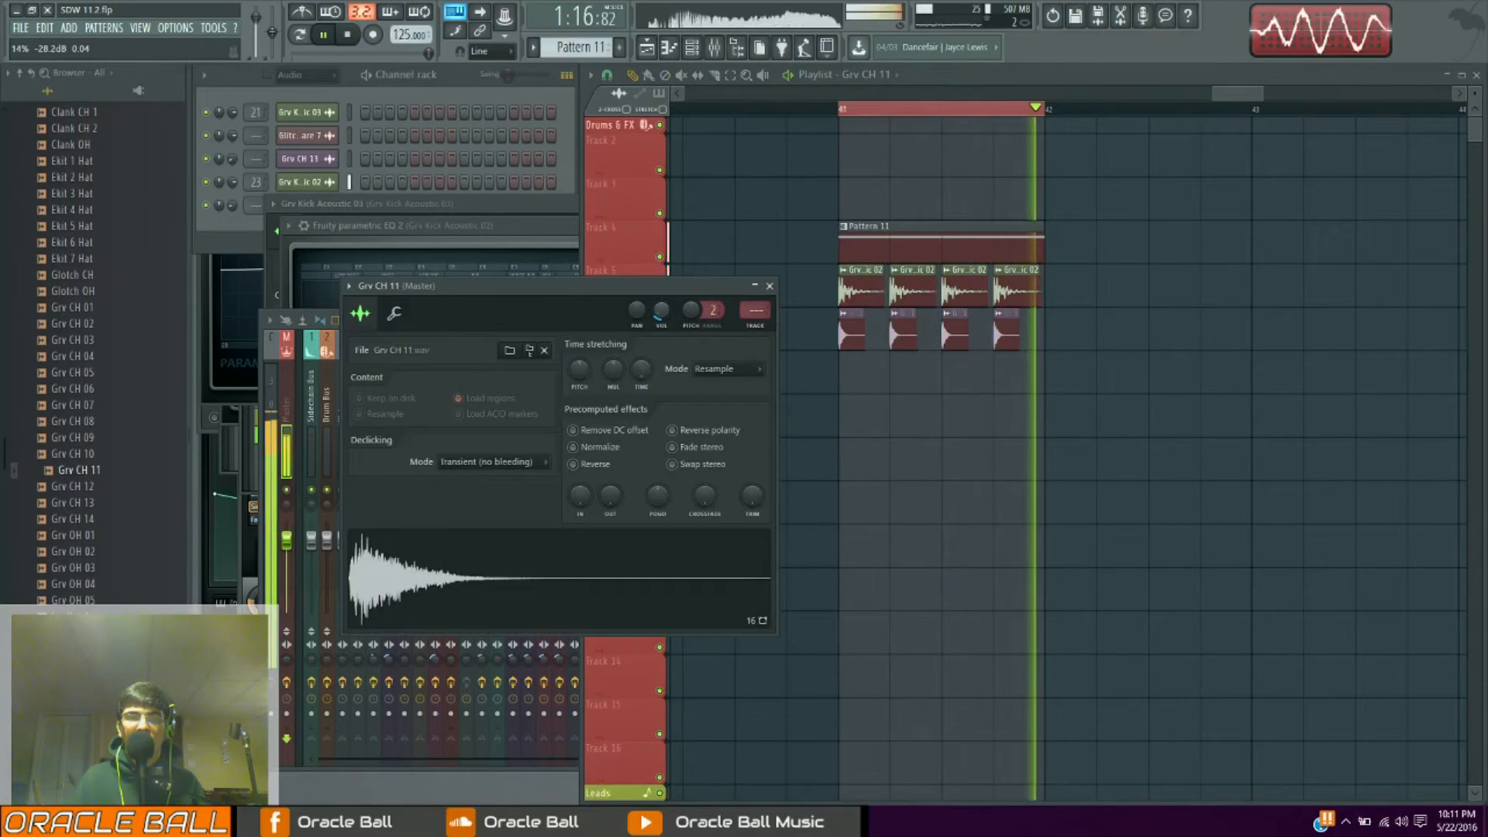
click(714, 48)
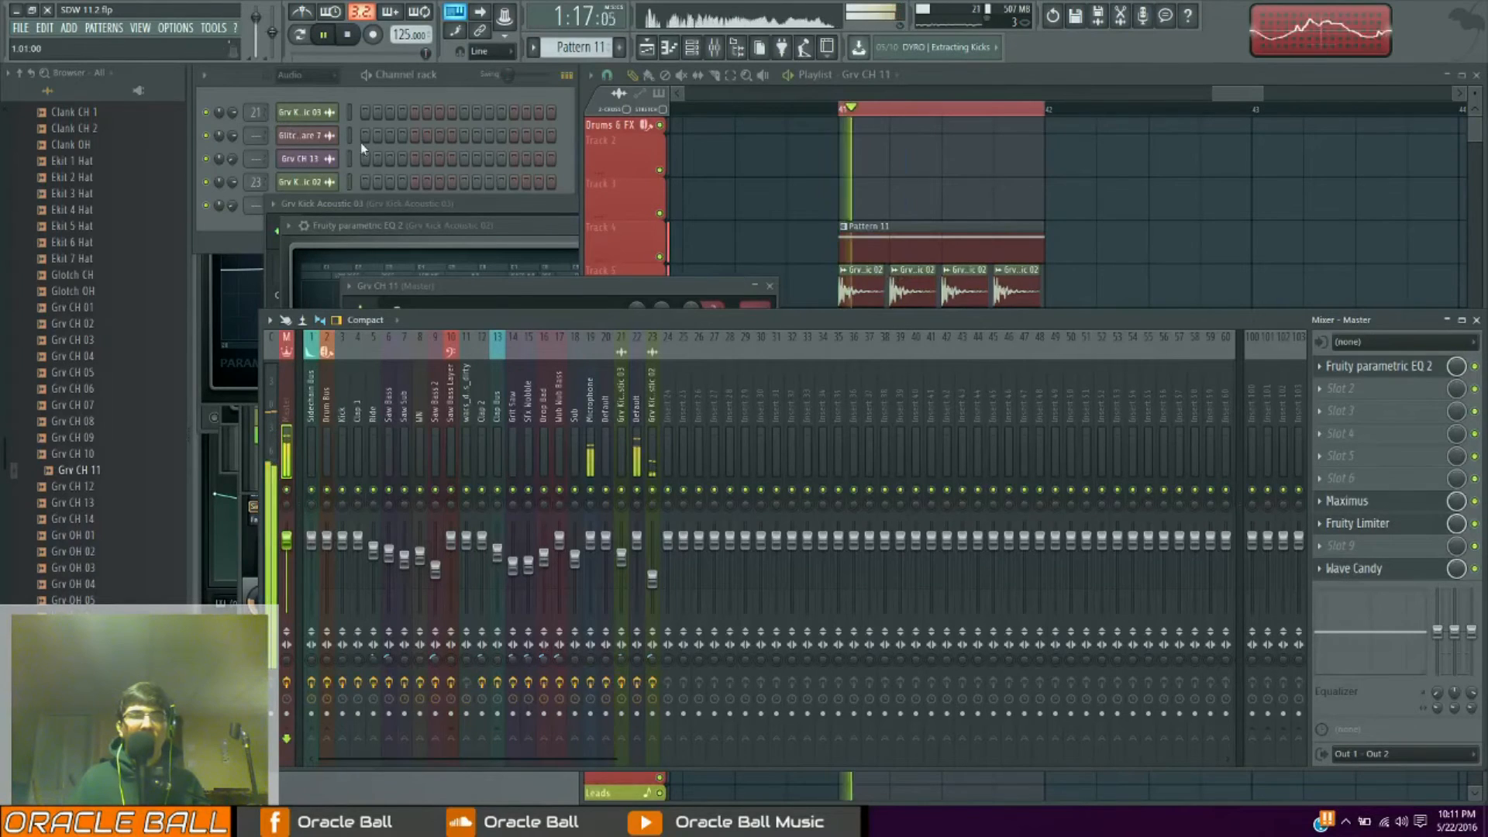
click(371, 92)
click(314, 210)
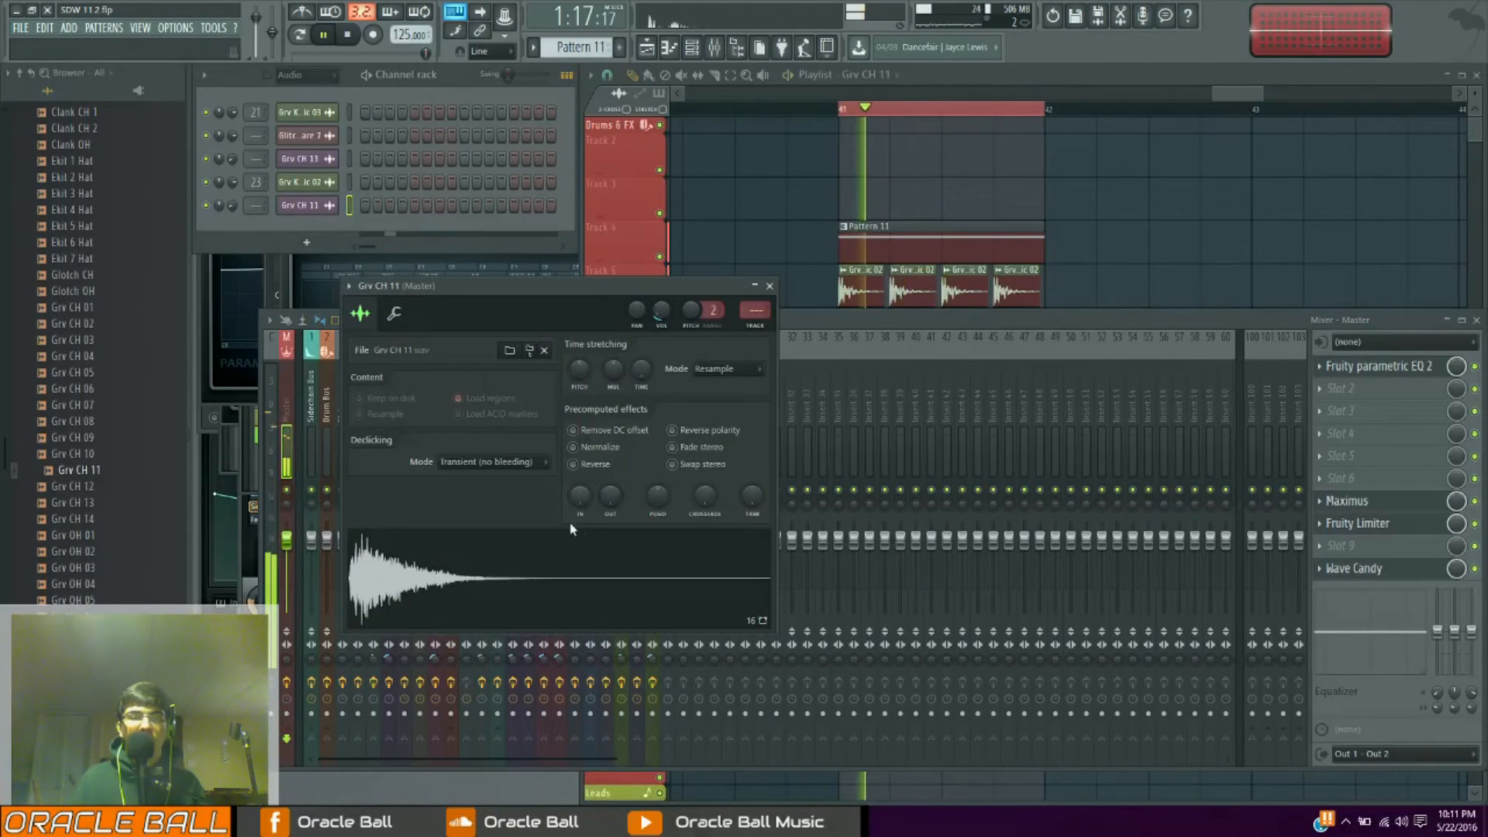
drag(610, 496, 610, 476)
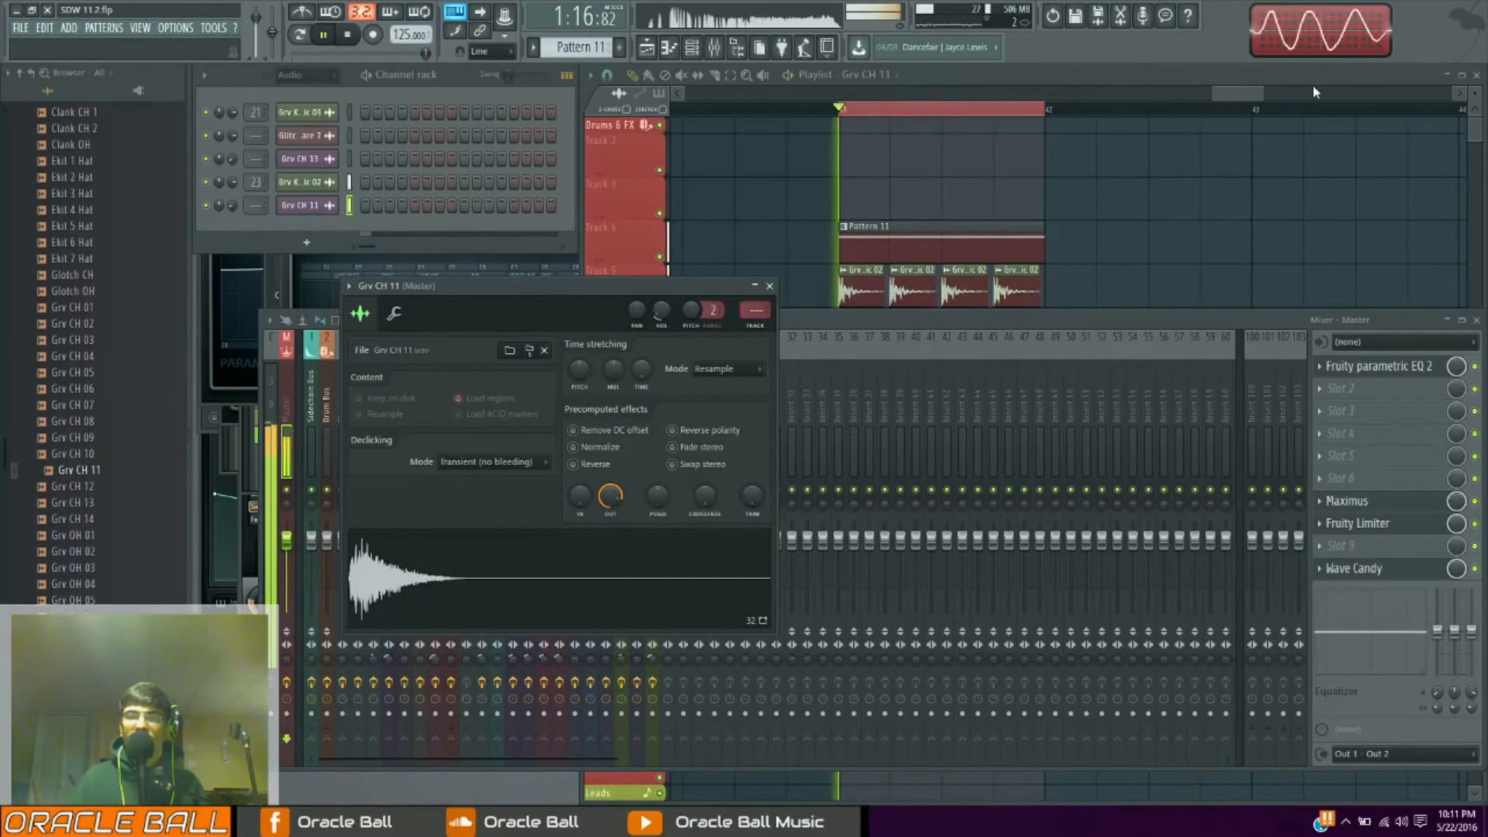
Stop the loop and load Edison into slot 4 of the Master mixer track
key(space)
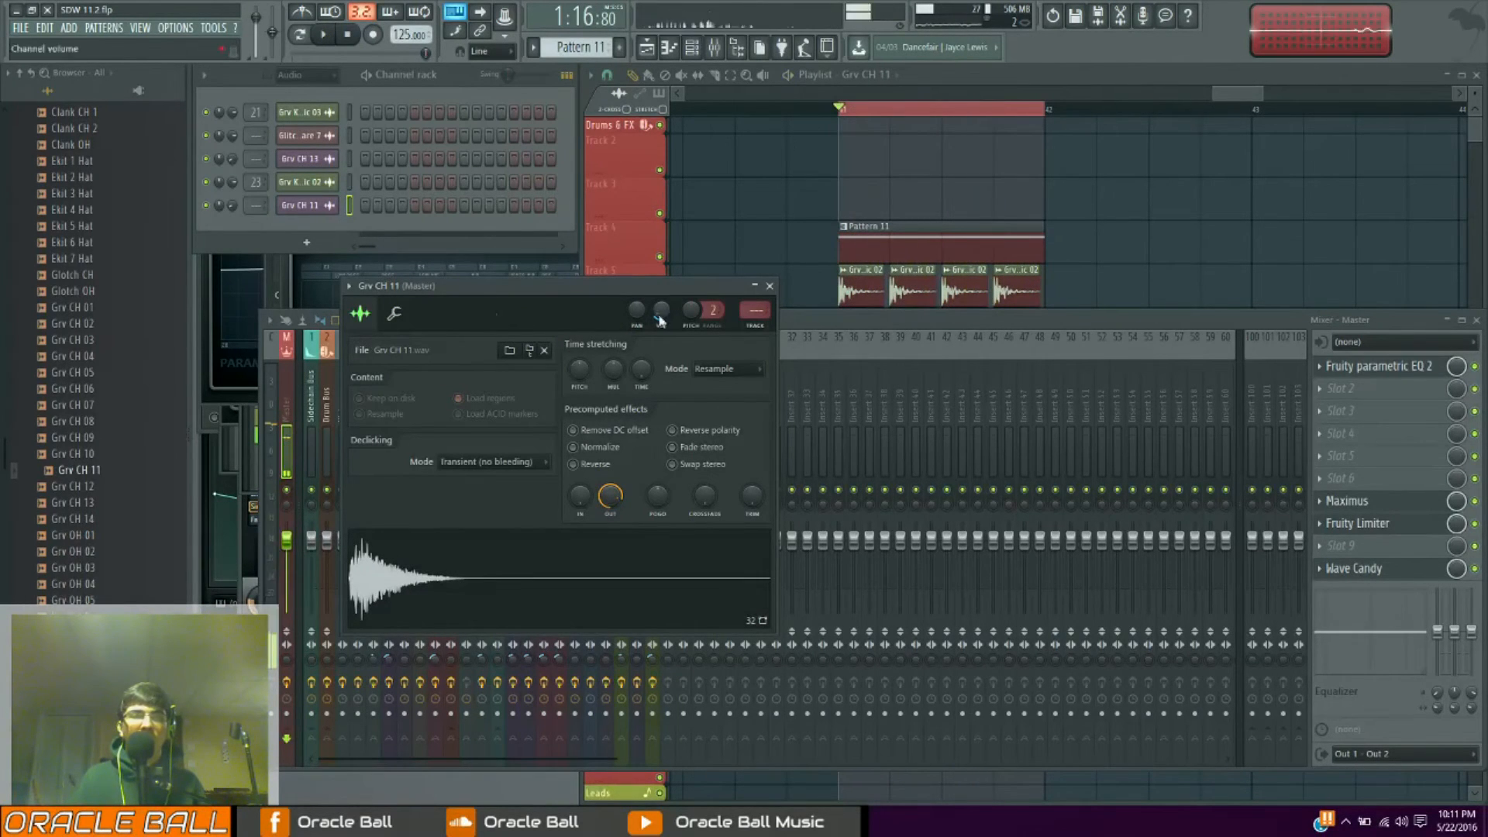
click(920, 326)
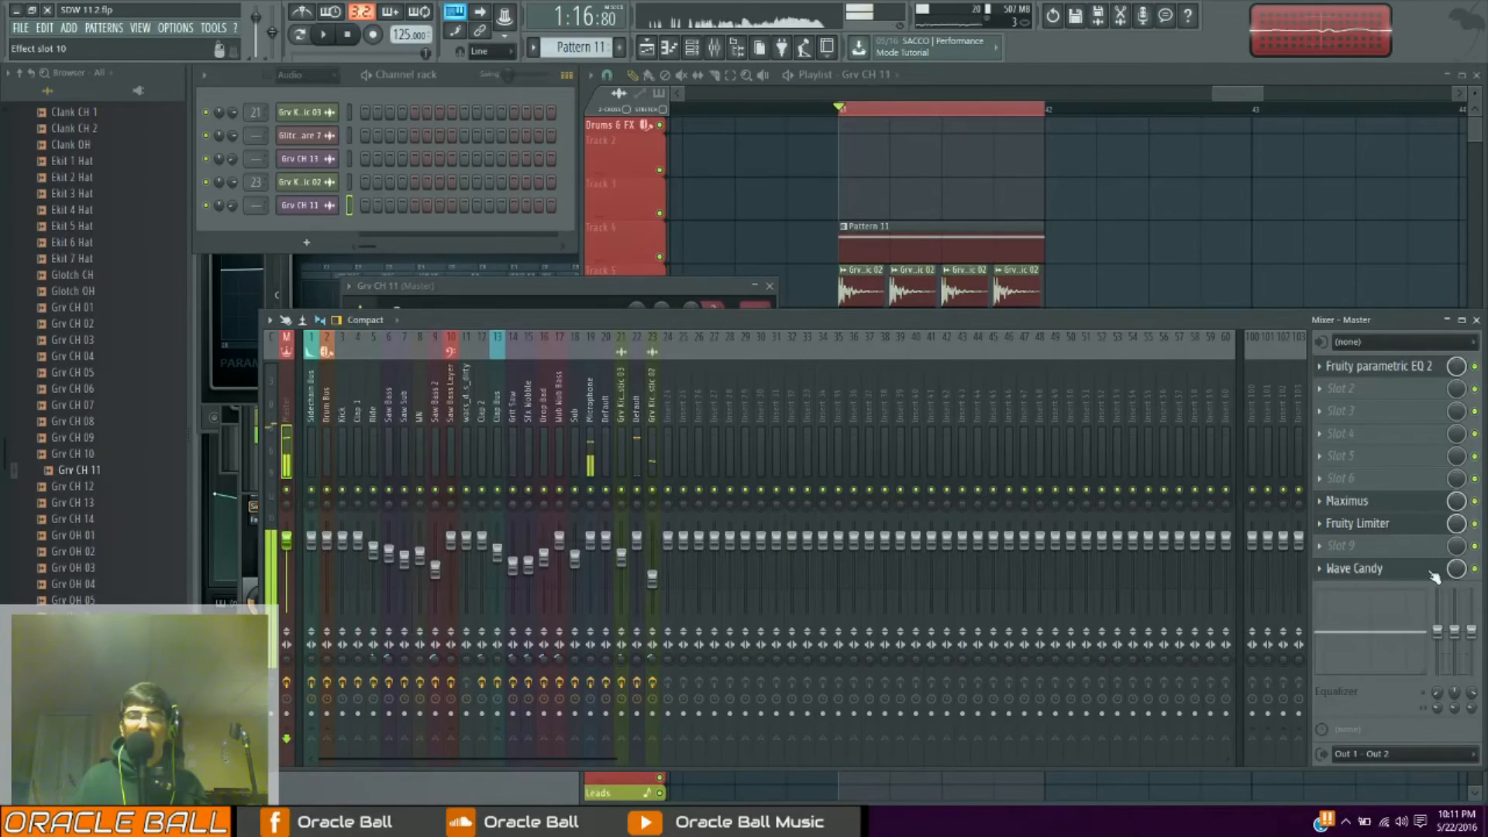
click(1319, 366)
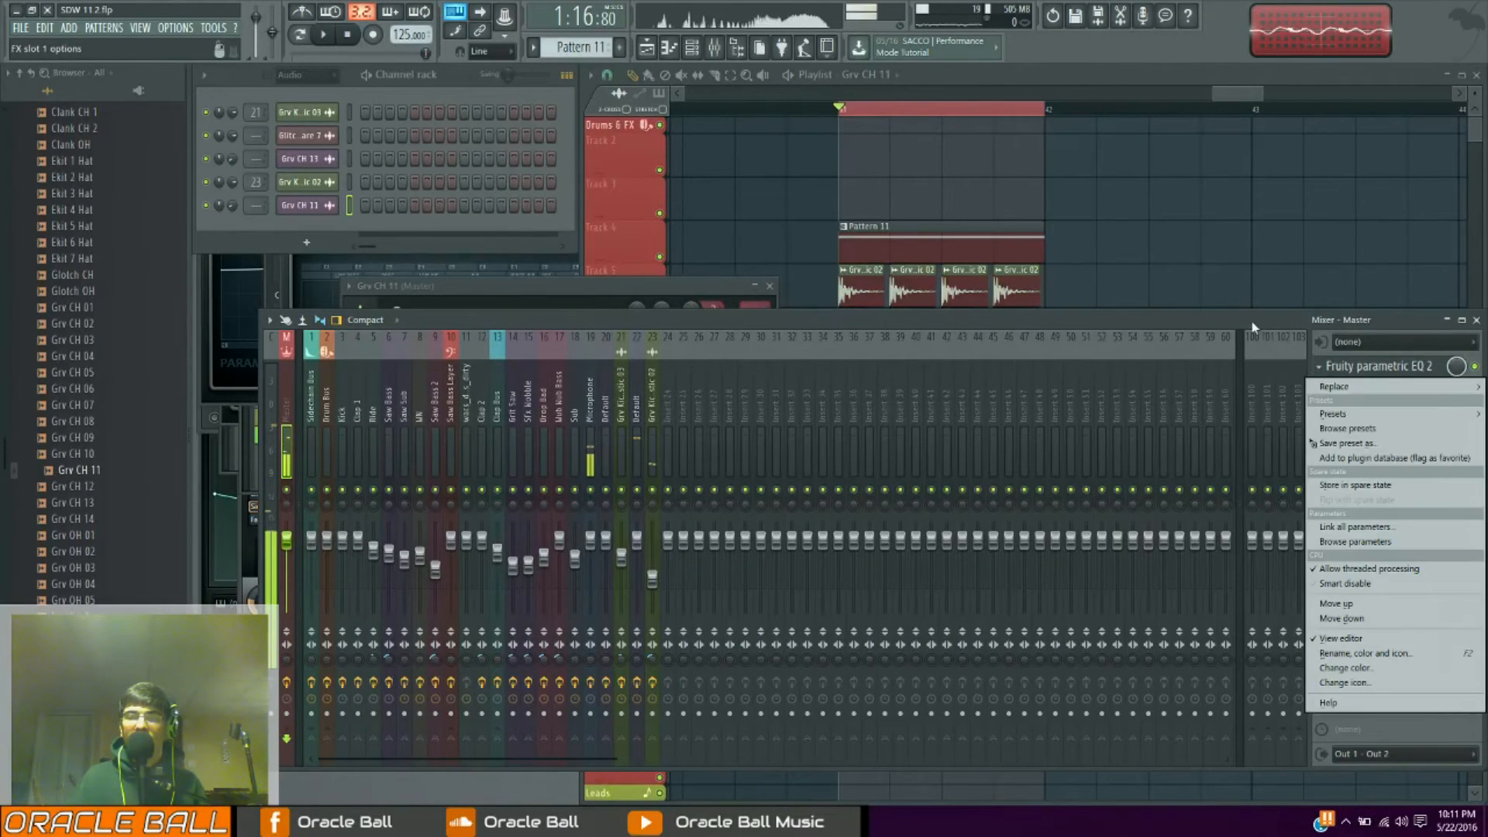
click(1253, 326)
click(1441, 433)
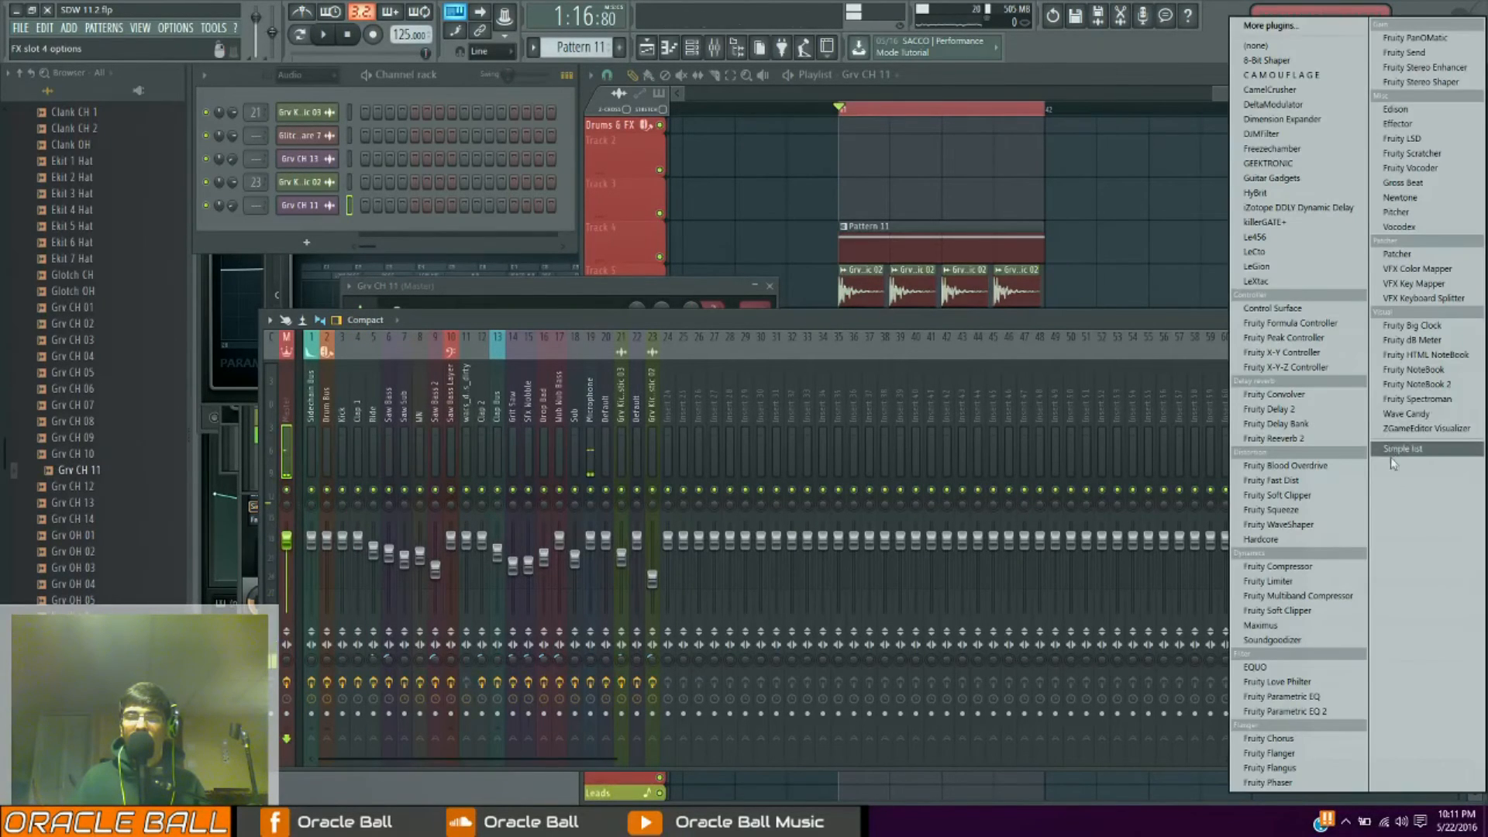
click(1395, 109)
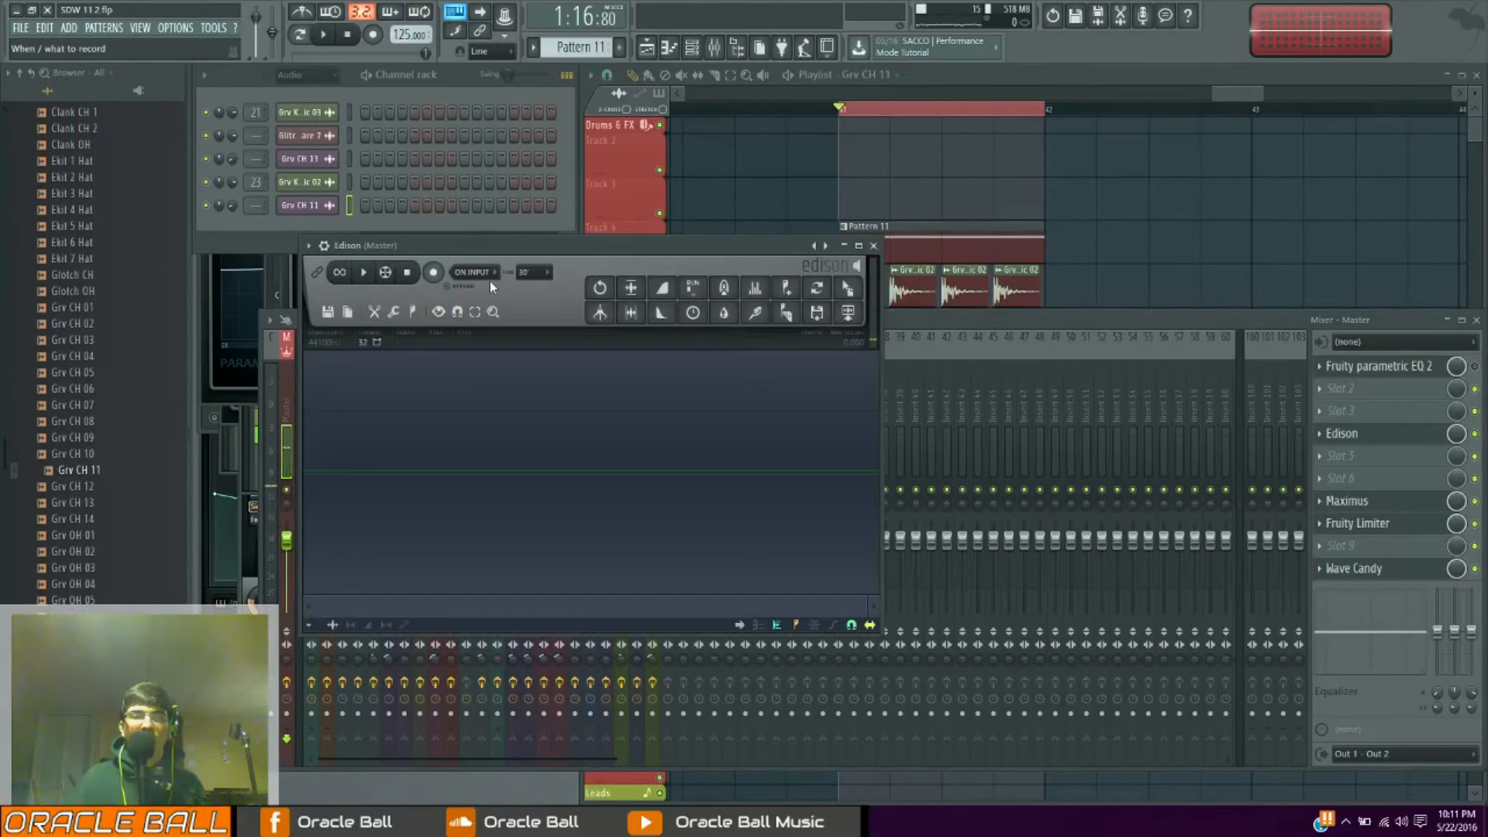
Delete the kick and hat clips on the last three beats of bar 41 and shorten the Pattern 11 clip to one beat
click(1213, 92)
right_click(1019, 291)
right_click(968, 291)
right_click(915, 292)
right_click(908, 329)
right_click(958, 333)
right_click(1010, 331)
drag(1048, 259, 893, 260)
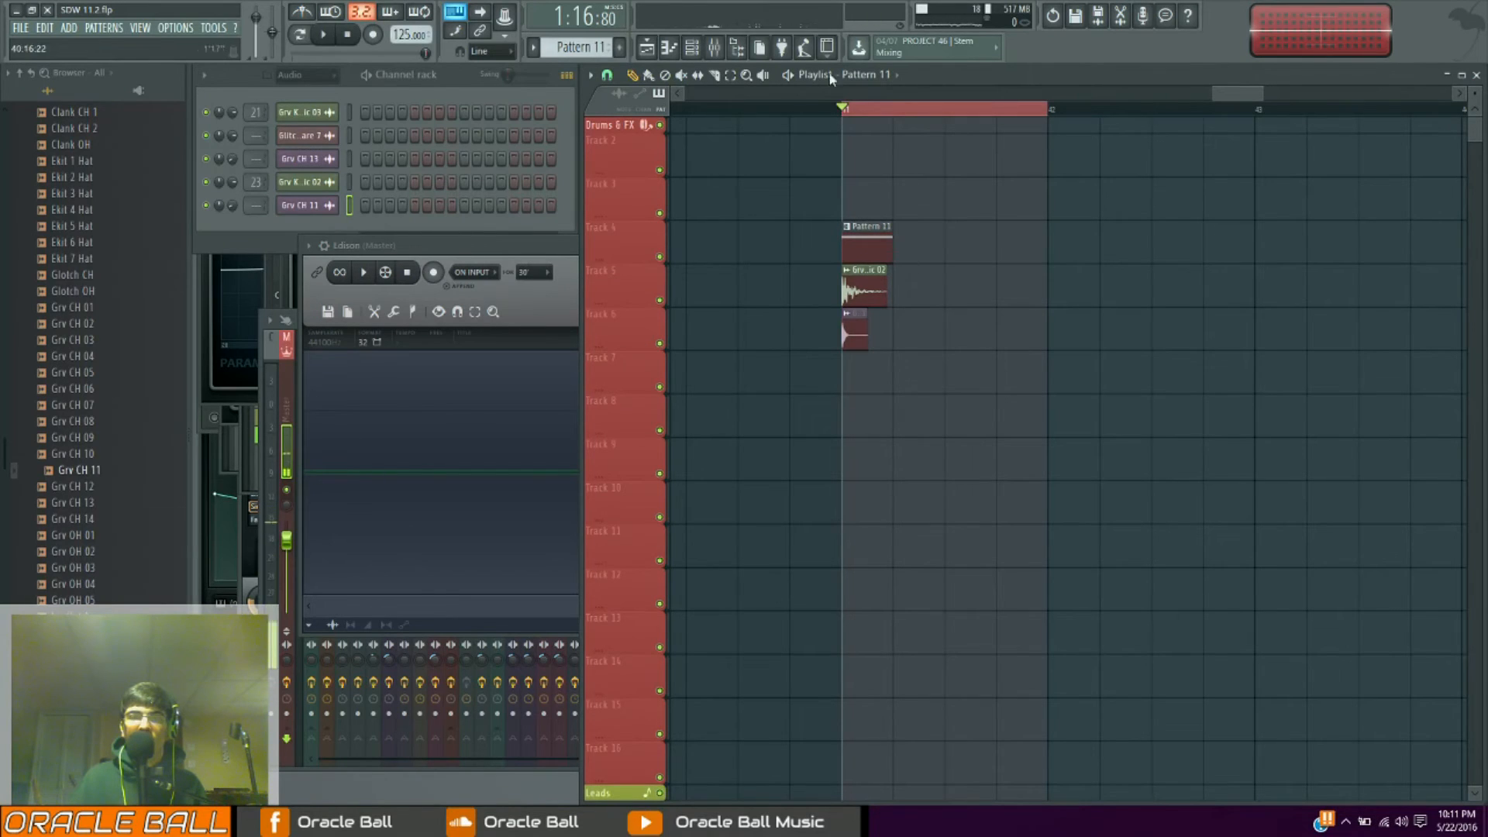
Set Edison to record on play and record one hit of the layered kick from the playlist
click(483, 247)
click(479, 273)
click(452, 306)
click(471, 273)
click(471, 333)
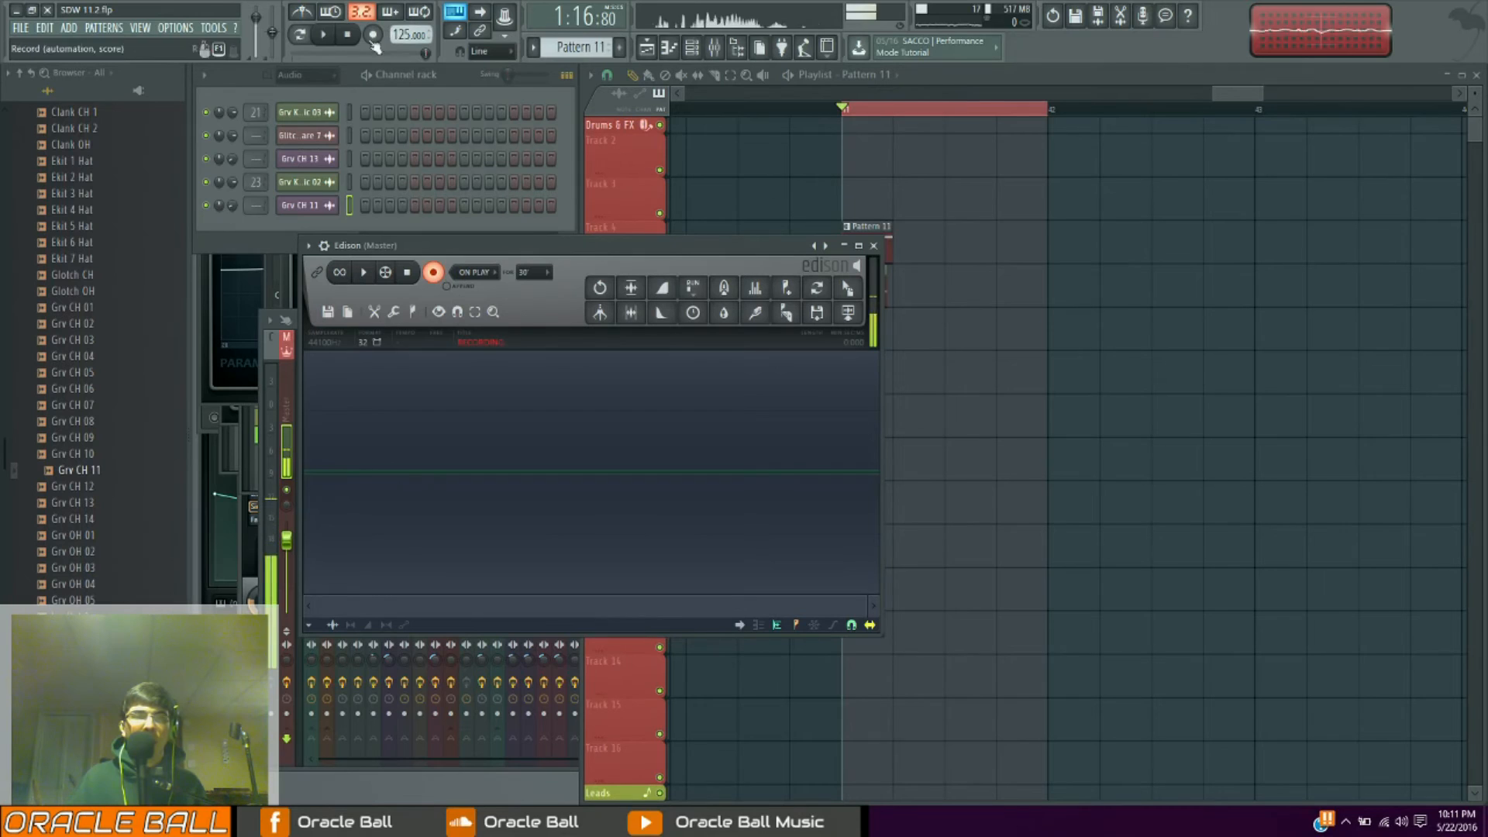
click(324, 35)
key(space)
click(435, 275)
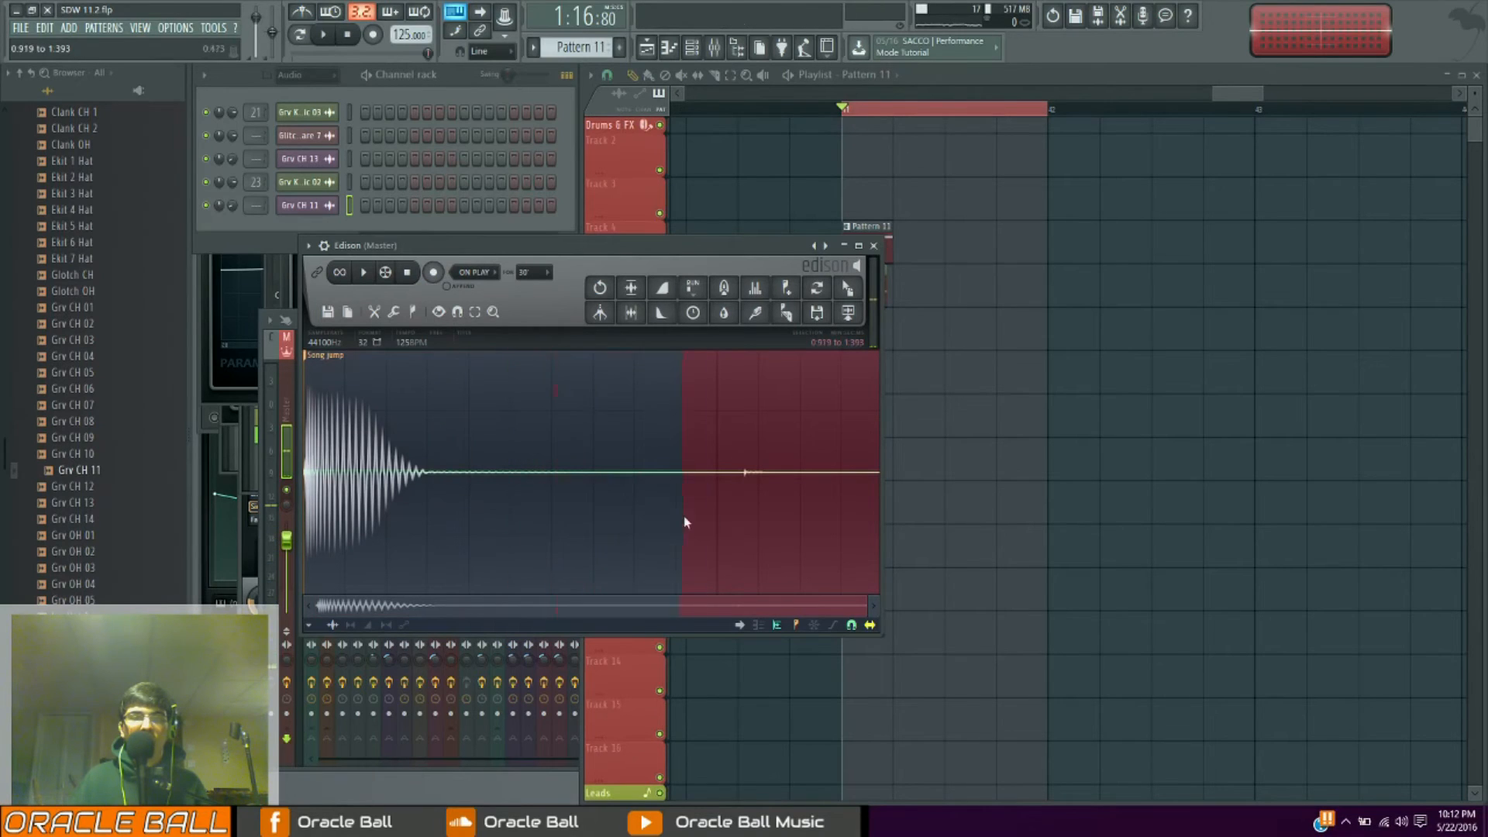
Trim the silent tail off the Edison recording to leave about 0.306 s, auditioning it between cuts
key(Delete)
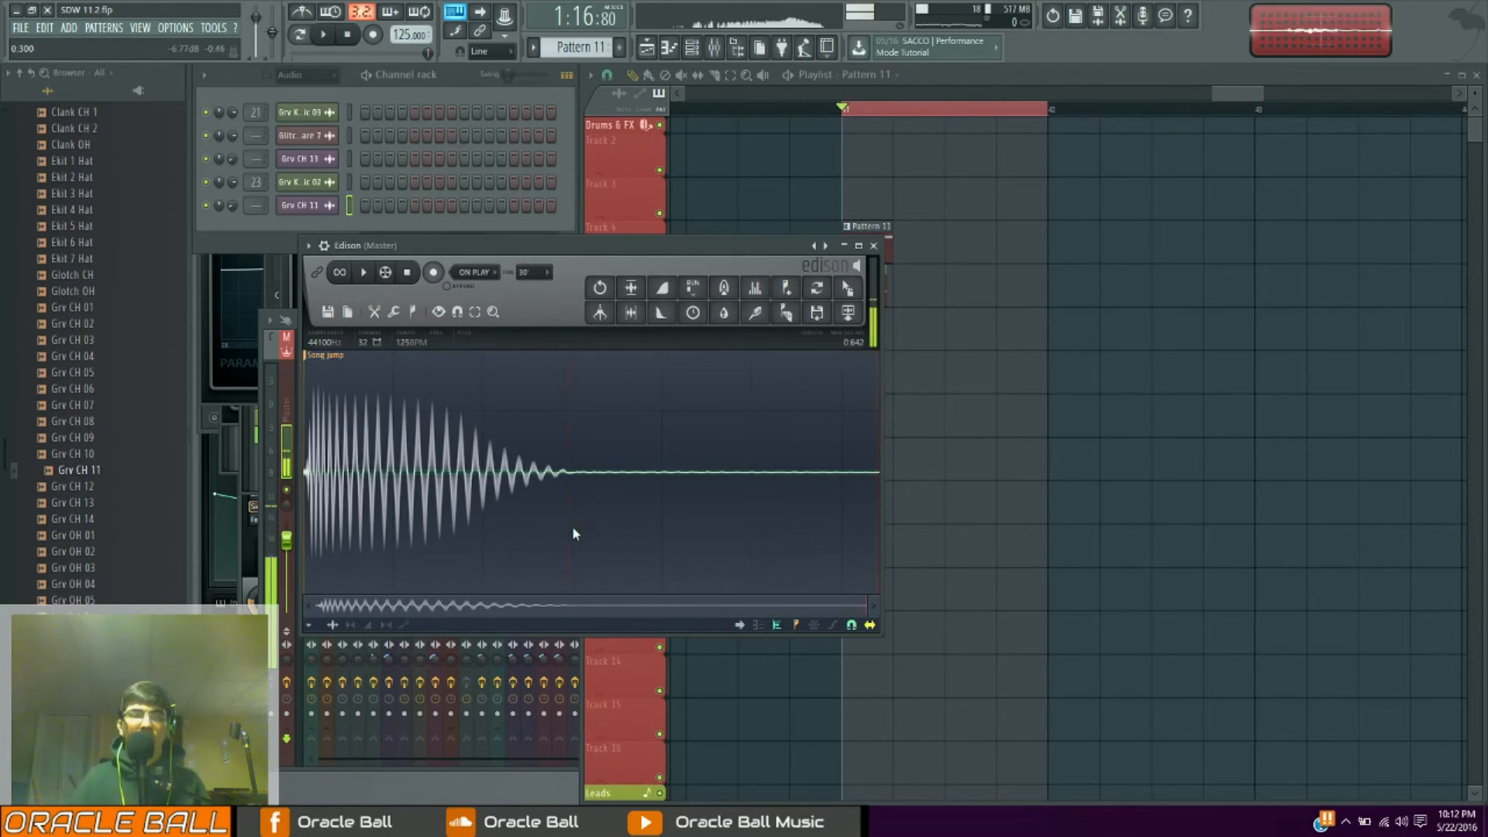
click(364, 273)
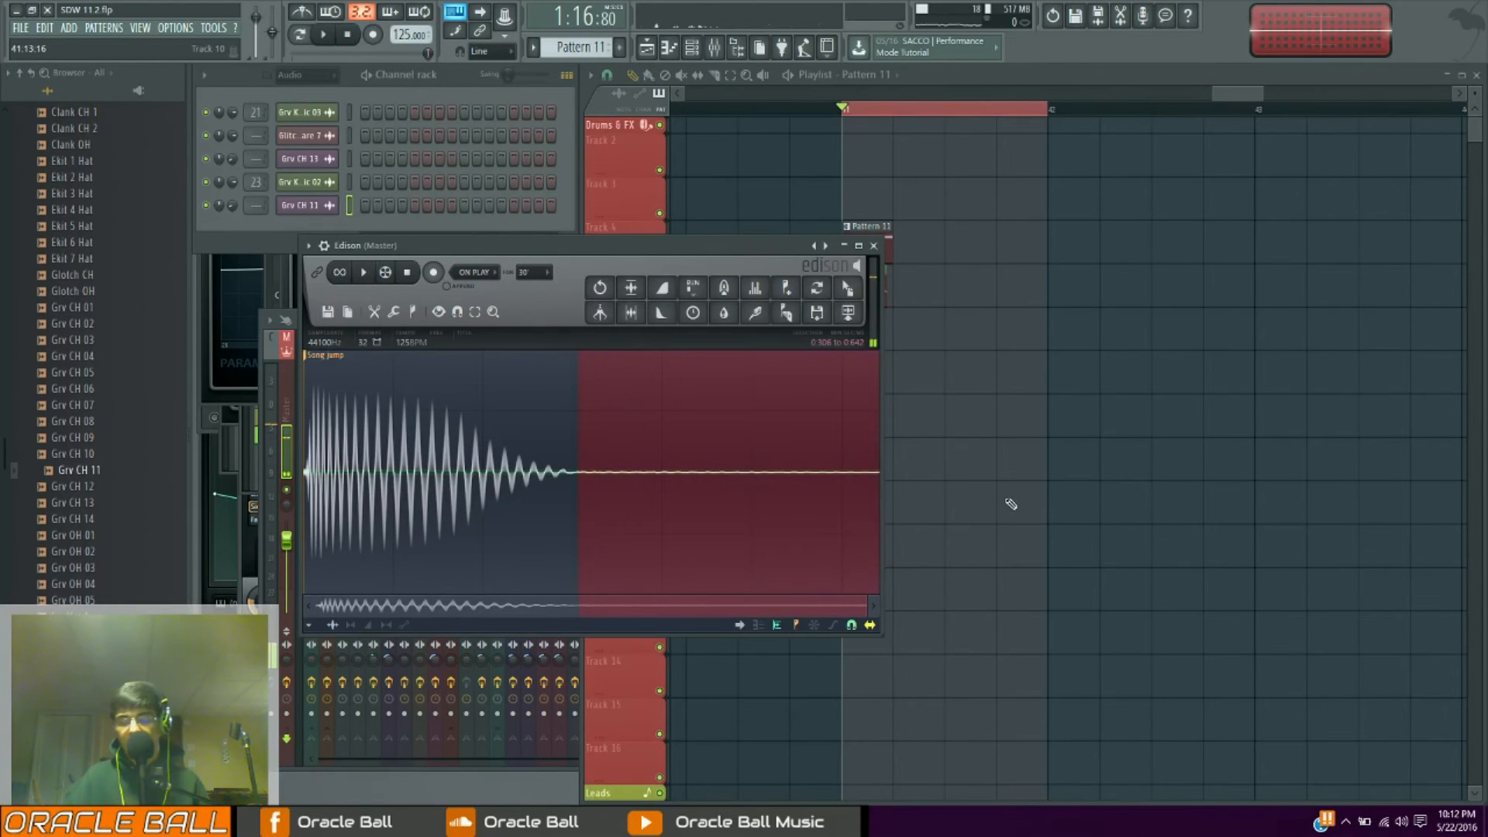
key(Delete)
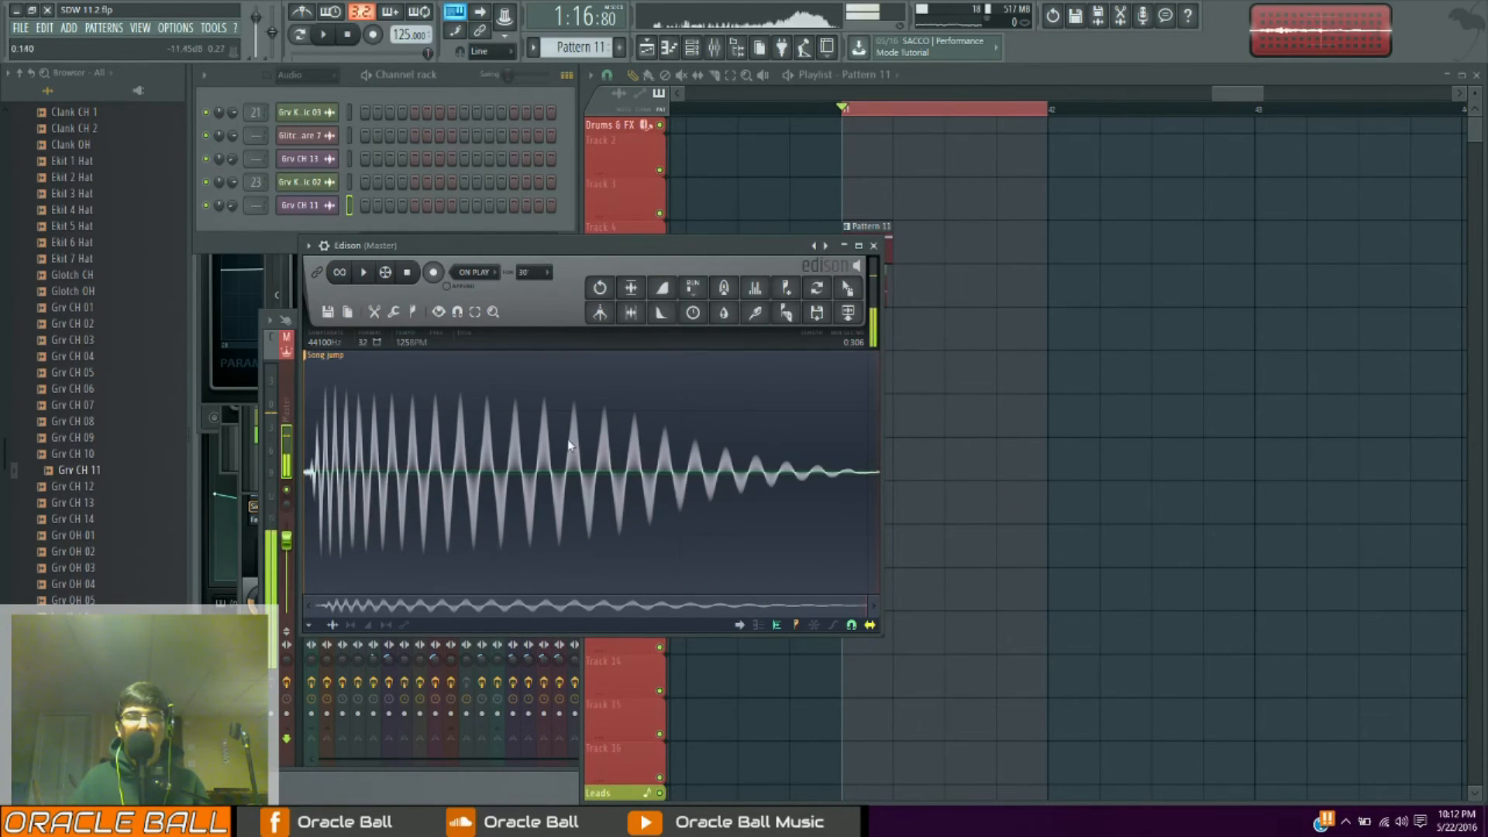
Normalize the kick recording and fade out its tail from about 0.207 s
click(631, 287)
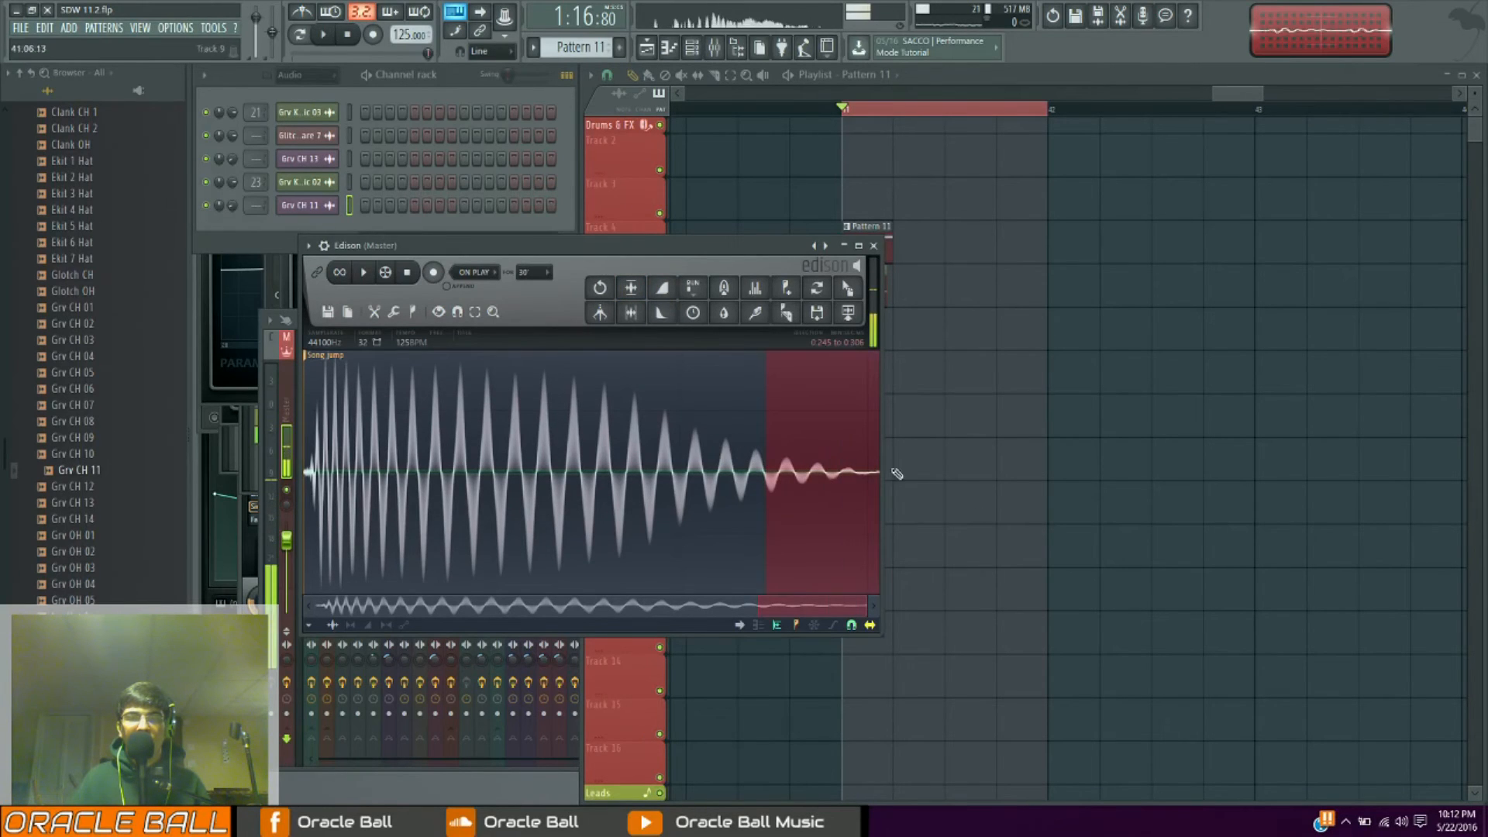
drag(764, 425, 694, 432)
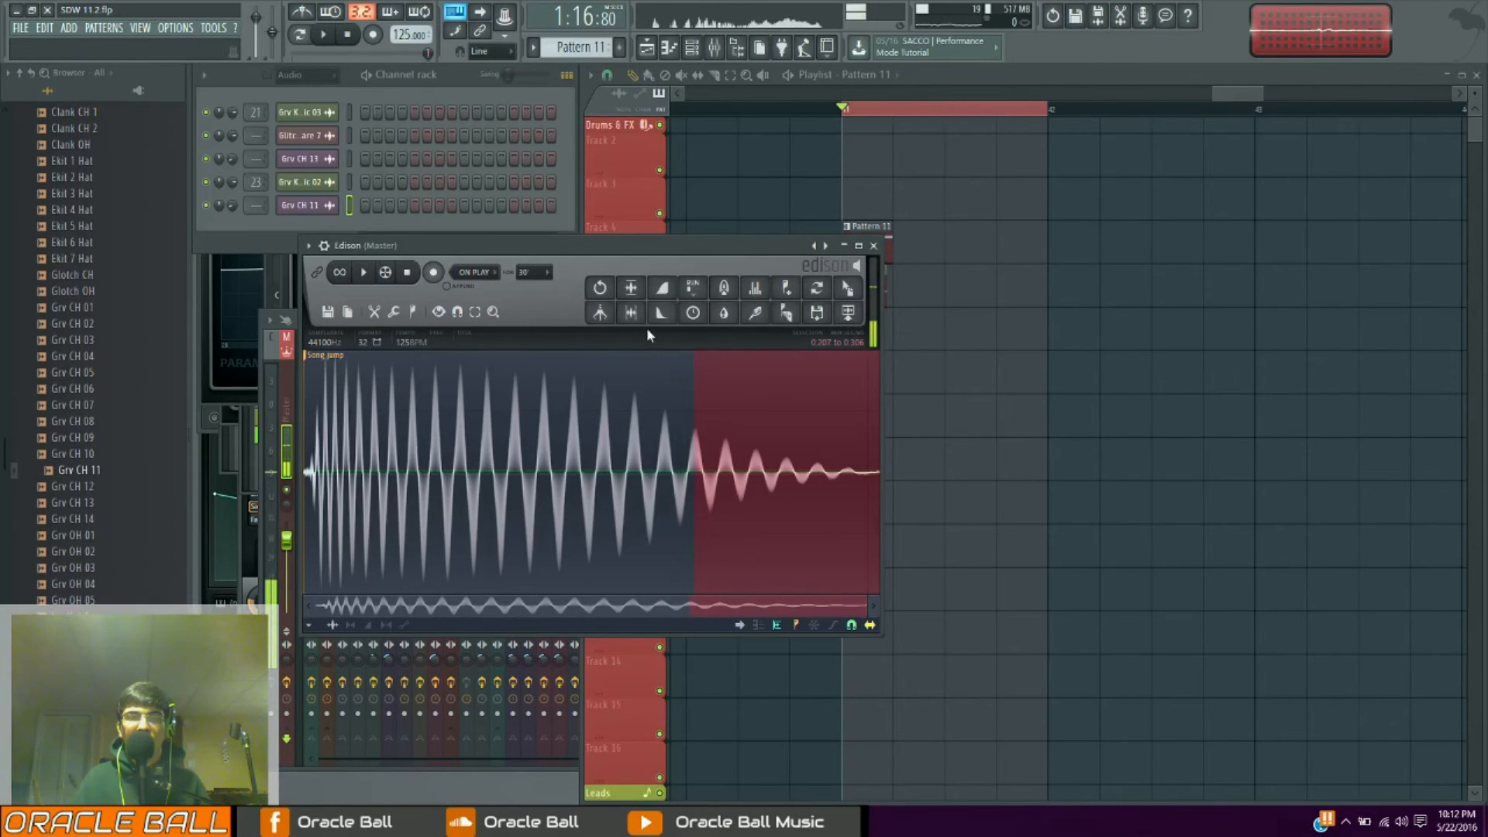
drag(876, 430, 787, 426)
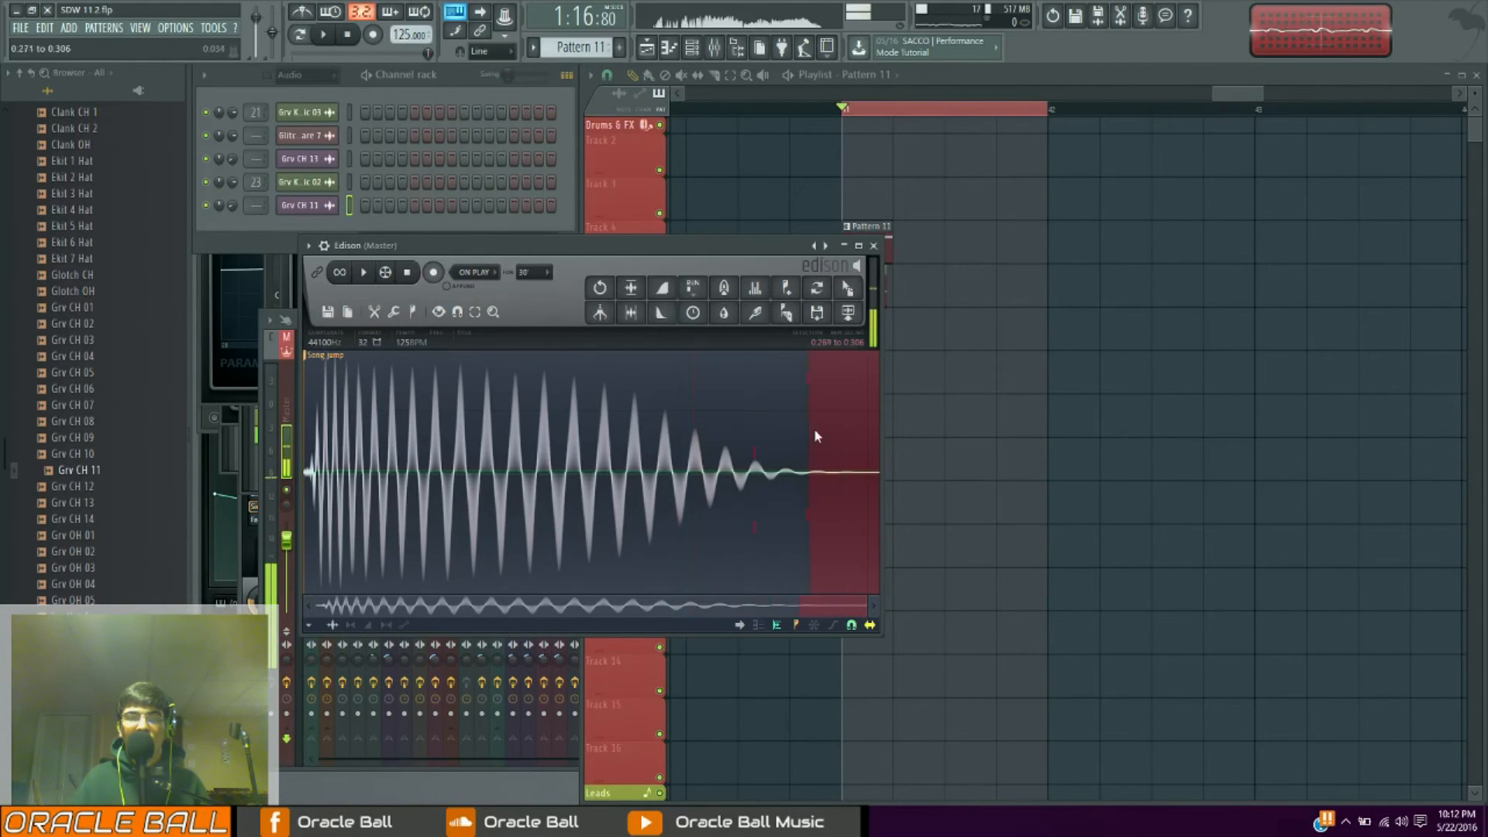
click(365, 273)
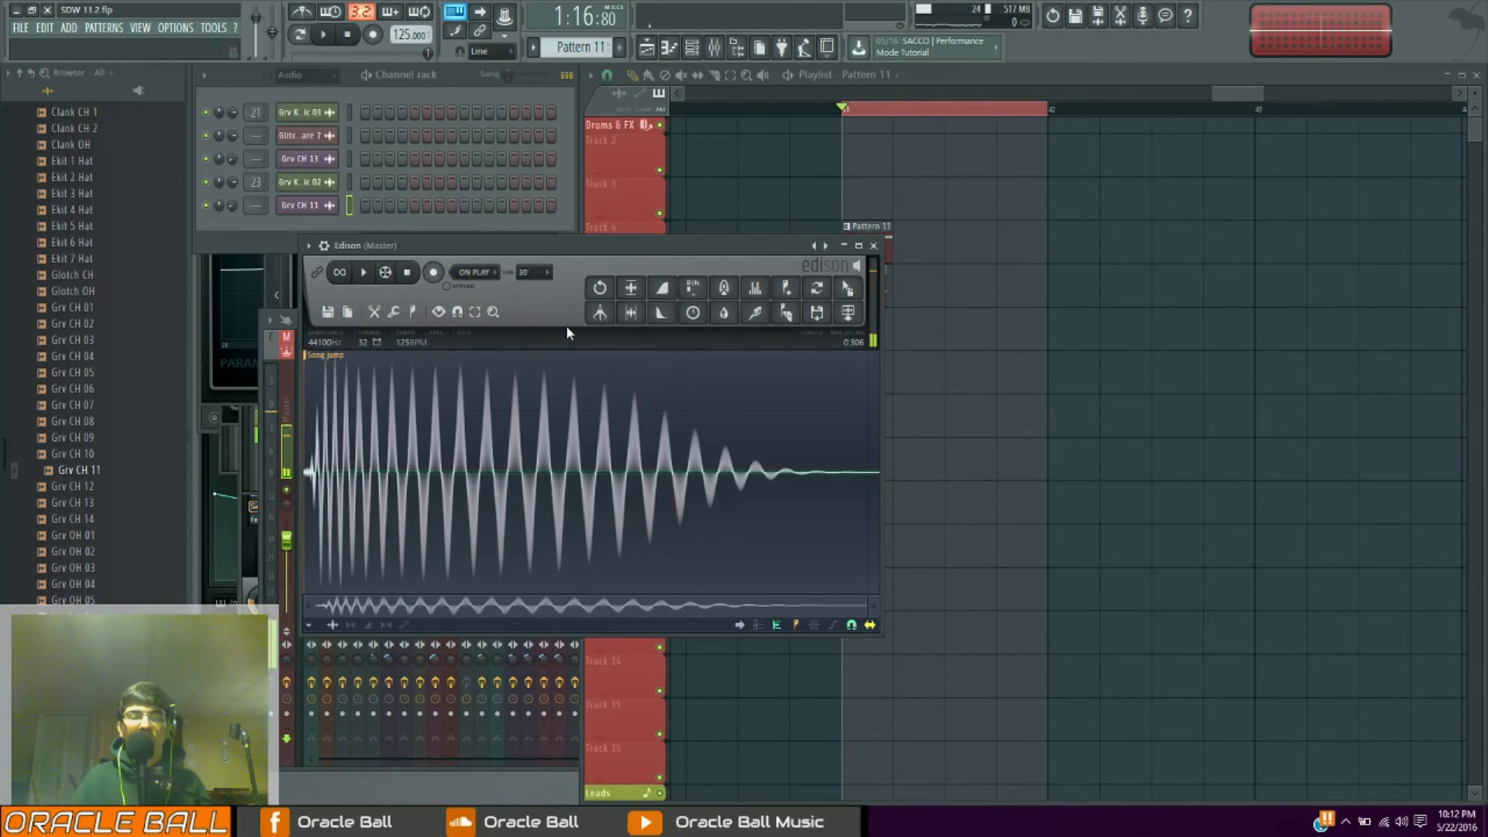
Place the Edison recording on playlist Track 4 at the start of bar 41 and delete the original pattern, kick and hat clips
click(328, 313)
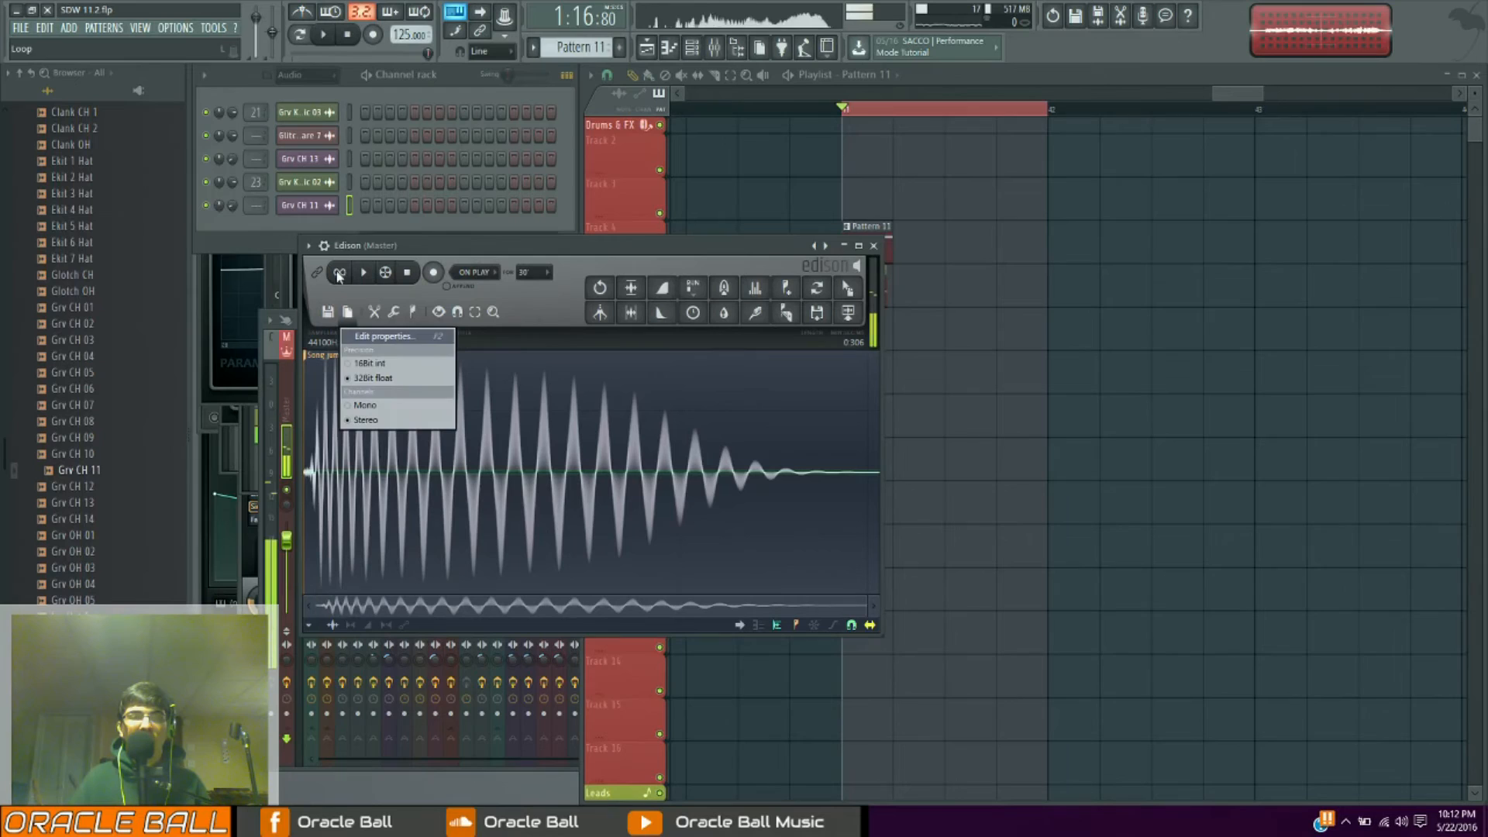
click(345, 248)
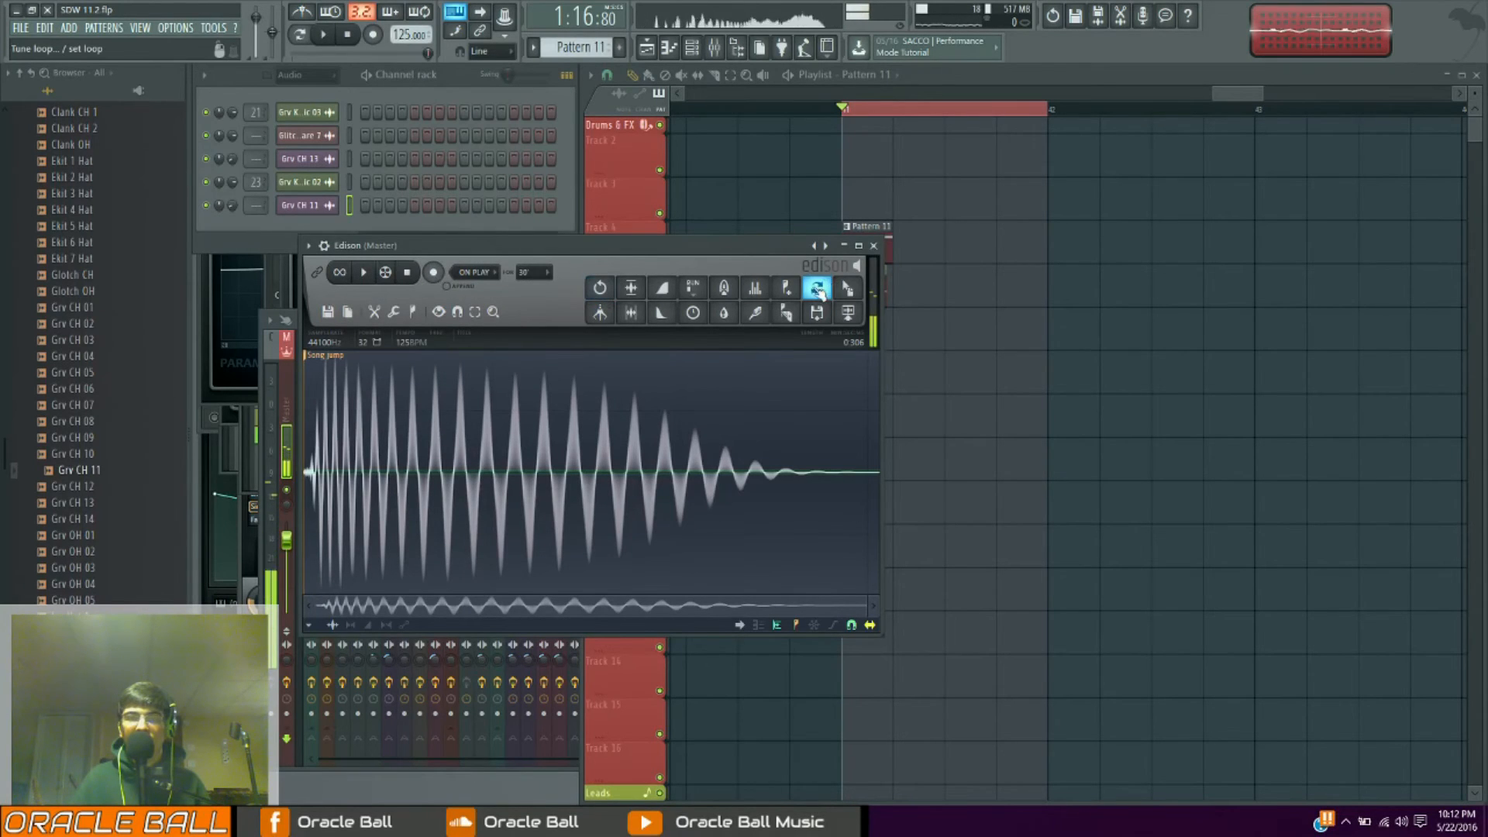
drag(847, 288, 939, 273)
mouse_move(966, 168)
mouse_down()
mouse_move(865, 162)
mouse_move(852, 248)
mouse_up()
right_click(867, 244)
right_click(861, 288)
right_click(853, 331)
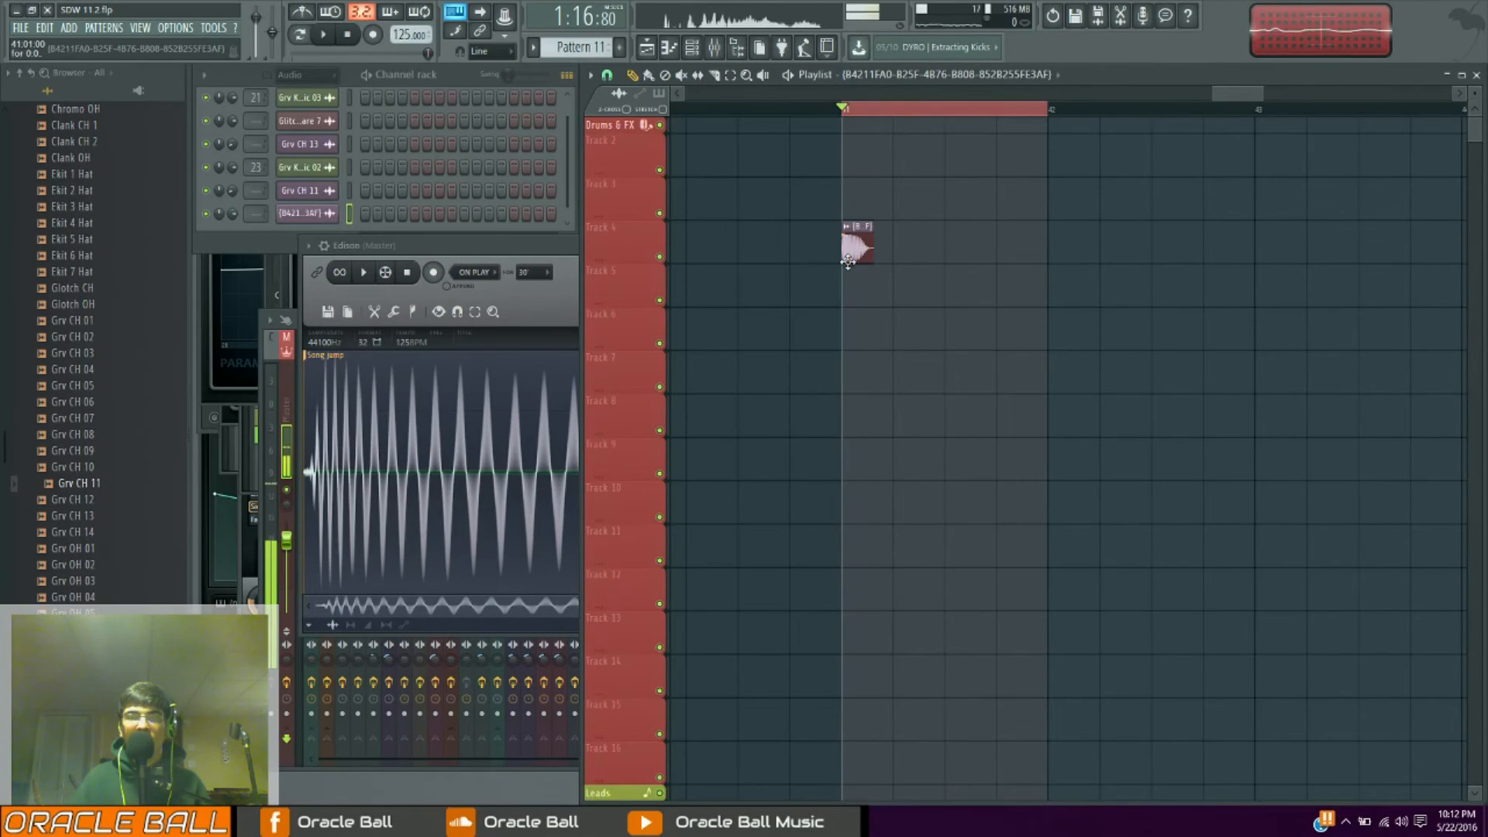
Play the loop and repeat the recorded kick on the other three beats of bar 41 on Track 4
key(space)
click(910, 248)
click(962, 248)
click(1006, 248)
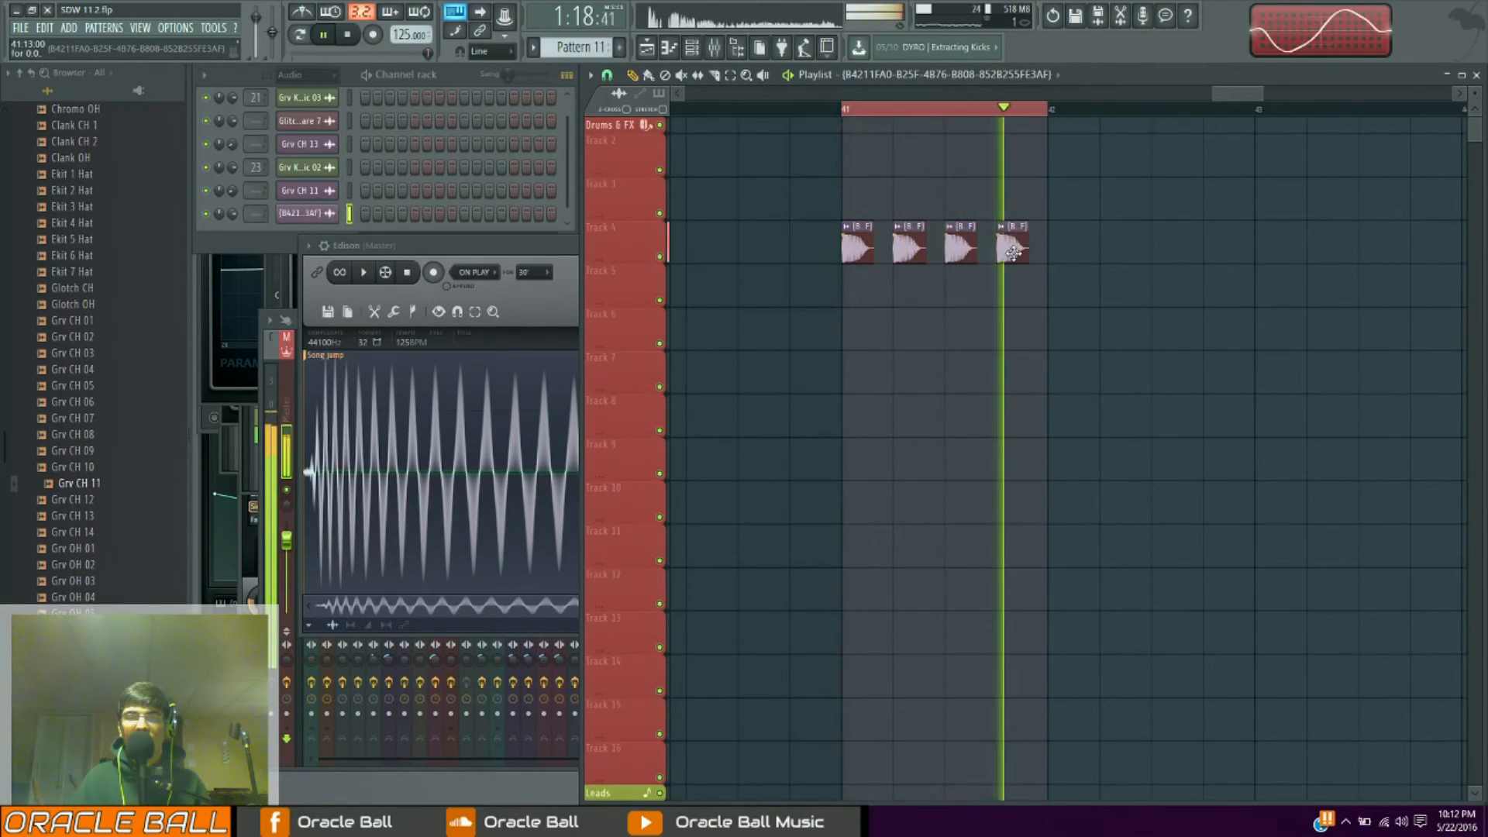
Route the recorded kick to mixer track 24 and add Fruity parametric EQ 2 in slot 4, cutting band 1 about 6.6 dB at 71 Hz
double_click(1006, 248)
click(618, 186)
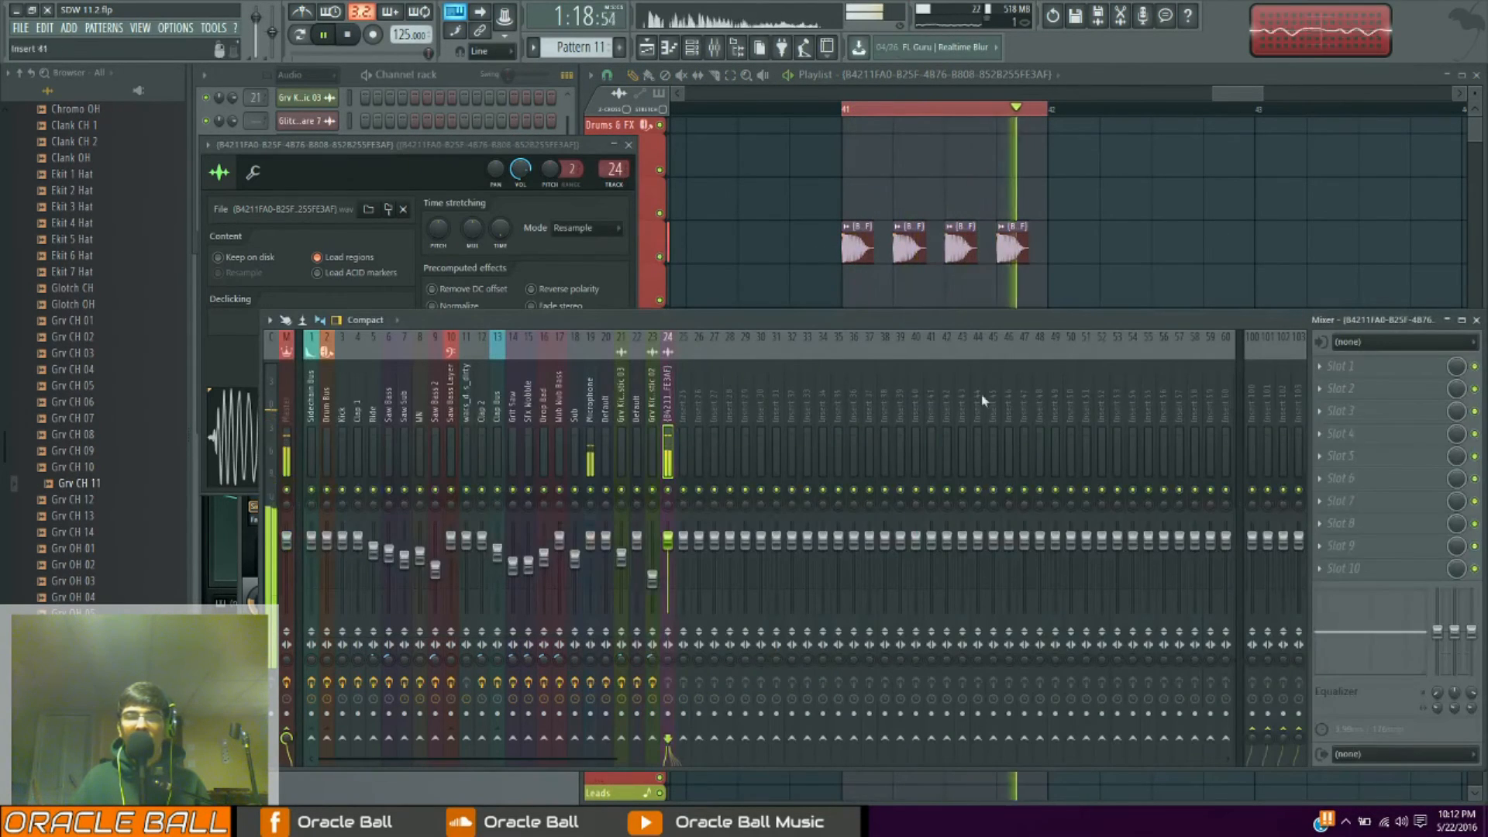
click(1340, 433)
click(1342, 711)
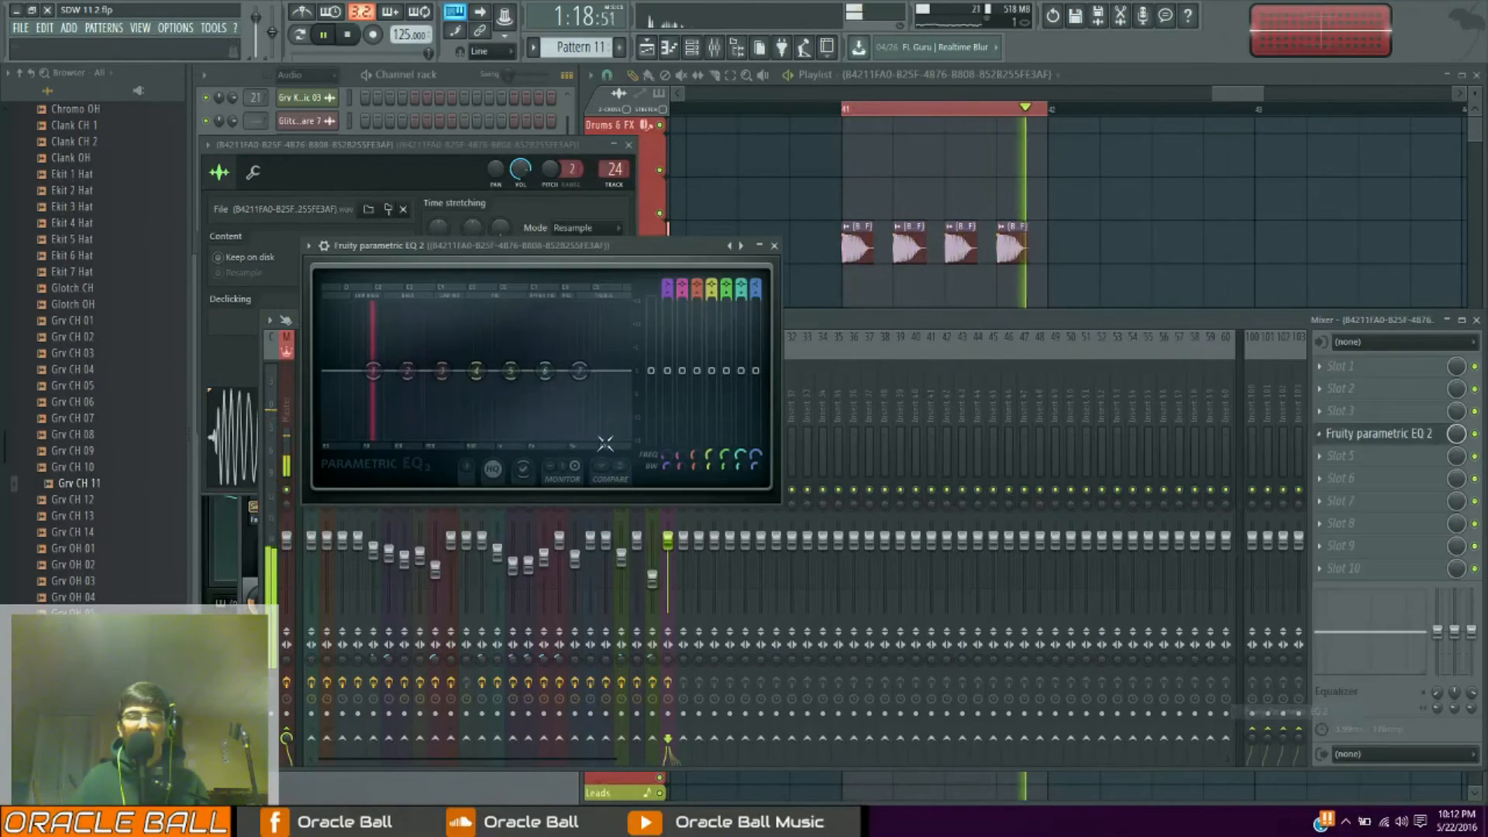
drag(476, 370, 375, 395)
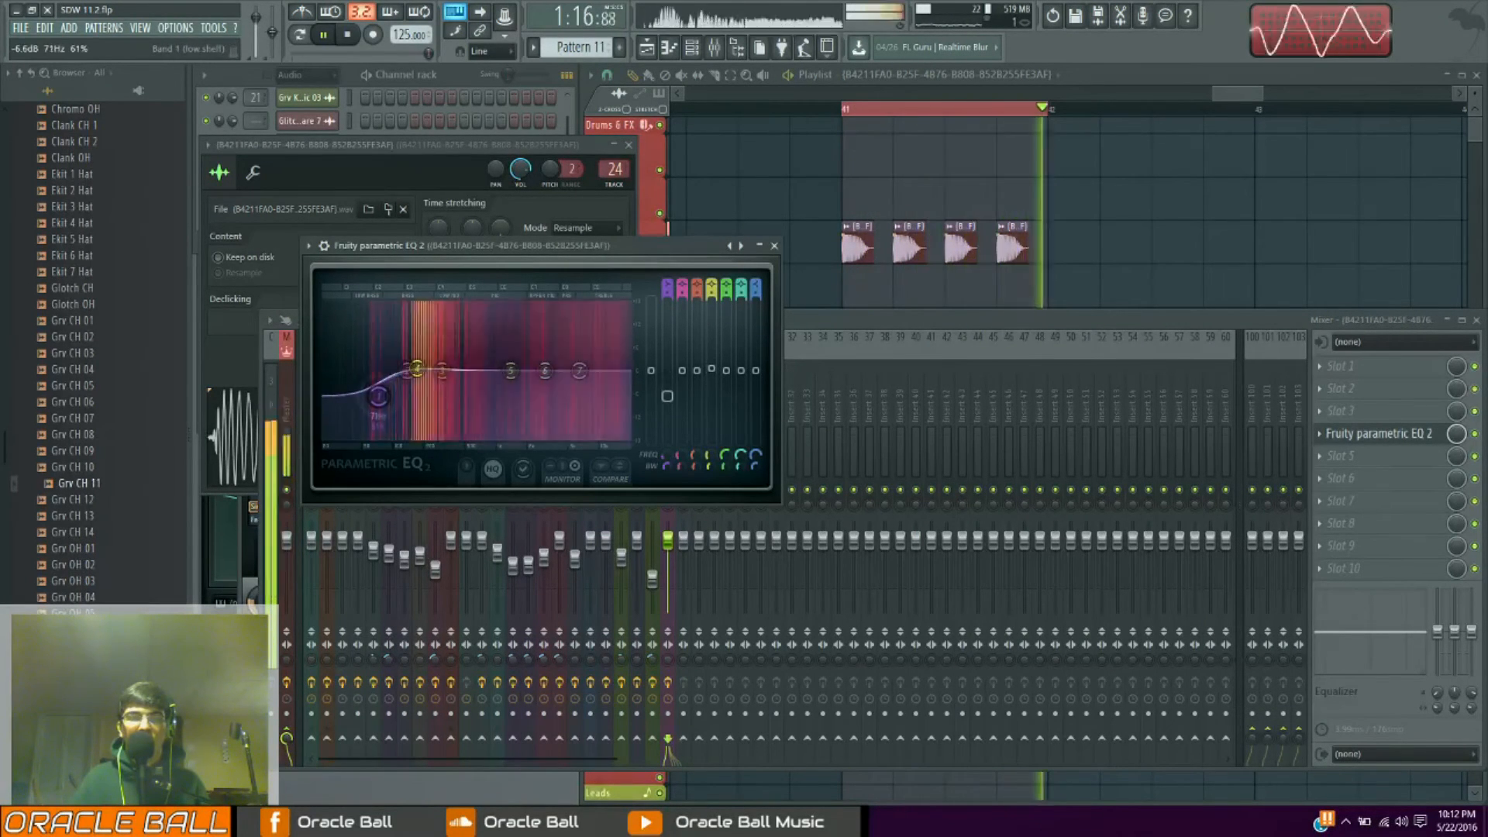
drag(510, 370, 561, 383)
Add Maximus in slot 7 of mixer track 24, raise the master curve's last point to about 2.7 dB, and stop playback
click(1382, 506)
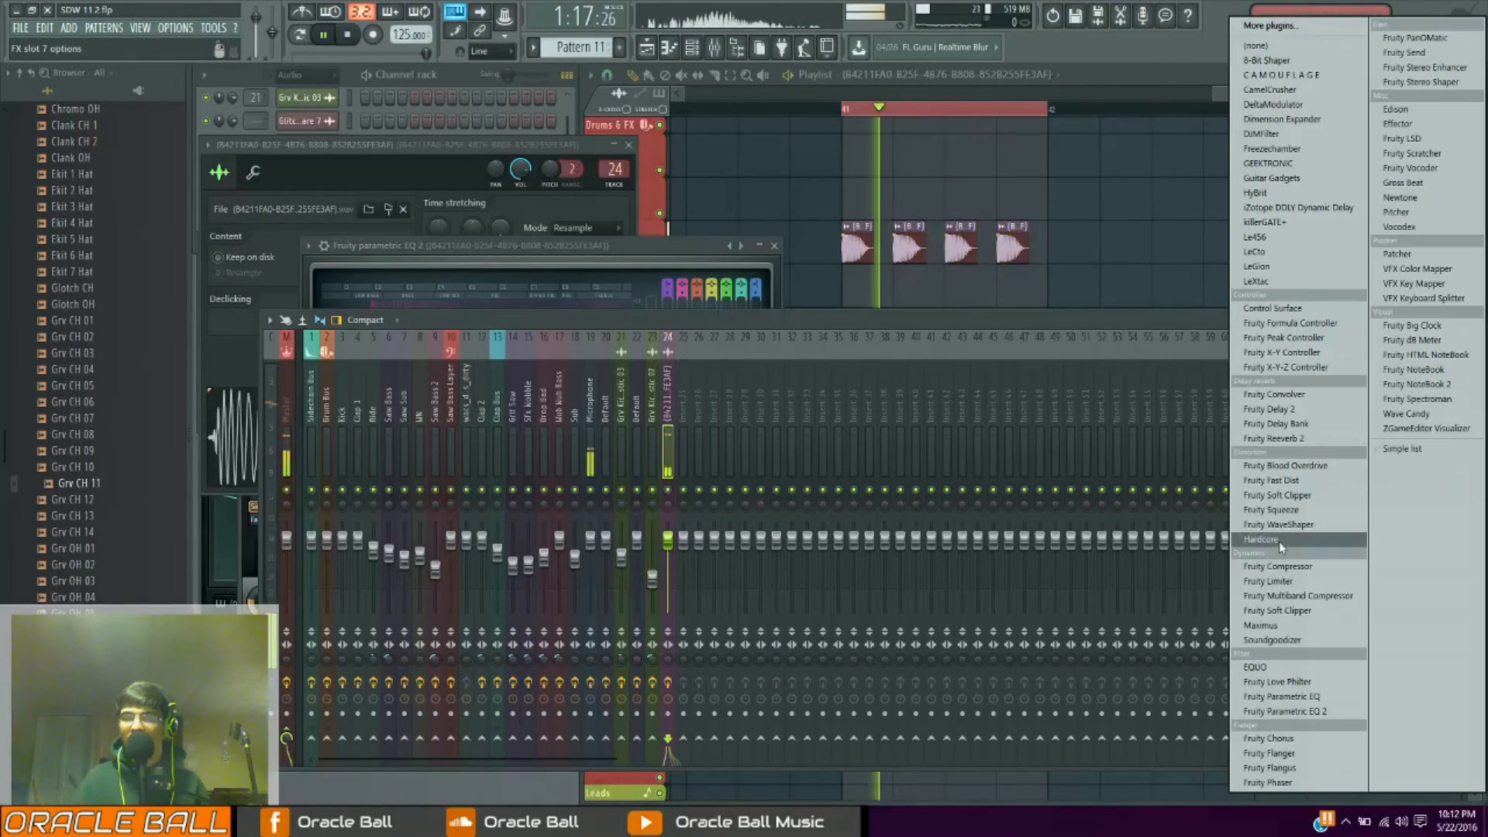
click(1299, 625)
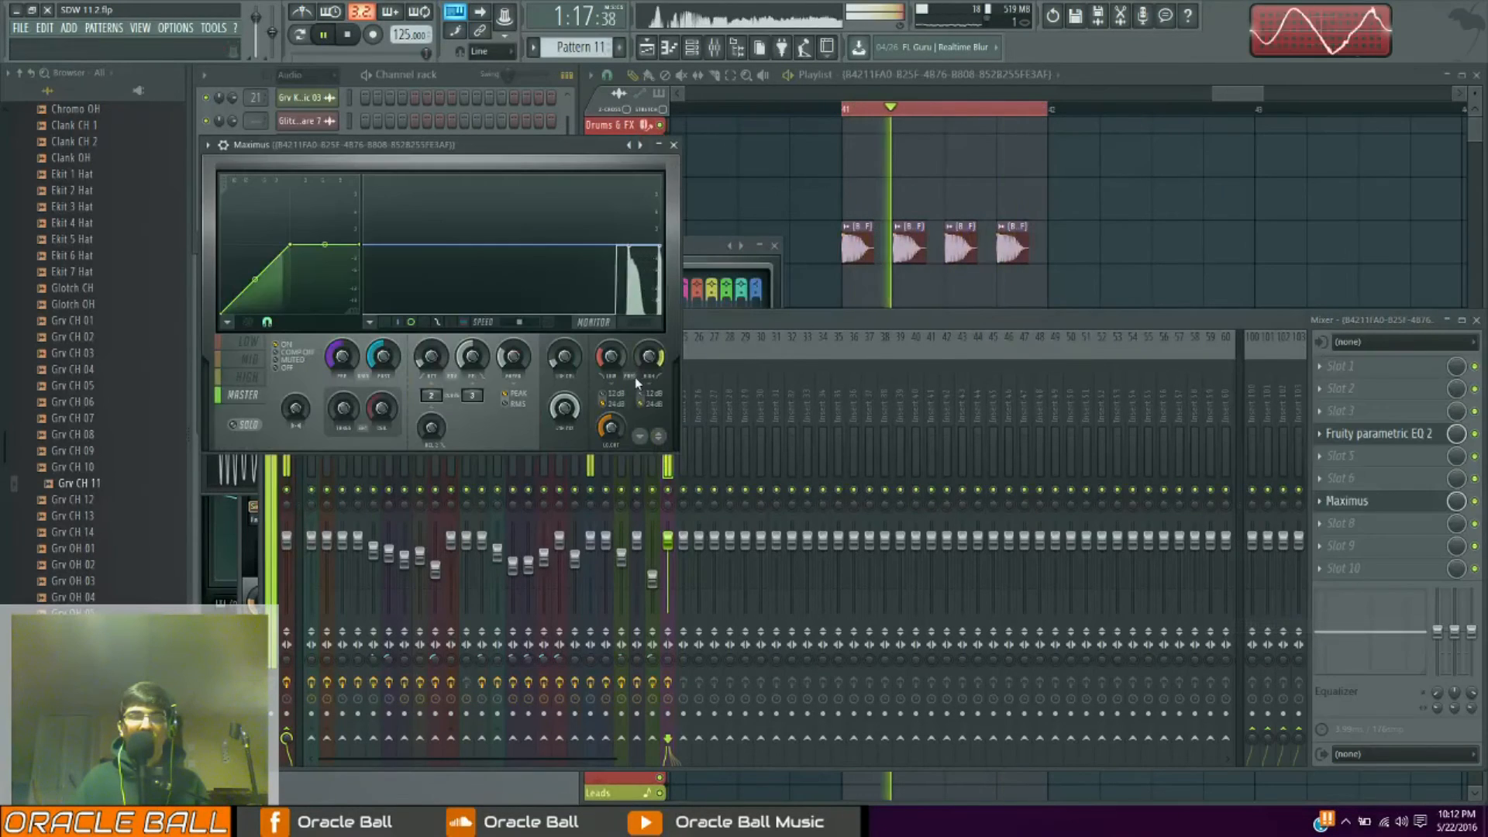
drag(361, 250, 359, 230)
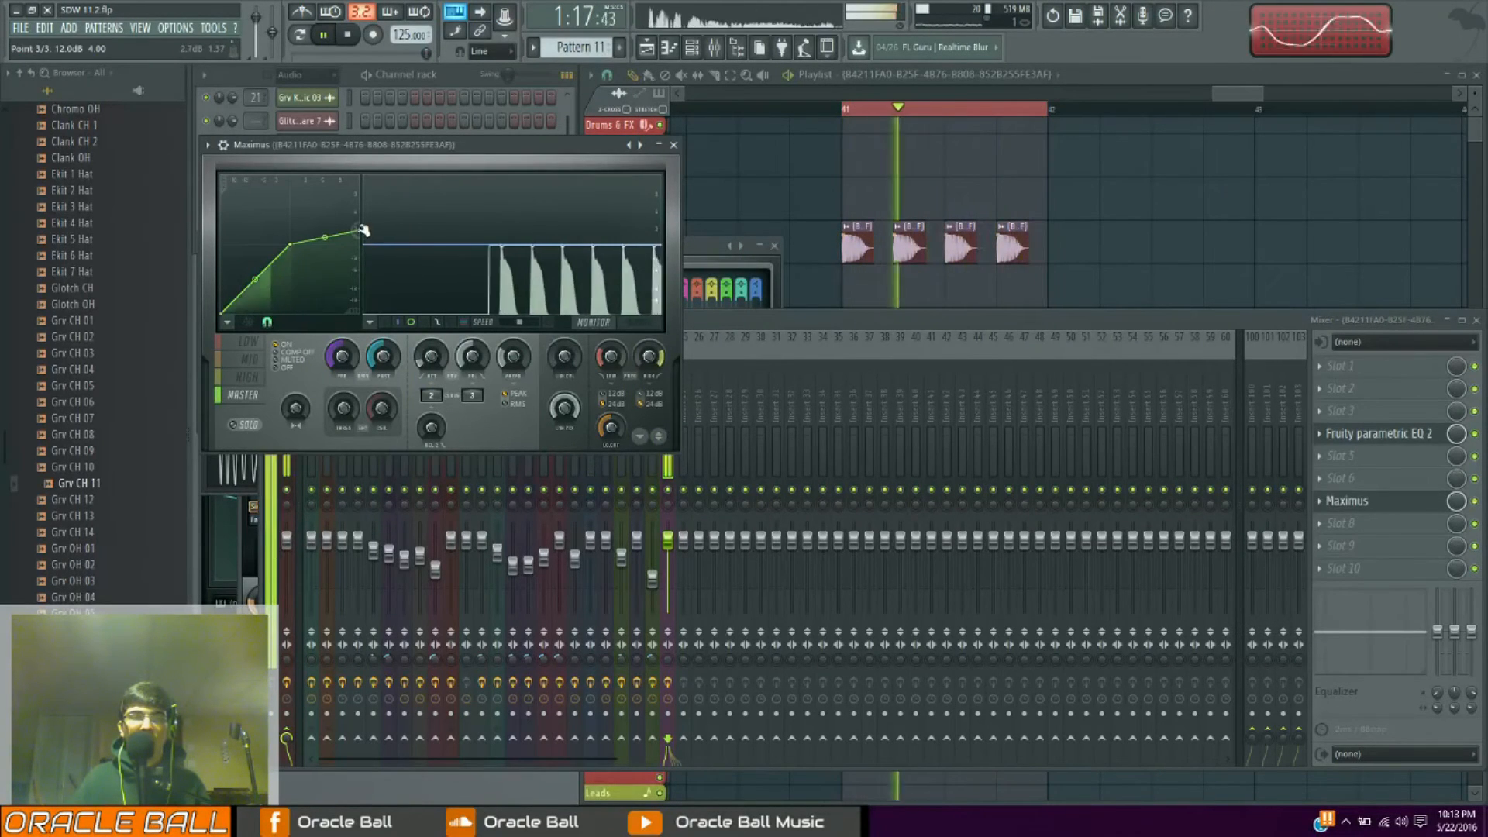
key(space)
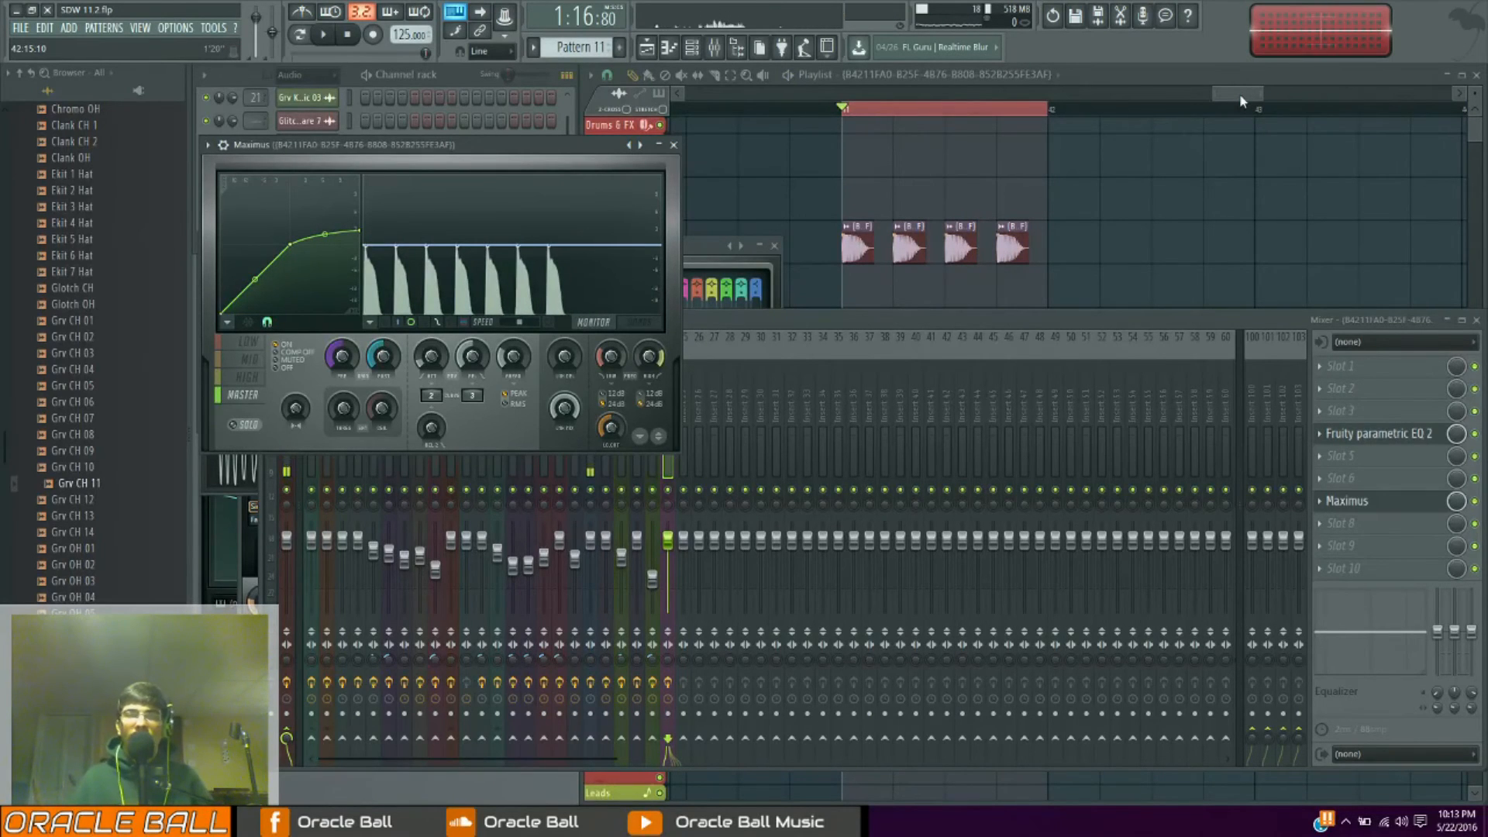
Review the earlier layered kick clips at bar 37 and enlarge the channel rack to show all the kick channels
drag(1239, 93, 1188, 110)
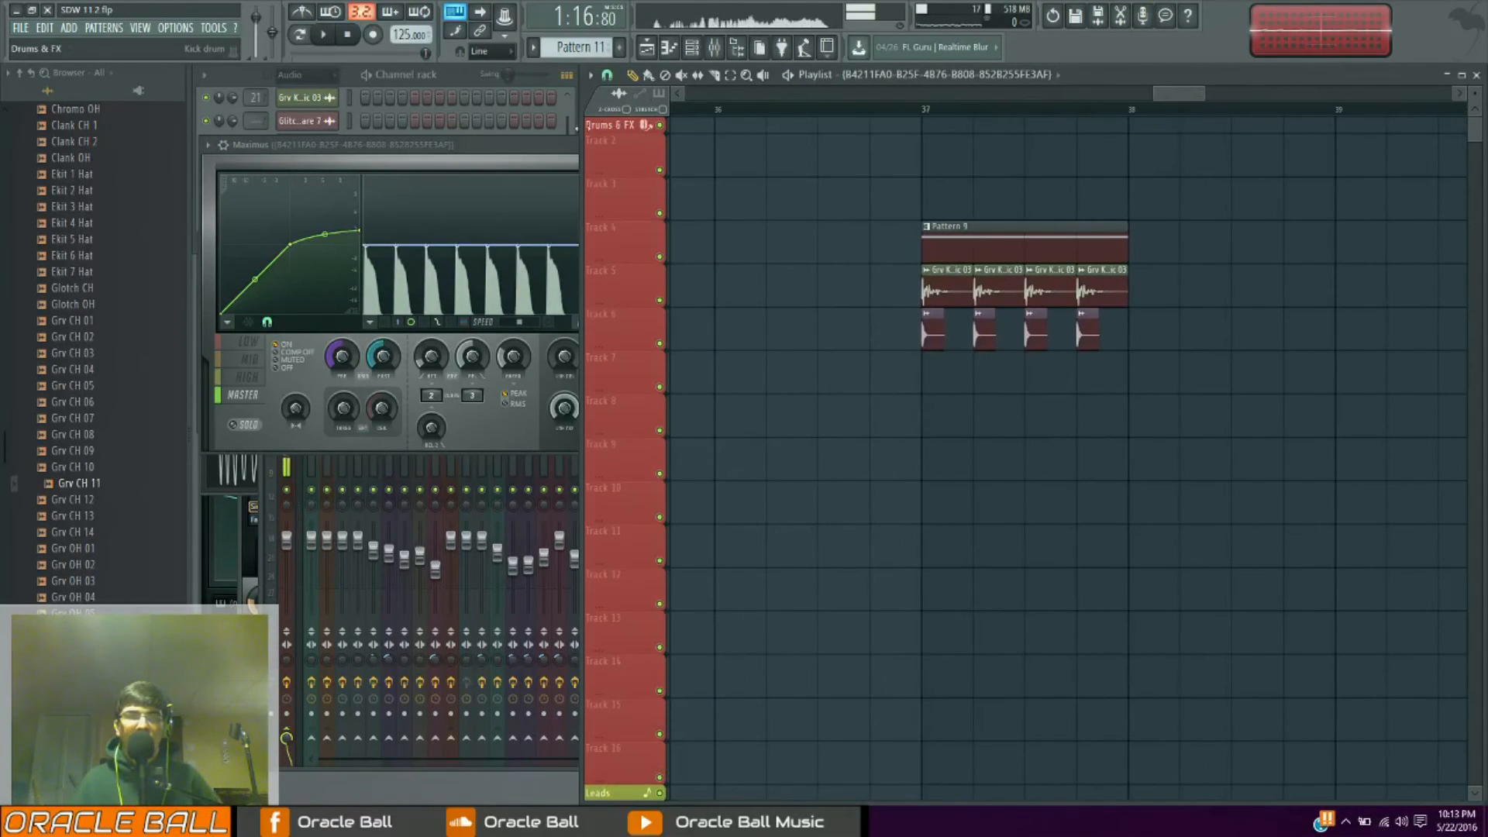
key(F6)
drag(1172, 94, 1191, 94)
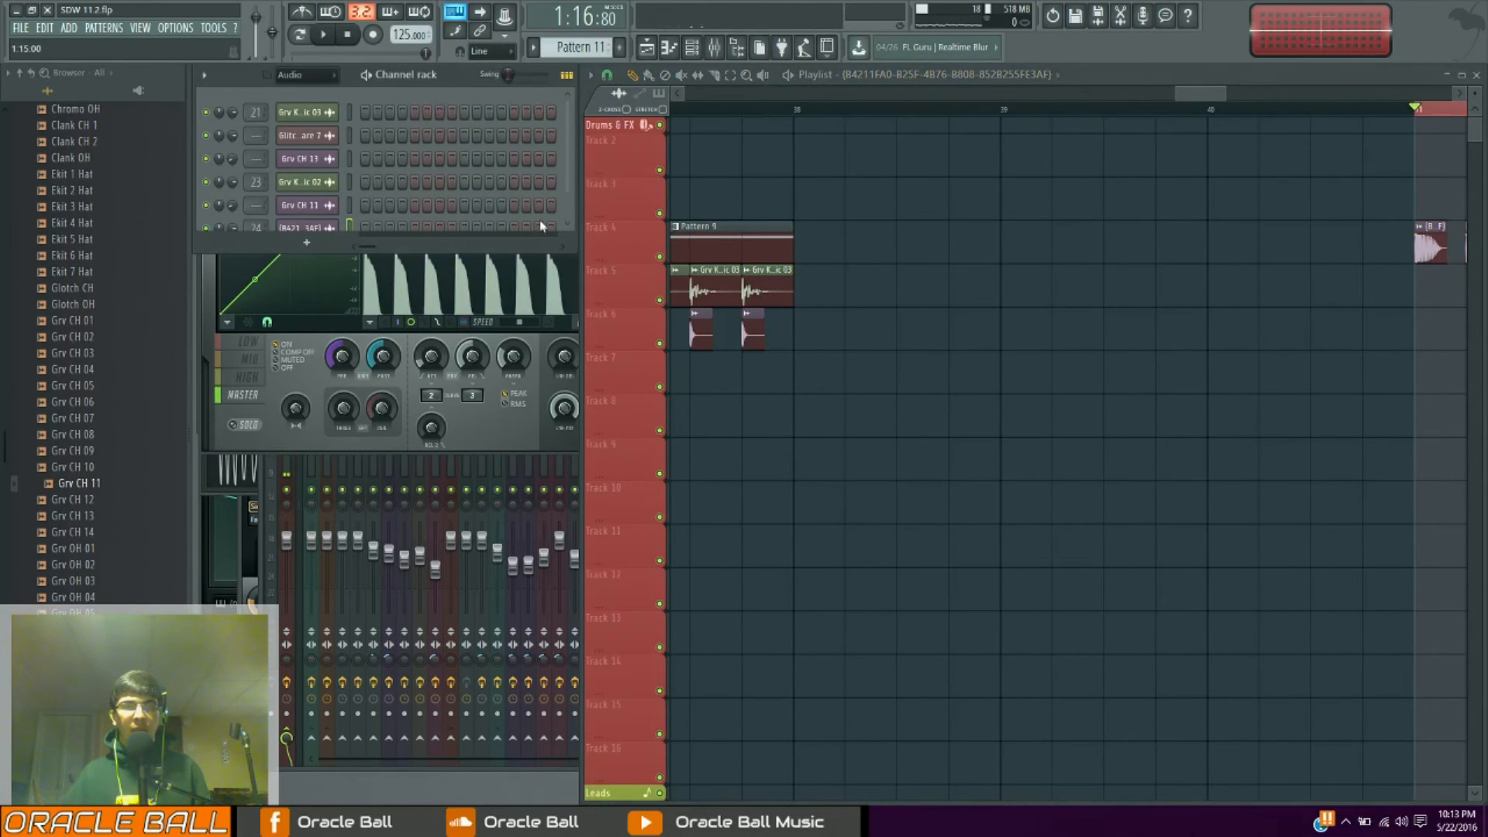
drag(533, 250, 530, 295)
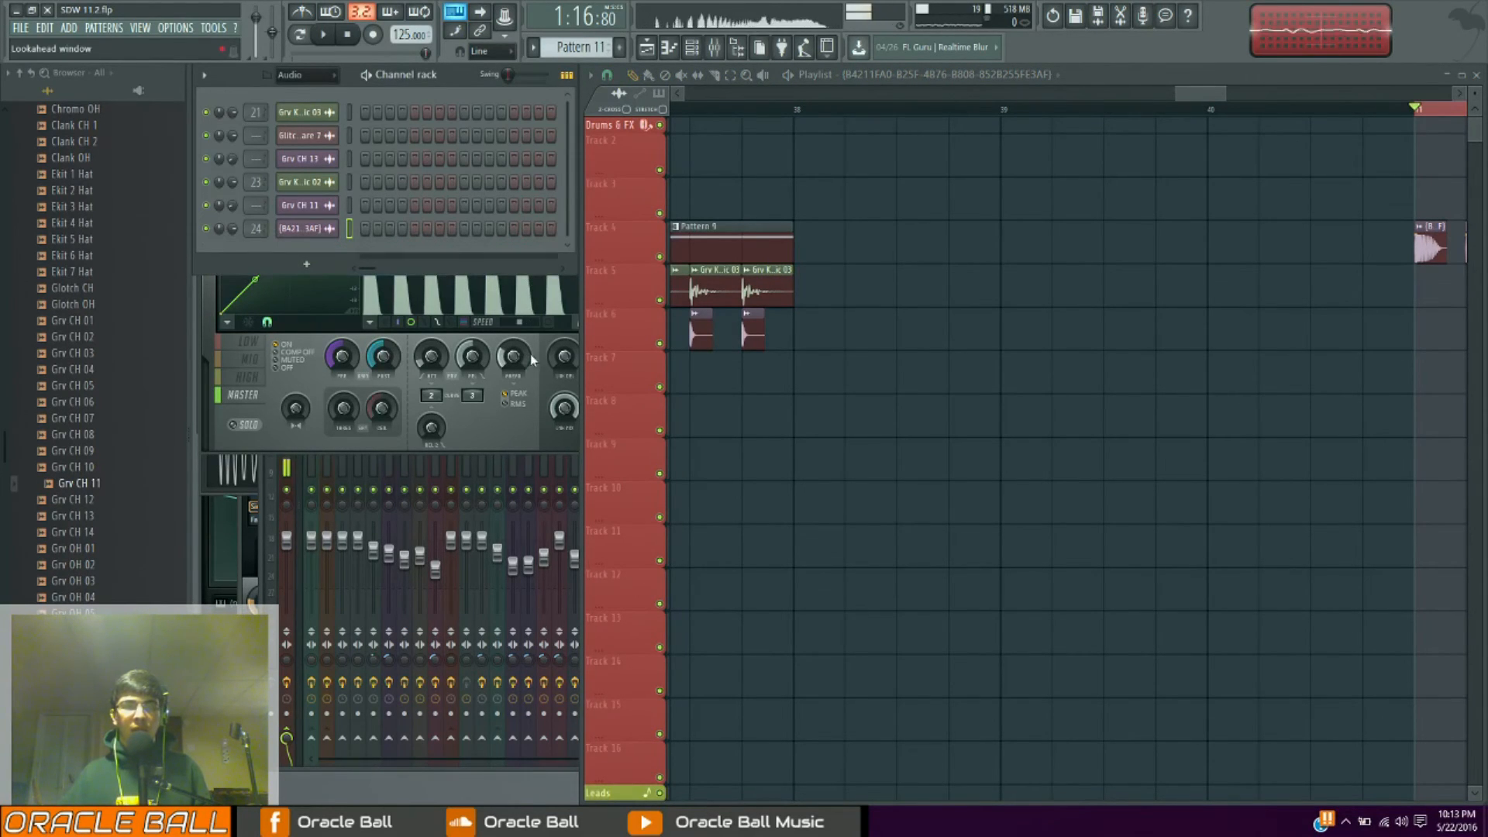